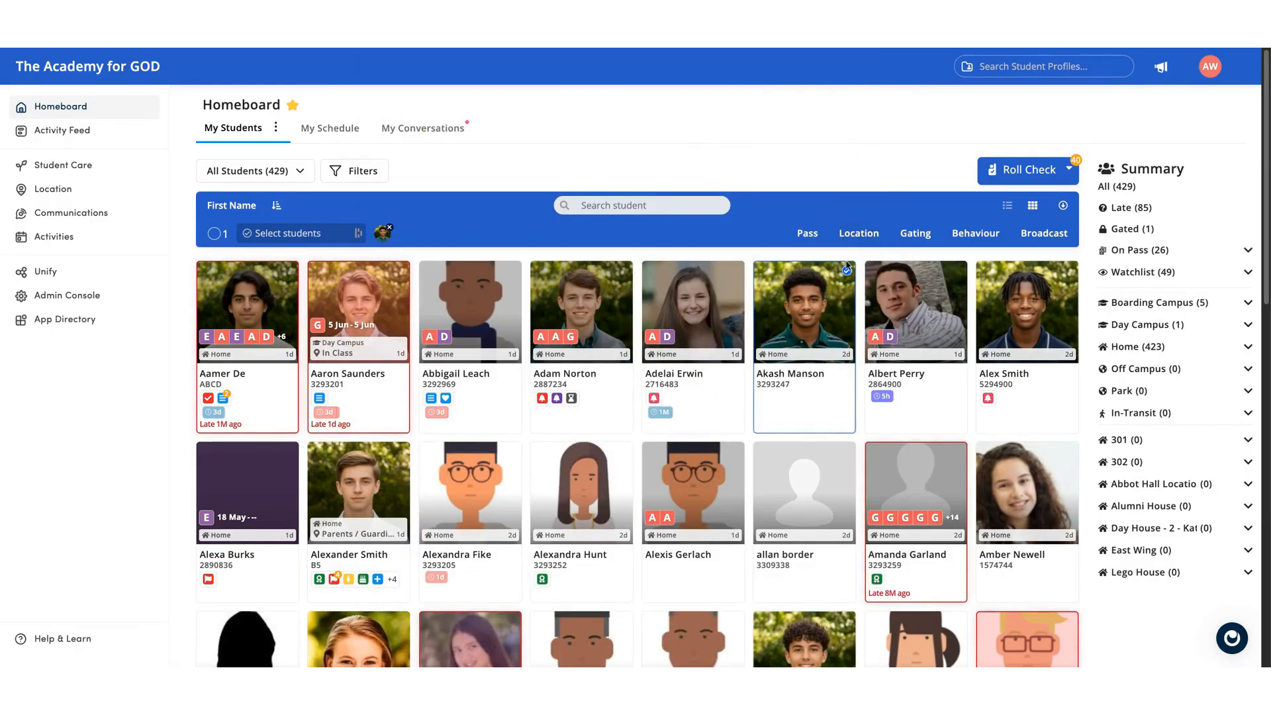
- Clear the student selection, then view the active gym pass of the second student on the Homeboard and close it
{"action": "left_click", "coordinate": [848, 271]}
{"action": "left_click", "coordinate": [361, 302]}
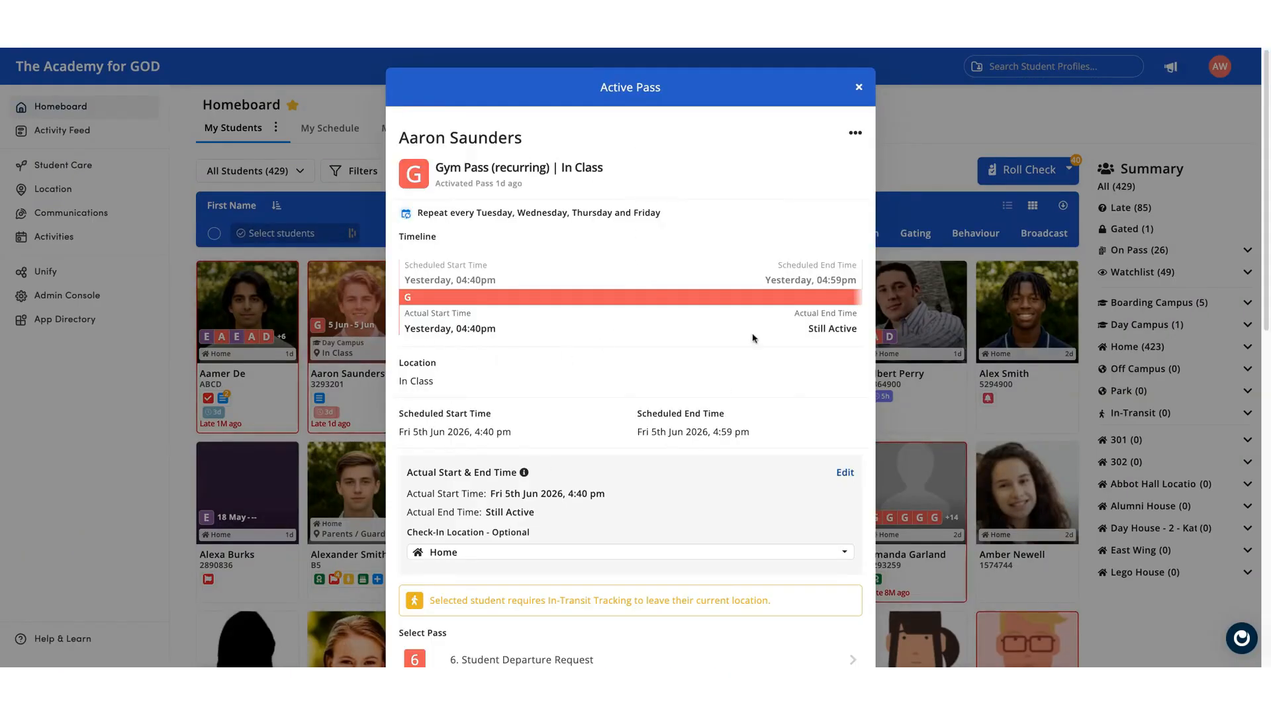
{"action": "left_click", "coordinate": [859, 88]}
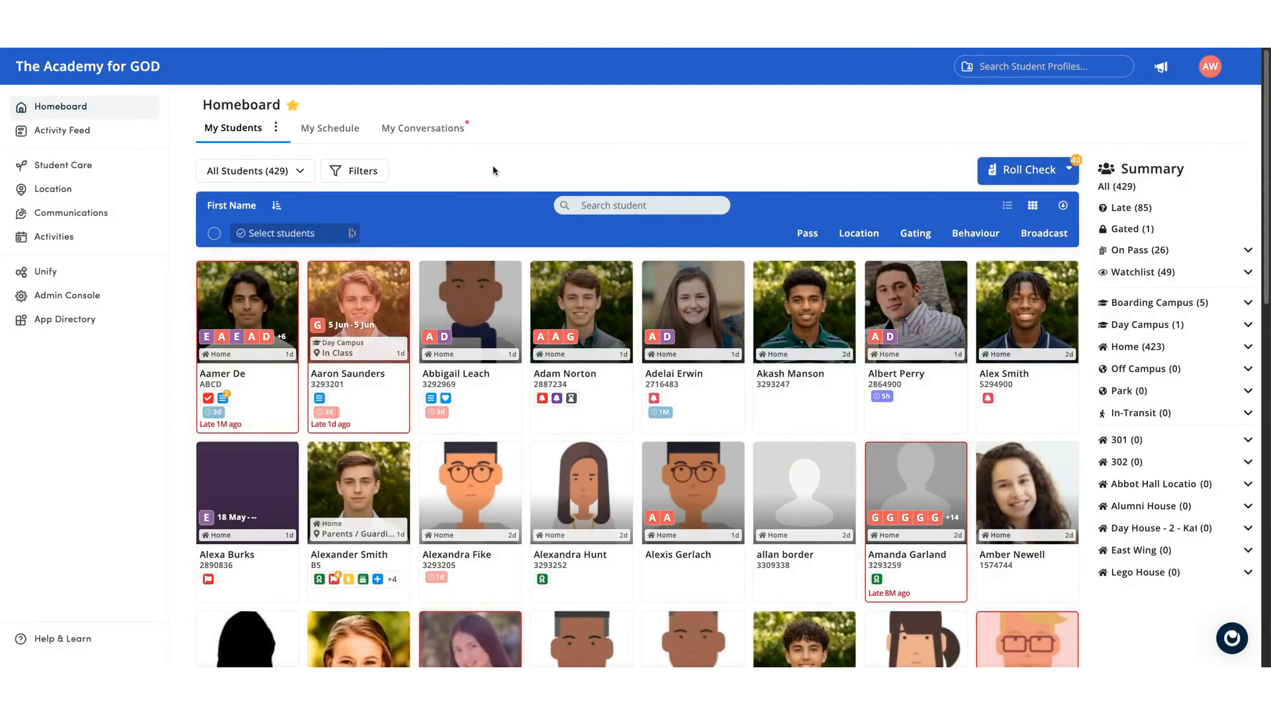
- Open the school's pass list in the admin console and look at the option to create a new pass from a template
{"action": "left_click", "coordinate": [66, 295]}
{"action": "scroll", "coordinate": [361, 517], "scroll_direction": "down", "scroll_amount": 1}
{"action": "scroll", "coordinate": [361, 516], "scroll_direction": "down", "scroll_amount": 1}
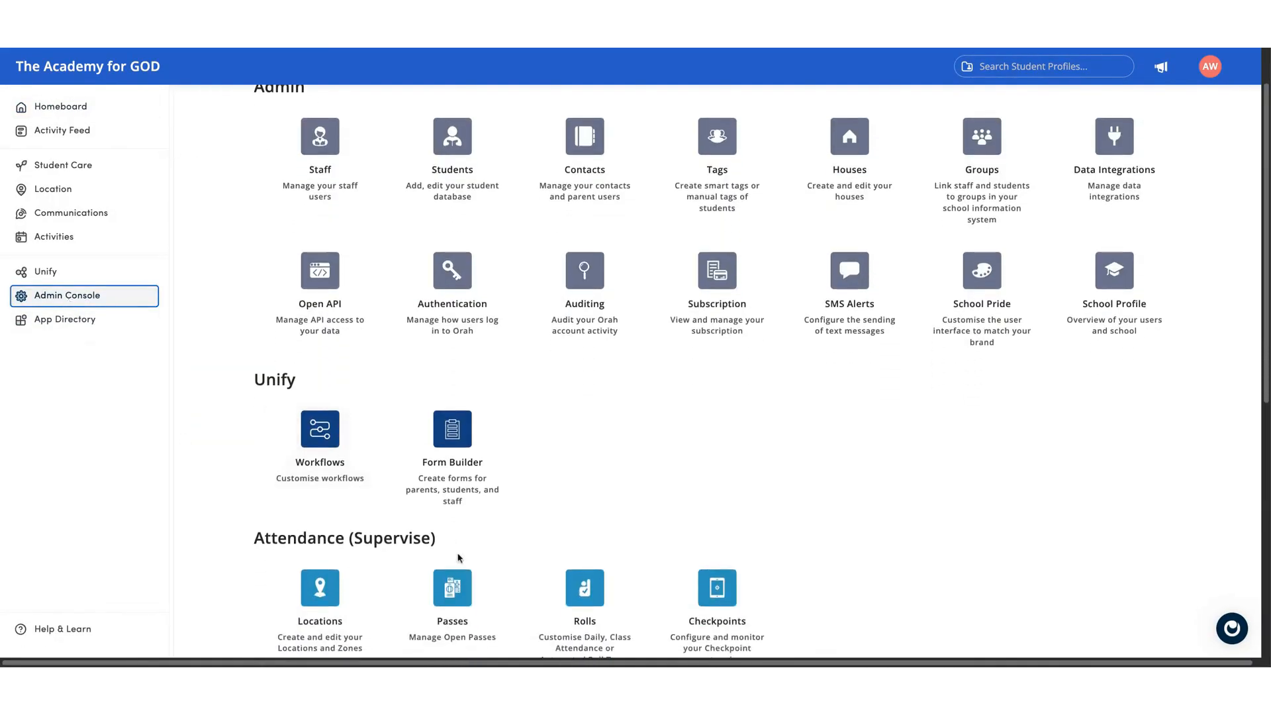
{"action": "left_click", "coordinate": [453, 596]}
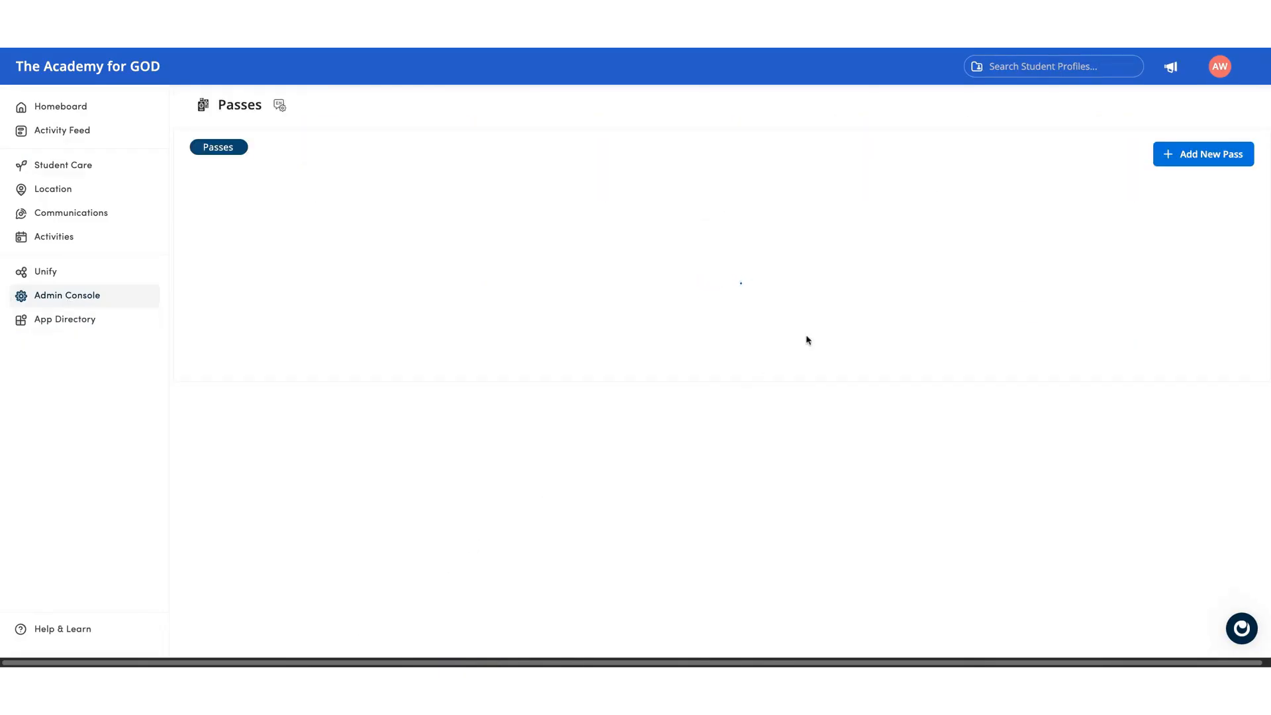
{"action": "left_click", "coordinate": [1176, 164]}
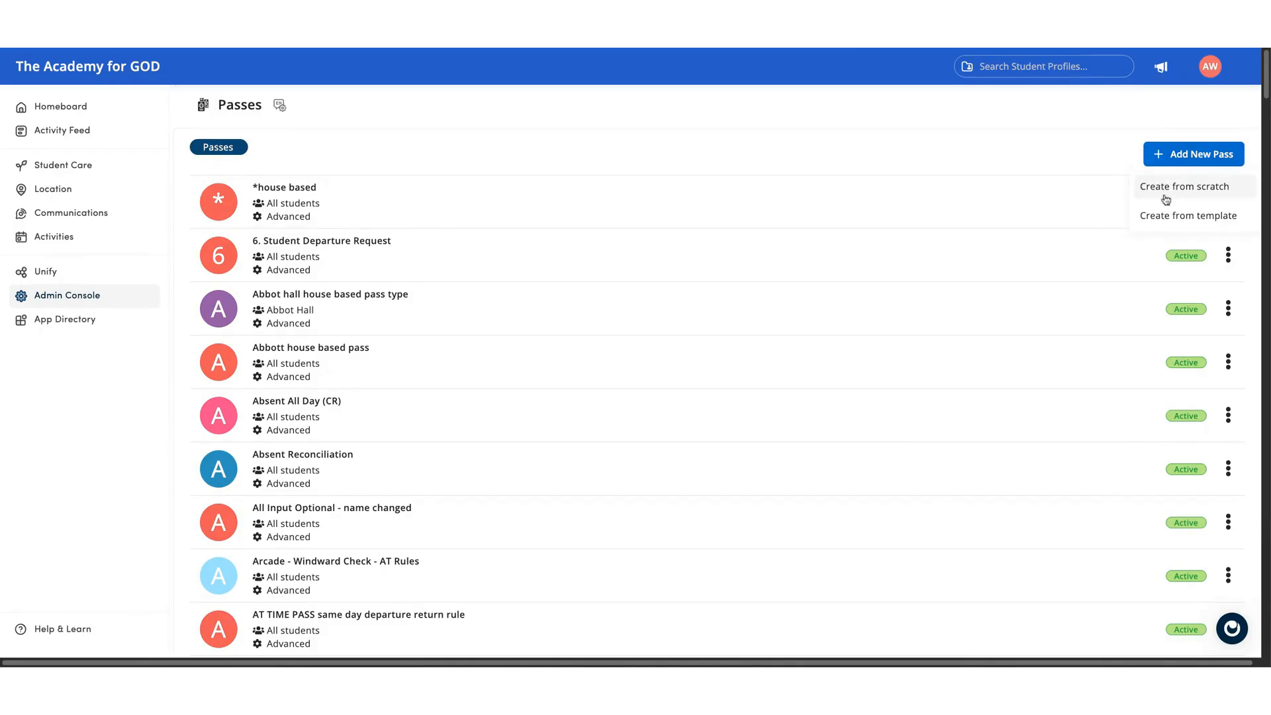
{"action": "left_click", "coordinate": [1166, 214]}
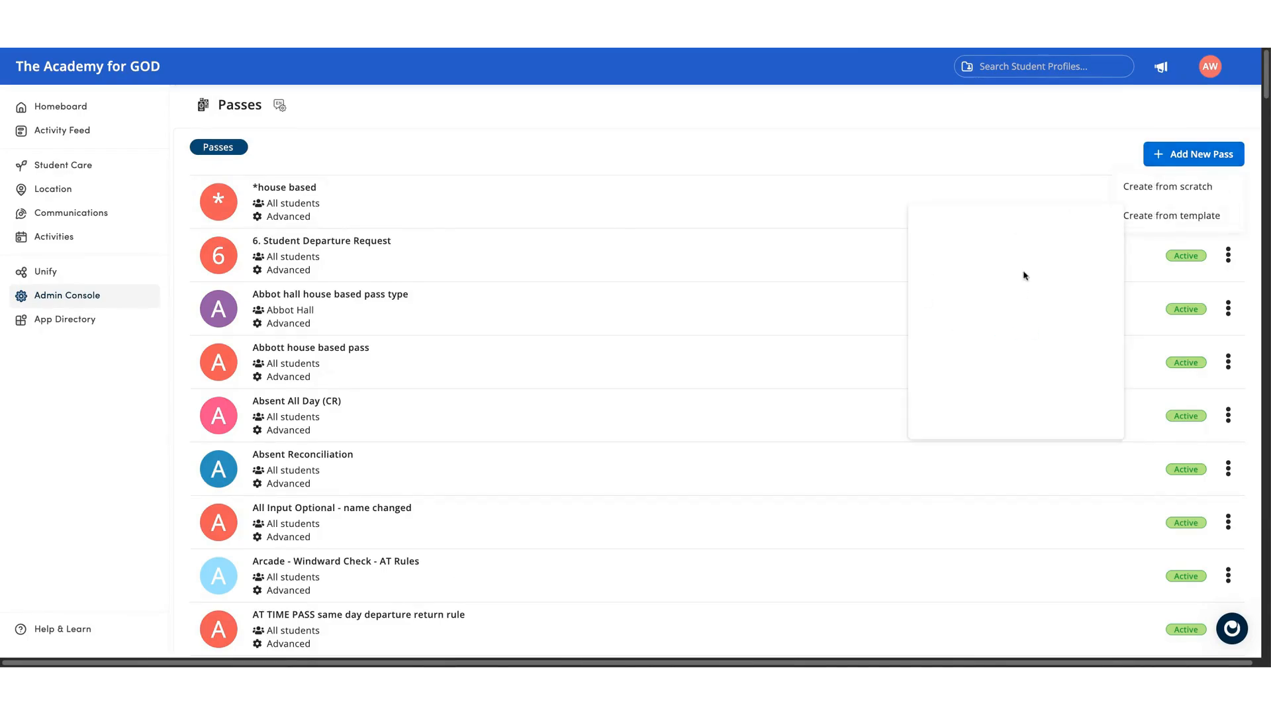
- Return to pass management in the admin console and start a new pass from scratch
{"action": "left_click", "coordinate": [143, 298]}
{"action": "scroll", "coordinate": [406, 474], "scroll_direction": "down", "scroll_amount": 2}
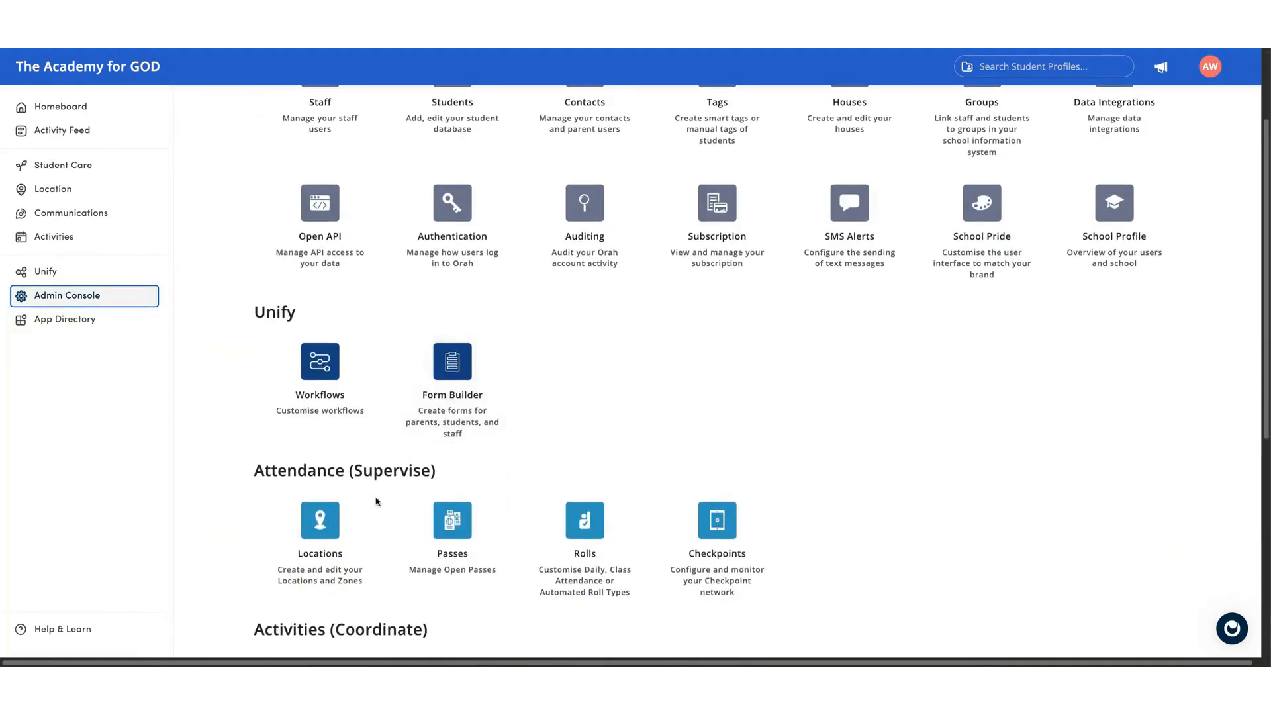
{"action": "left_click", "coordinate": [443, 538]}
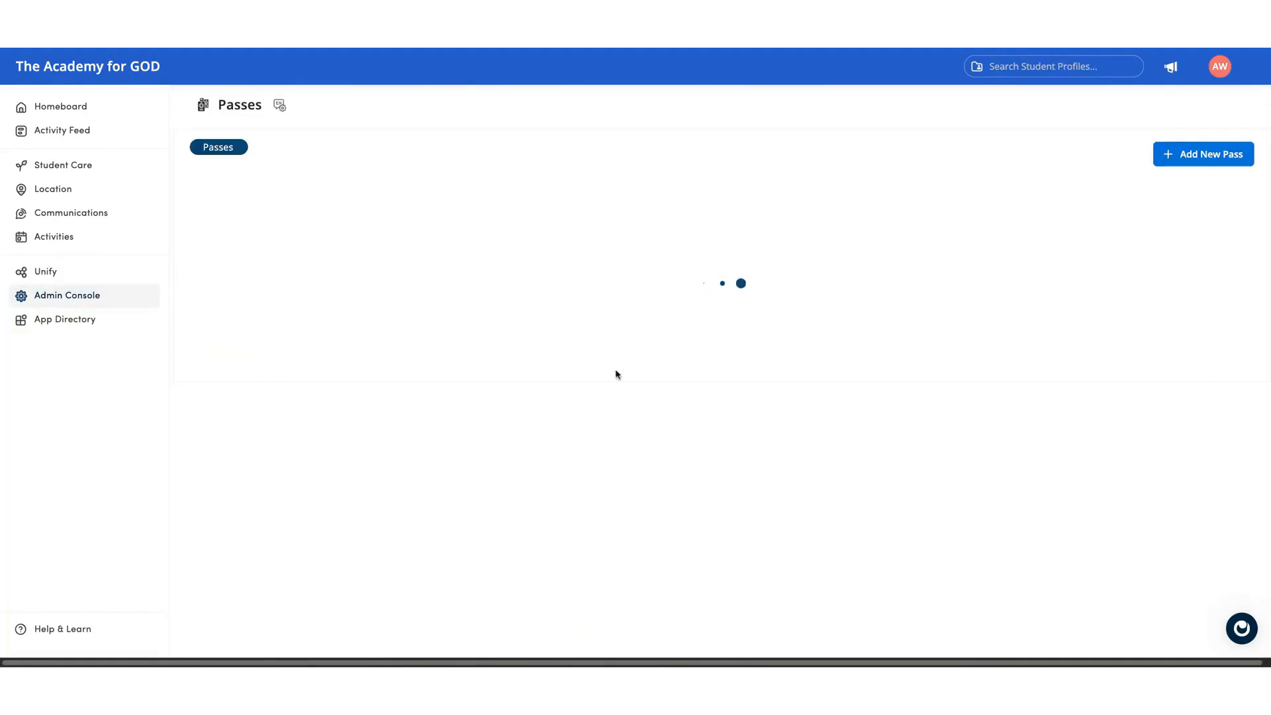
{"action": "left_click", "coordinate": [1176, 158]}
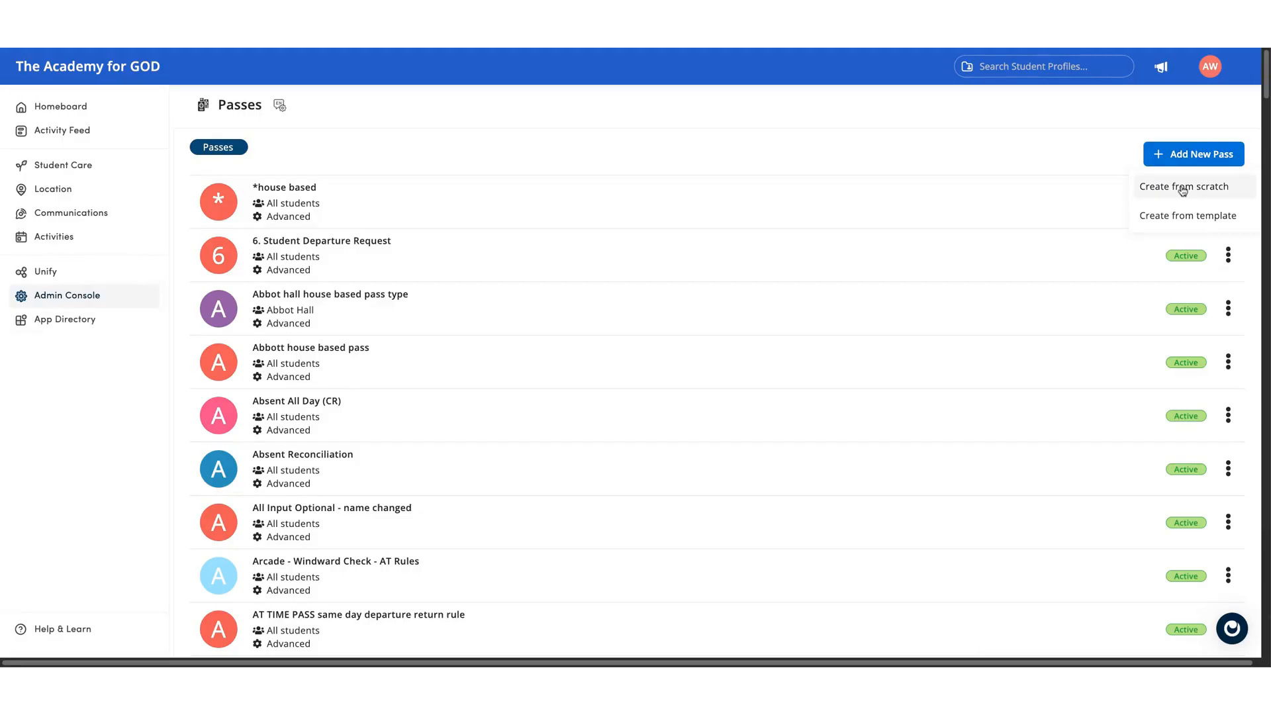
{"action": "left_click", "coordinate": [1182, 191]}
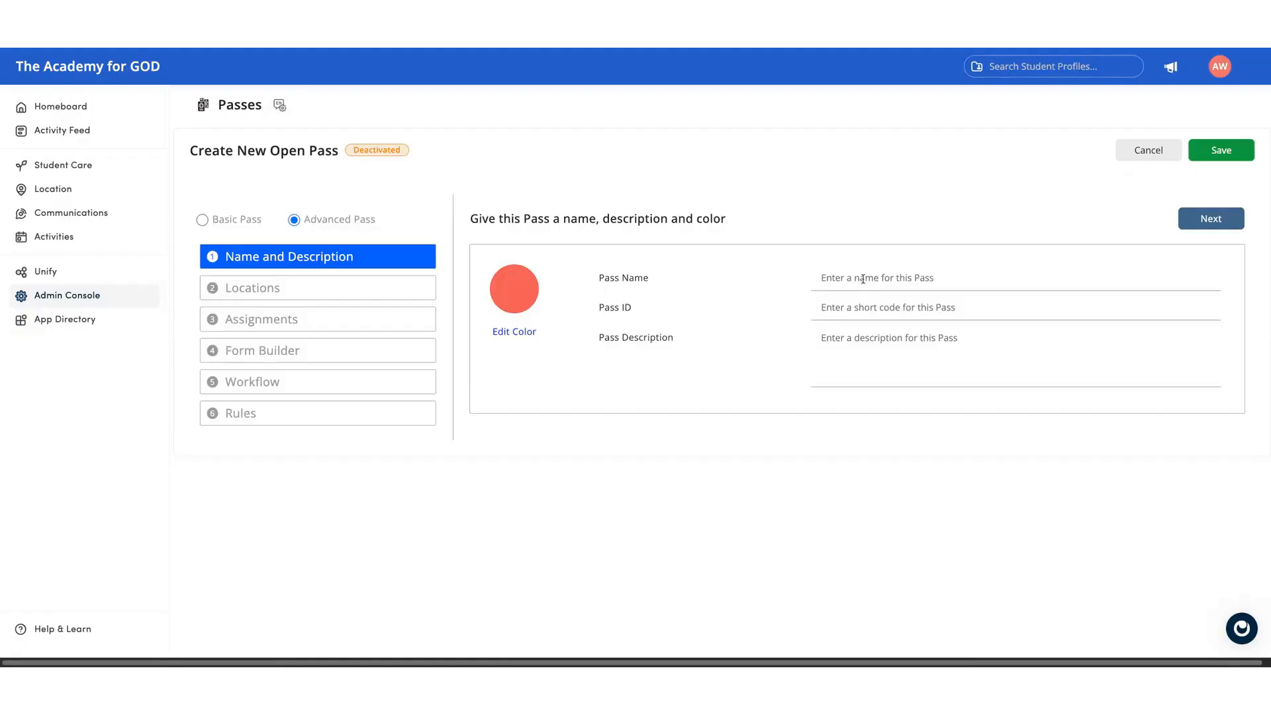
- Name the new pass Late Arrival
{"action": "left_click", "coordinate": [863, 278]}
{"action": "type", "text": "ate A"}
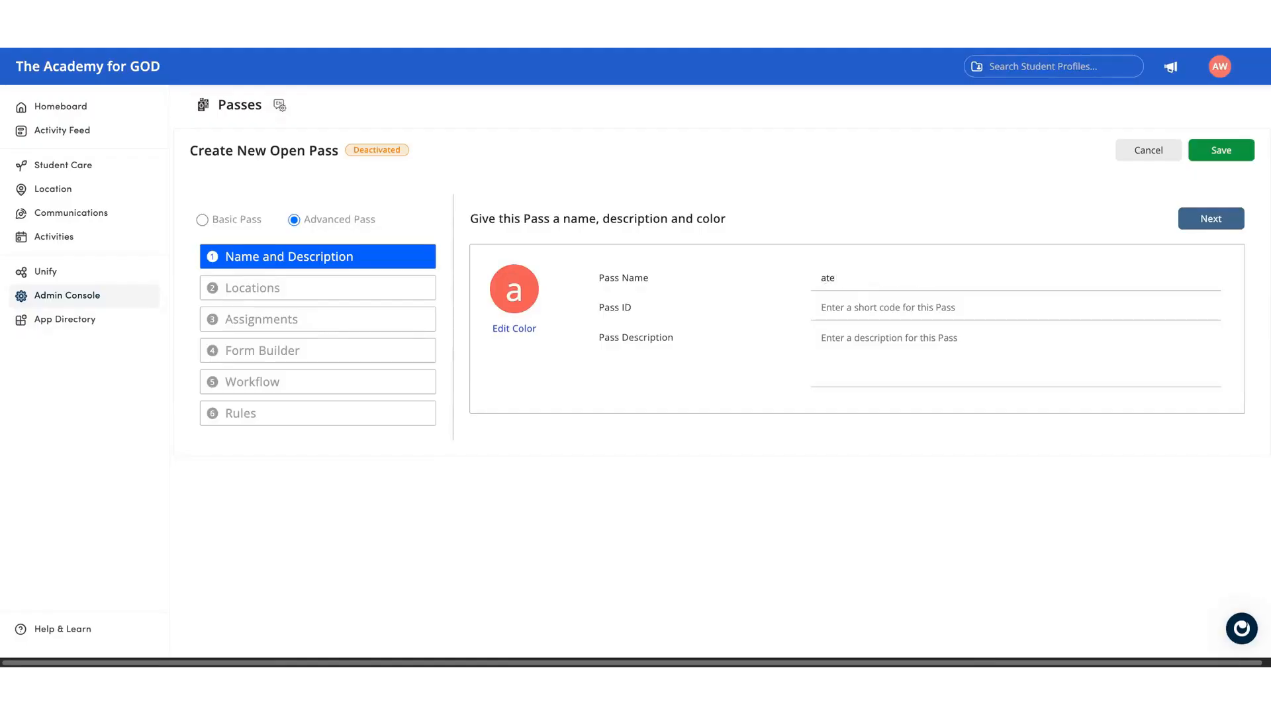
{"action": "key", "text": "BackSpace"}
{"action": "key", "text": "BackSpace"}
{"action": "key", "text": "BackSpace"}
{"action": "type", "text": "La"}
- Set the pass color to the yellow preset #F0C419 and save it
{"action": "left_click", "coordinate": [510, 329]}
{"action": "left_click", "coordinate": [585, 184]}
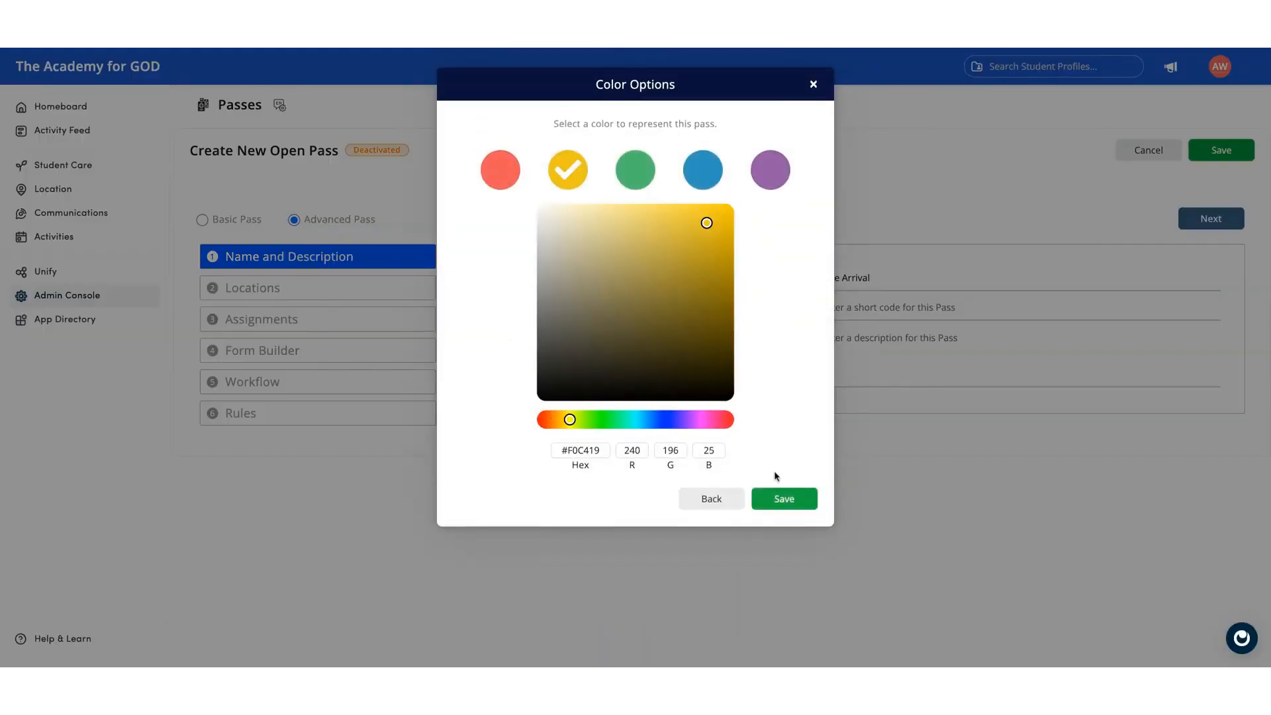
{"action": "left_click", "coordinate": [784, 499]}
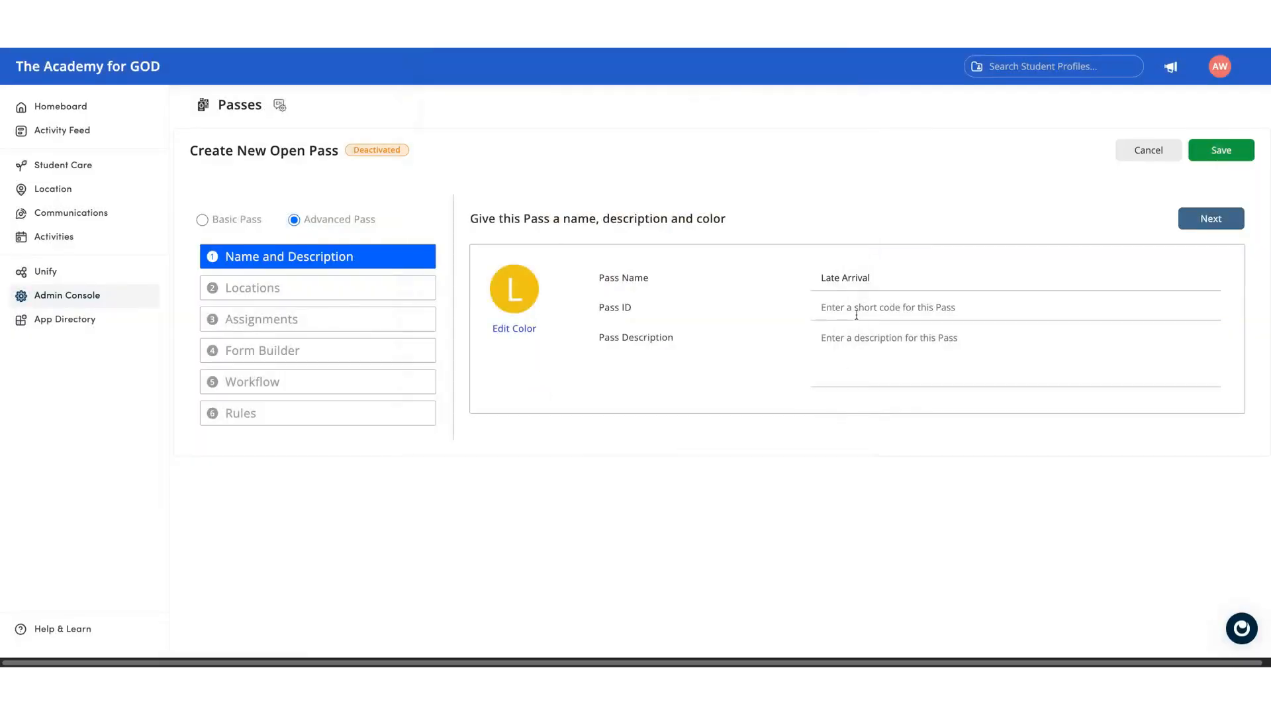
- Enter "Students will arrive late to the school." as the pass description
{"action": "key", "text": "Tab"}
{"action": "type", "text": "Stud"}
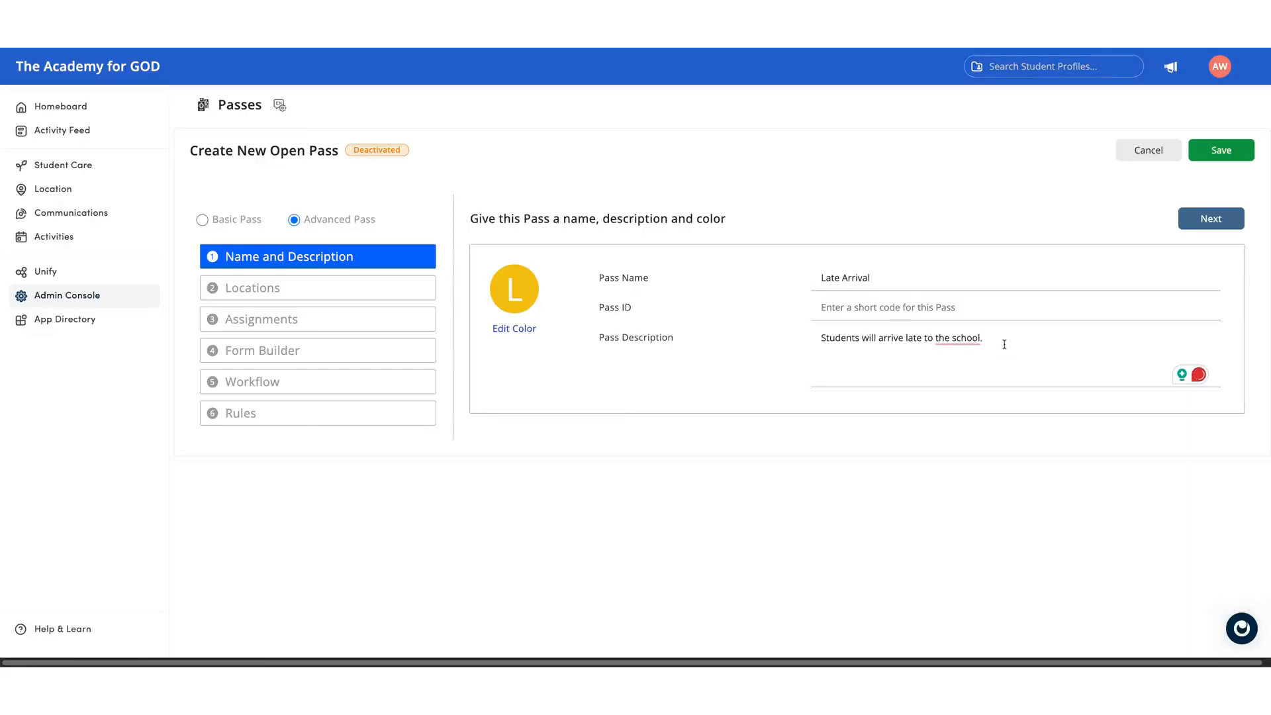
{"action": "mouse_move", "coordinate": [958, 339]}
{"action": "left_click", "coordinate": [960, 373]}
- Enable Home as an available location for the pass
{"action": "left_click", "coordinate": [375, 293]}
{"action": "scroll", "coordinate": [619, 394], "scroll_direction": "down", "scroll_amount": 20}
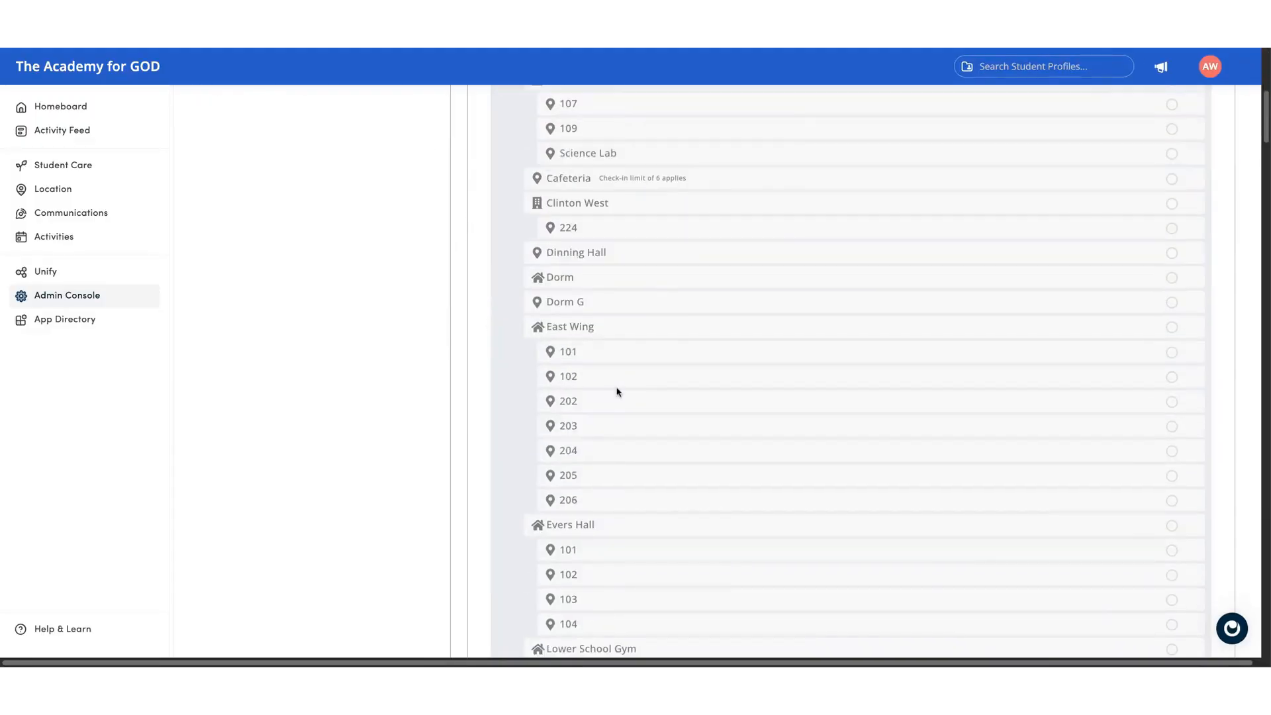
{"action": "scroll", "coordinate": [603, 437], "scroll_direction": "down", "scroll_amount": 15}
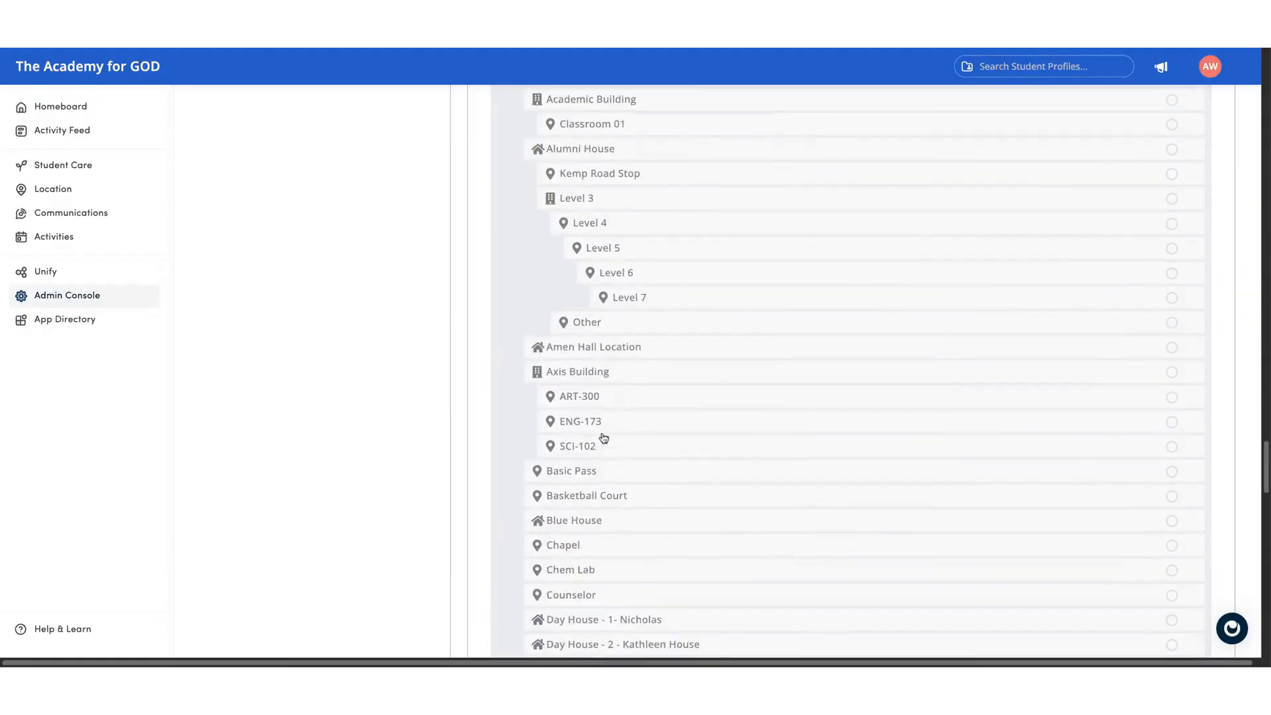
{"action": "scroll", "coordinate": [599, 438], "scroll_direction": "up", "scroll_amount": 10}
{"action": "scroll", "coordinate": [596, 438], "scroll_direction": "down", "scroll_amount": 20}
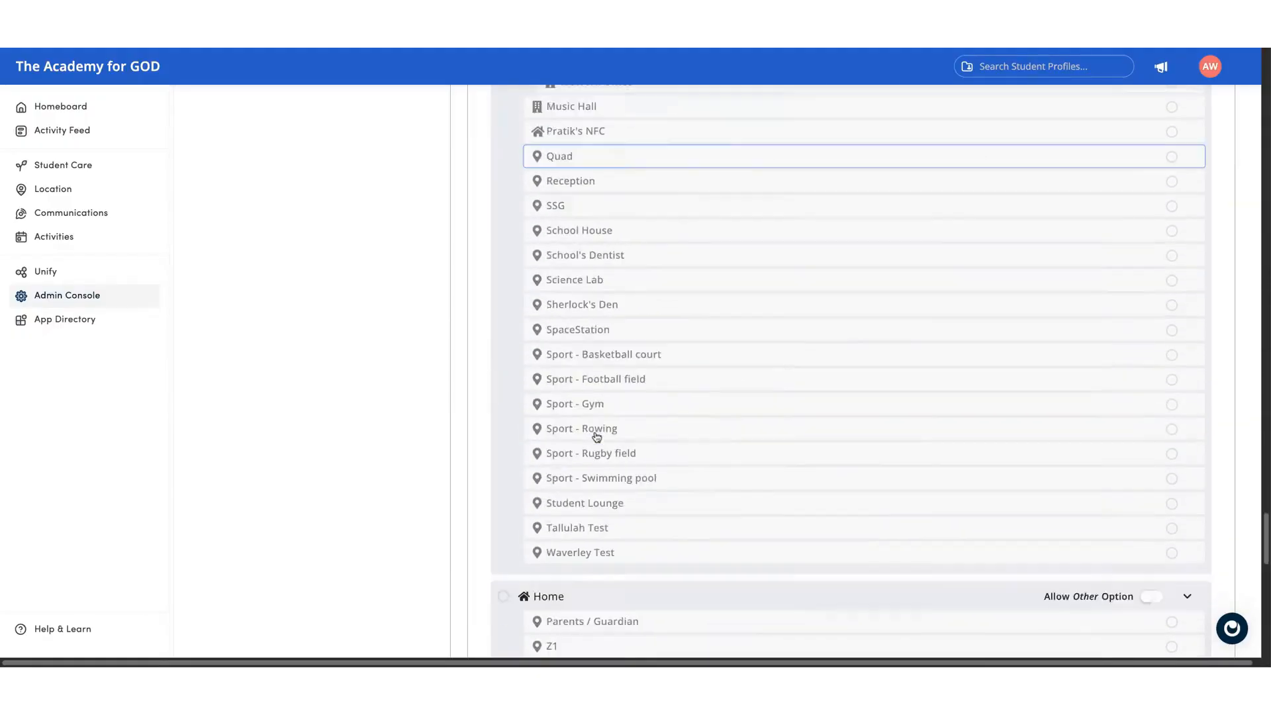
{"action": "scroll", "coordinate": [542, 512], "scroll_direction": "up", "scroll_amount": 4}
{"action": "scroll", "coordinate": [542, 512], "scroll_direction": "up", "scroll_amount": 6}
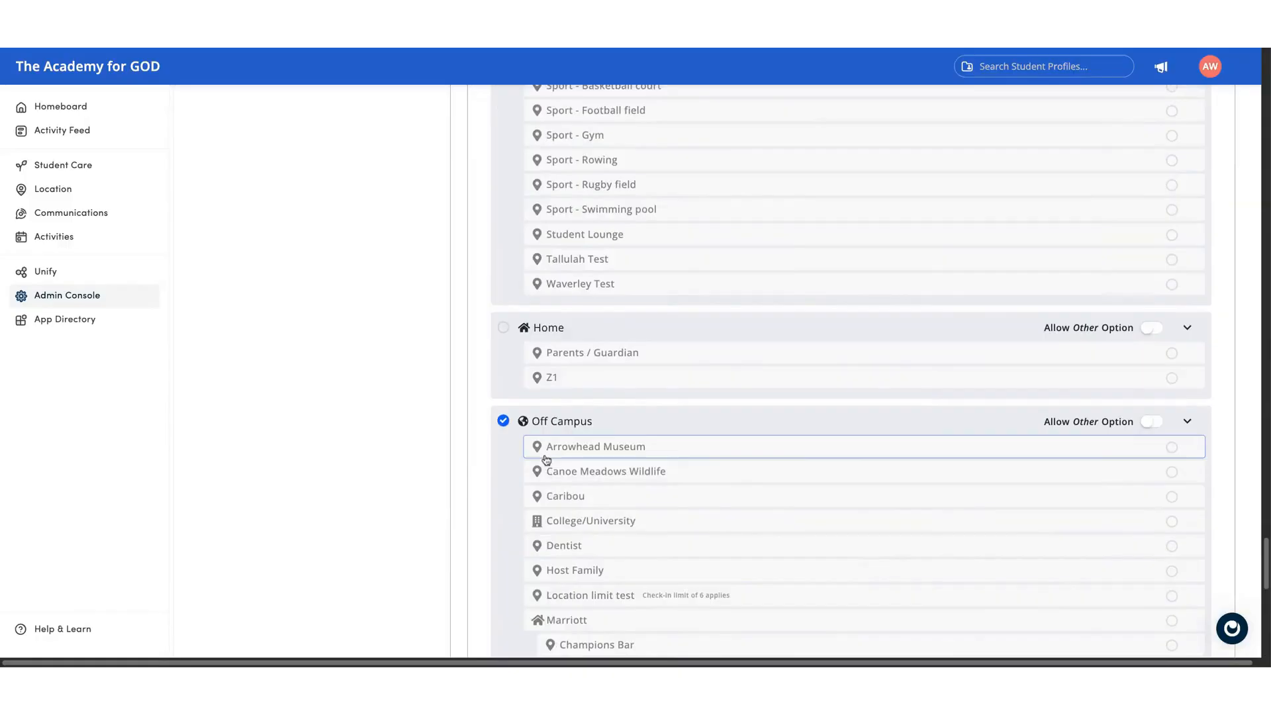
{"action": "left_click", "coordinate": [504, 326]}
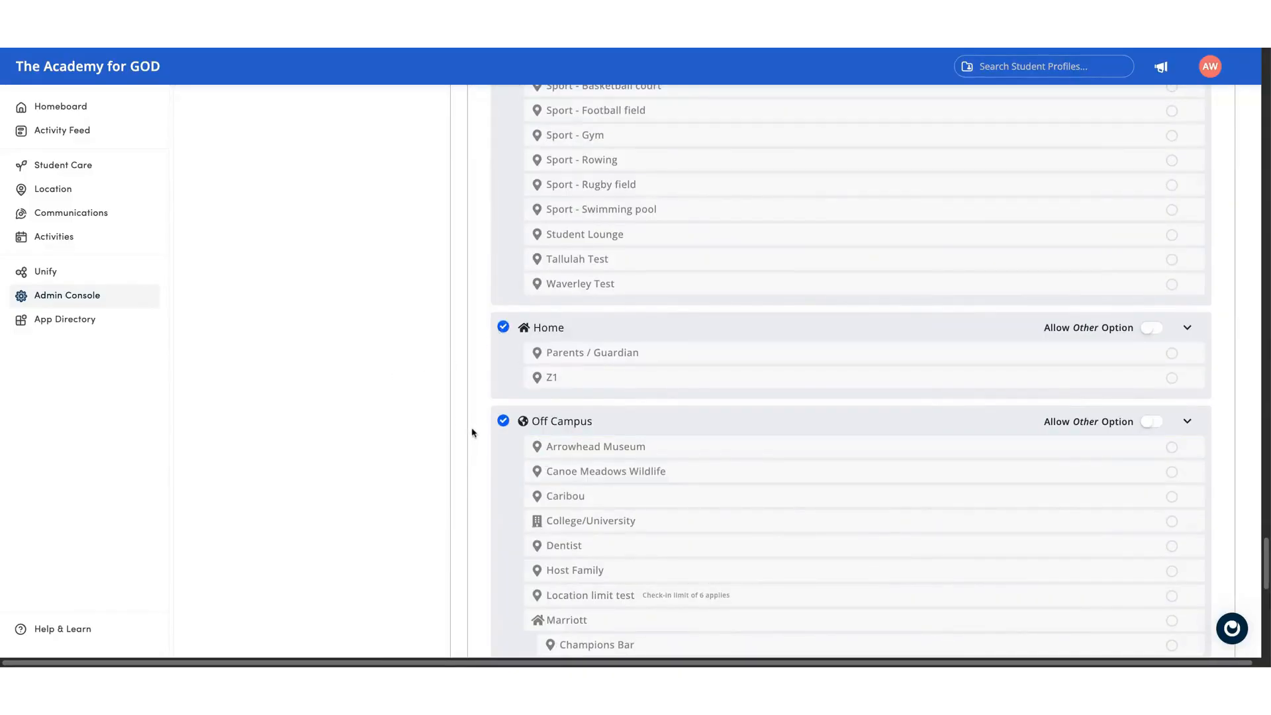
- Exclude Boarding Campus from the available locations of the pass
{"action": "scroll", "coordinate": [358, 406], "scroll_direction": "up", "scroll_amount": 20}
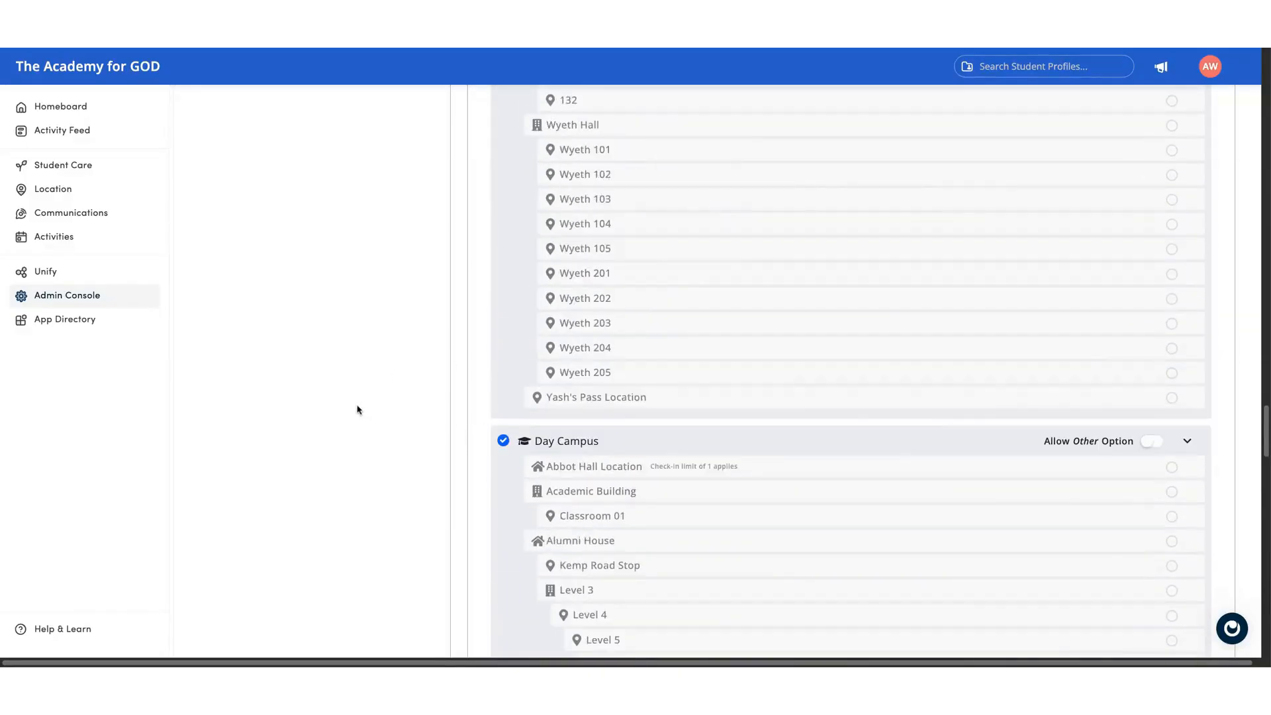
{"action": "scroll", "coordinate": [358, 409], "scroll_direction": "up", "scroll_amount": 20}
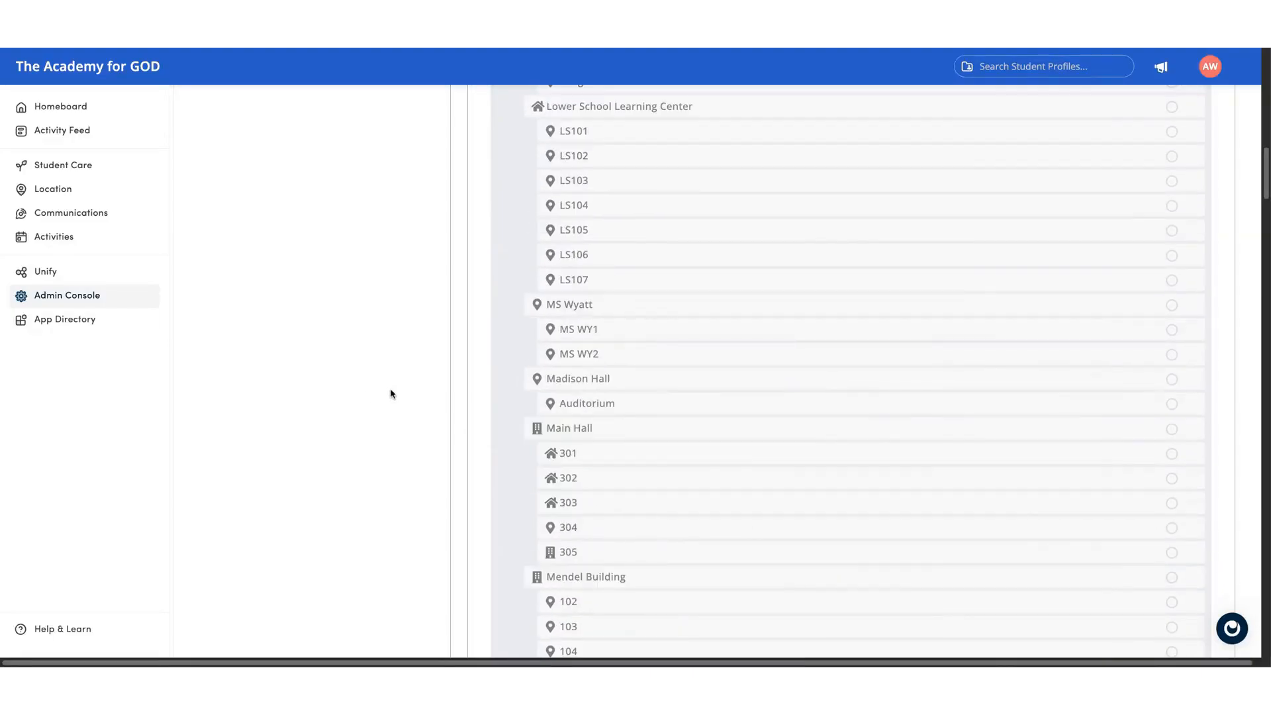
{"action": "scroll", "coordinate": [391, 394], "scroll_direction": "up", "scroll_amount": 15}
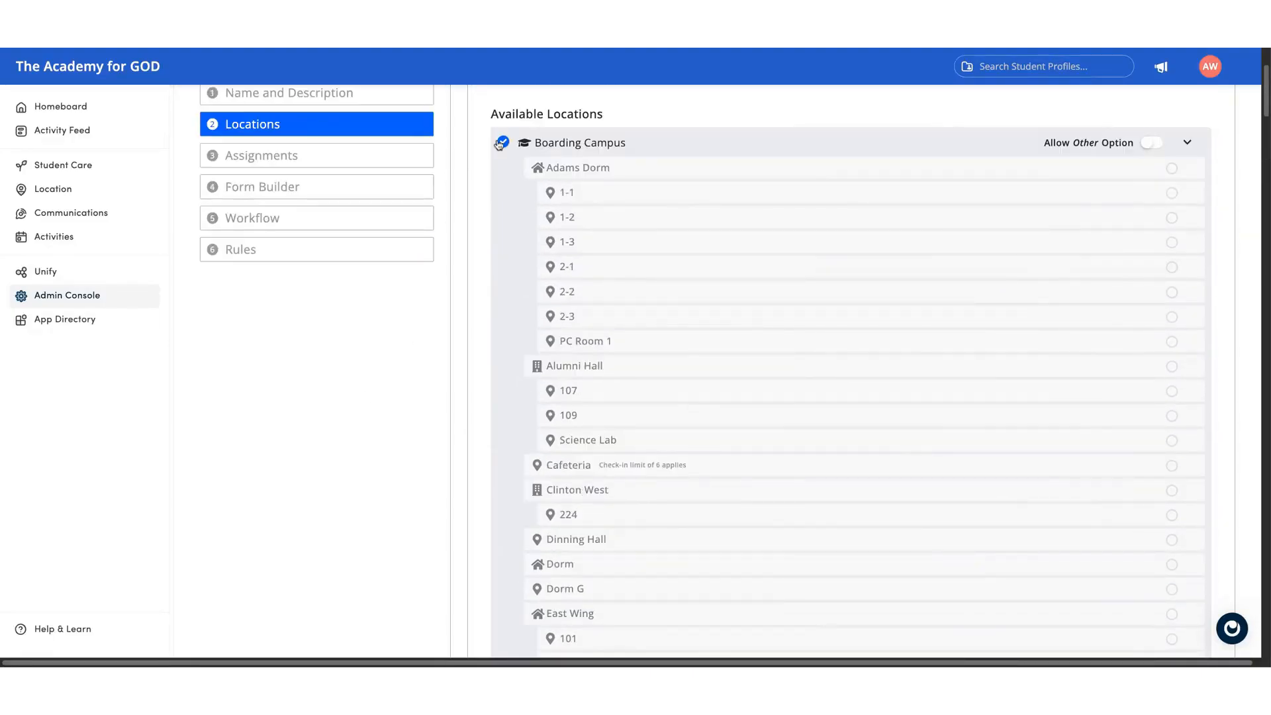
{"action": "left_click", "coordinate": [504, 143]}
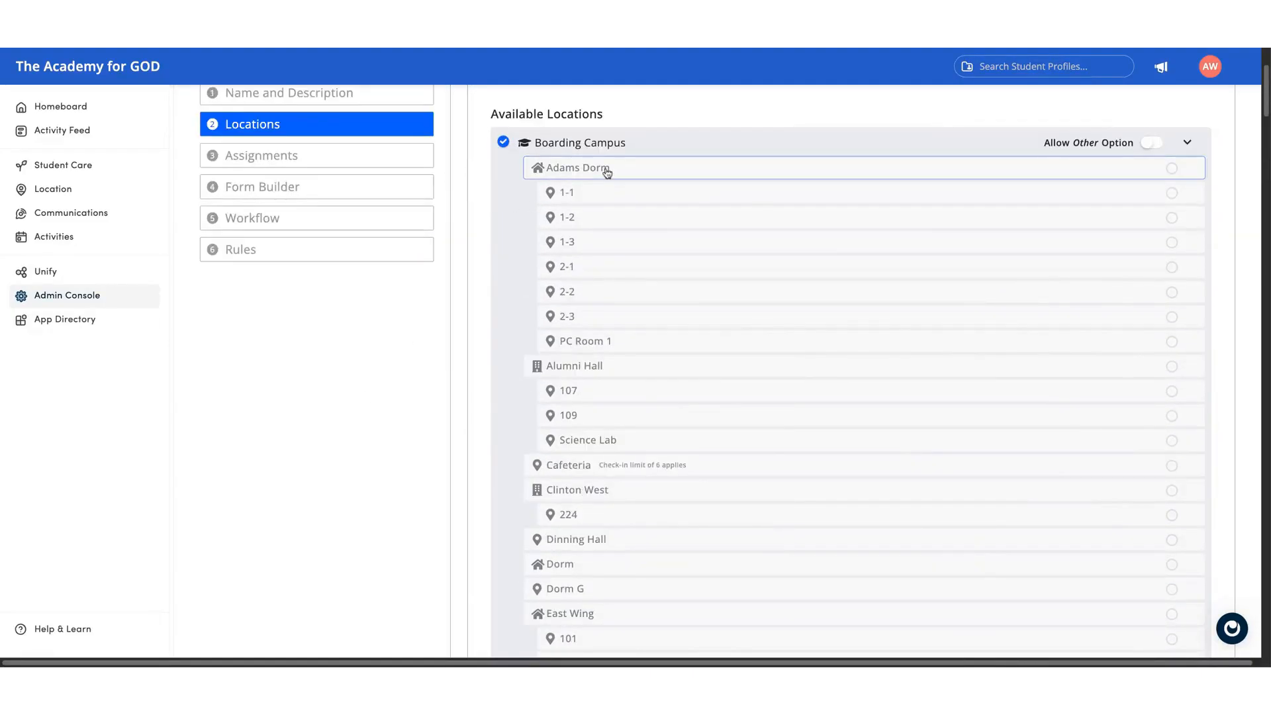
{"action": "left_click", "coordinate": [604, 190]}
{"action": "left_click", "coordinate": [609, 213]}
{"action": "left_click", "coordinate": [604, 199]}
{"action": "left_click", "coordinate": [604, 175]}
{"action": "left_click", "coordinate": [609, 212]}
{"action": "left_click", "coordinate": [502, 143]}
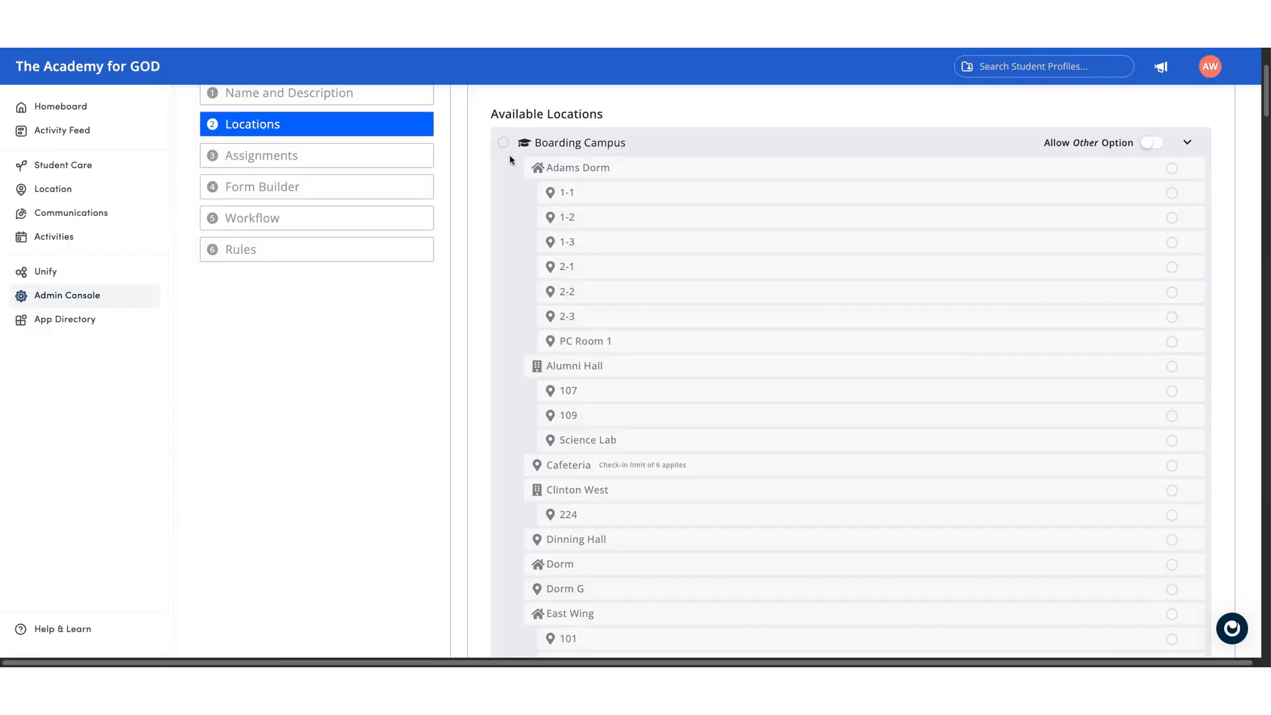
- Examine the tags for restricting the pass's student assignments, then switch the assignment back to All Students
{"action": "left_click", "coordinate": [382, 152]}
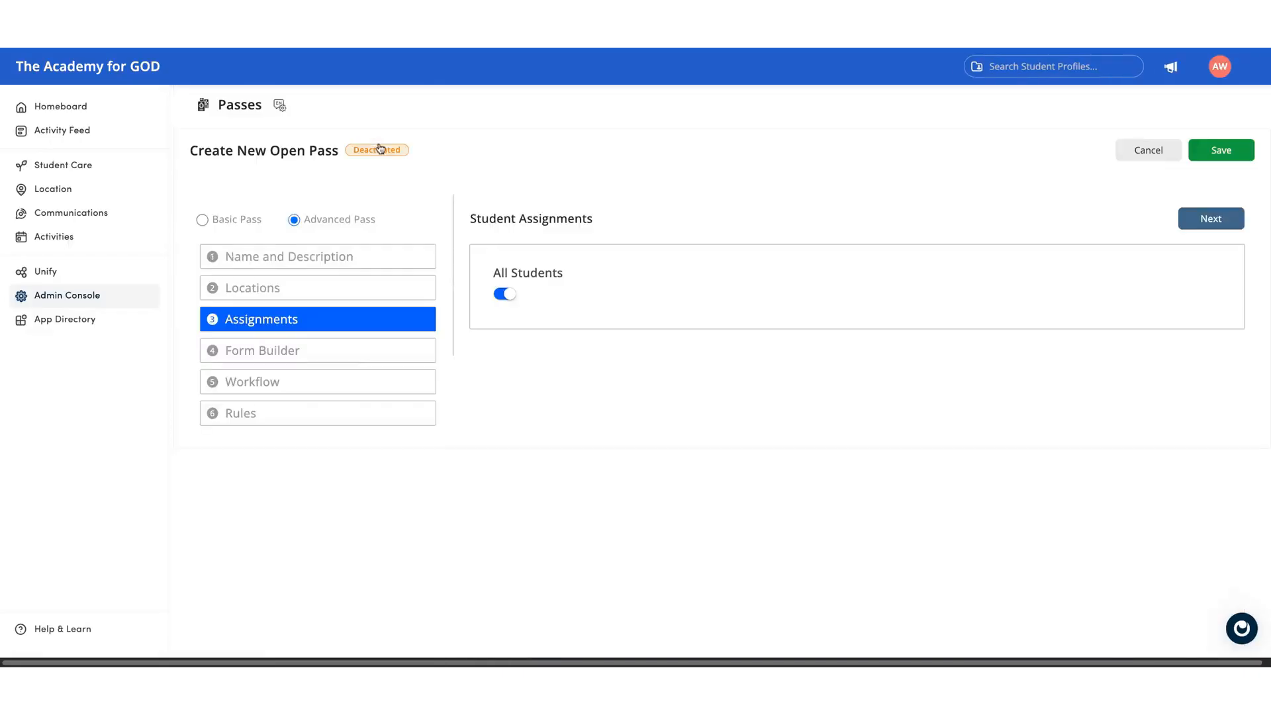
{"action": "left_click", "coordinate": [505, 295]}
{"action": "left_click", "coordinate": [707, 352]}
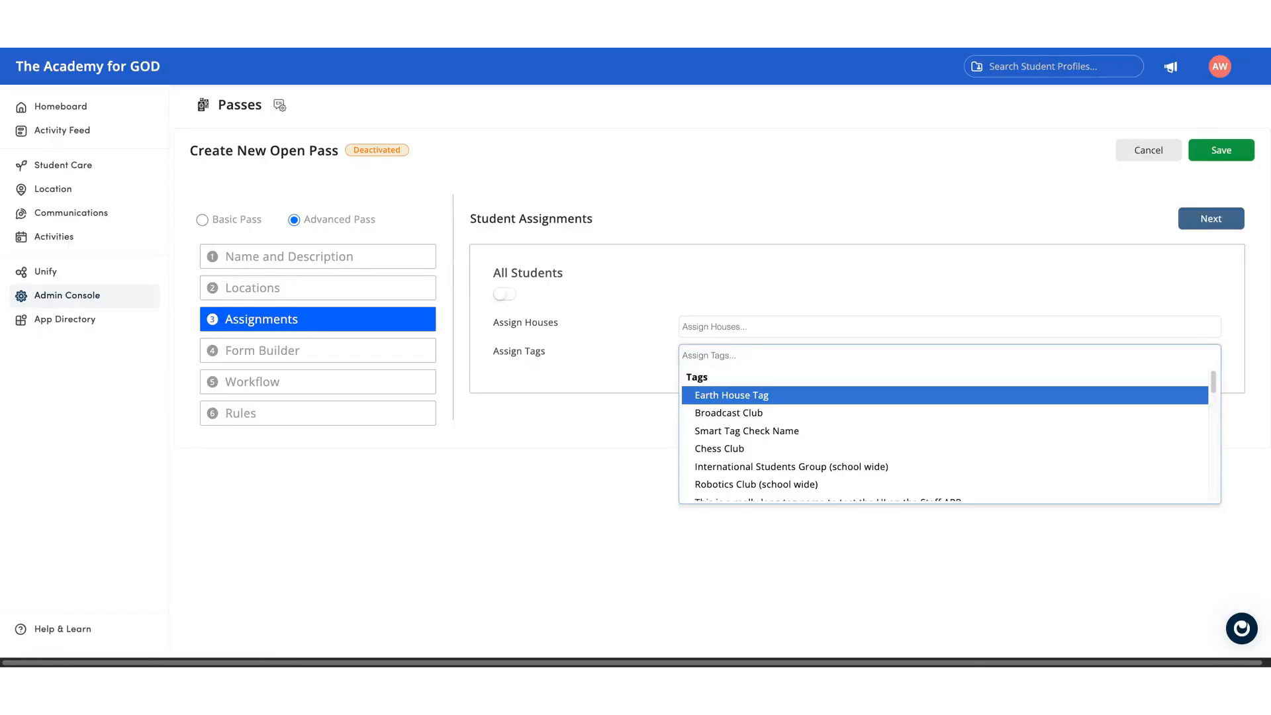
{"action": "left_click", "coordinate": [505, 294]}
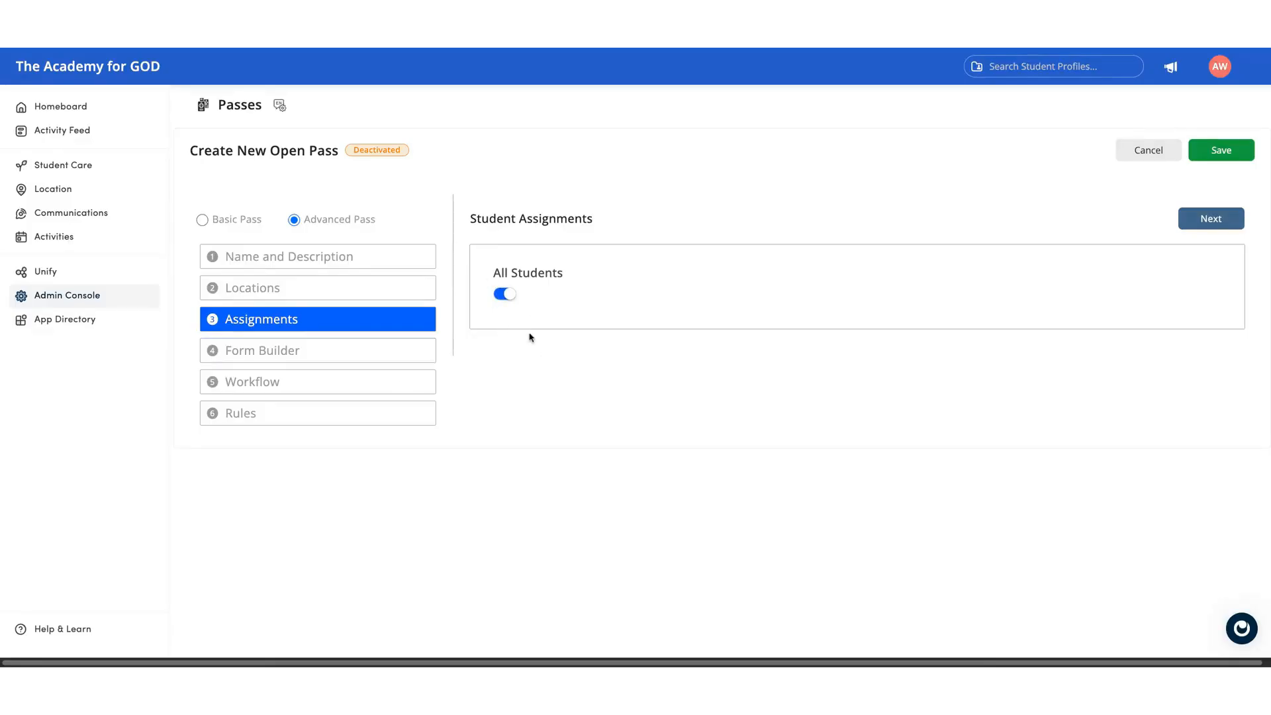
{"action": "left_click", "coordinate": [504, 295]}
{"action": "left_click", "coordinate": [733, 358]}
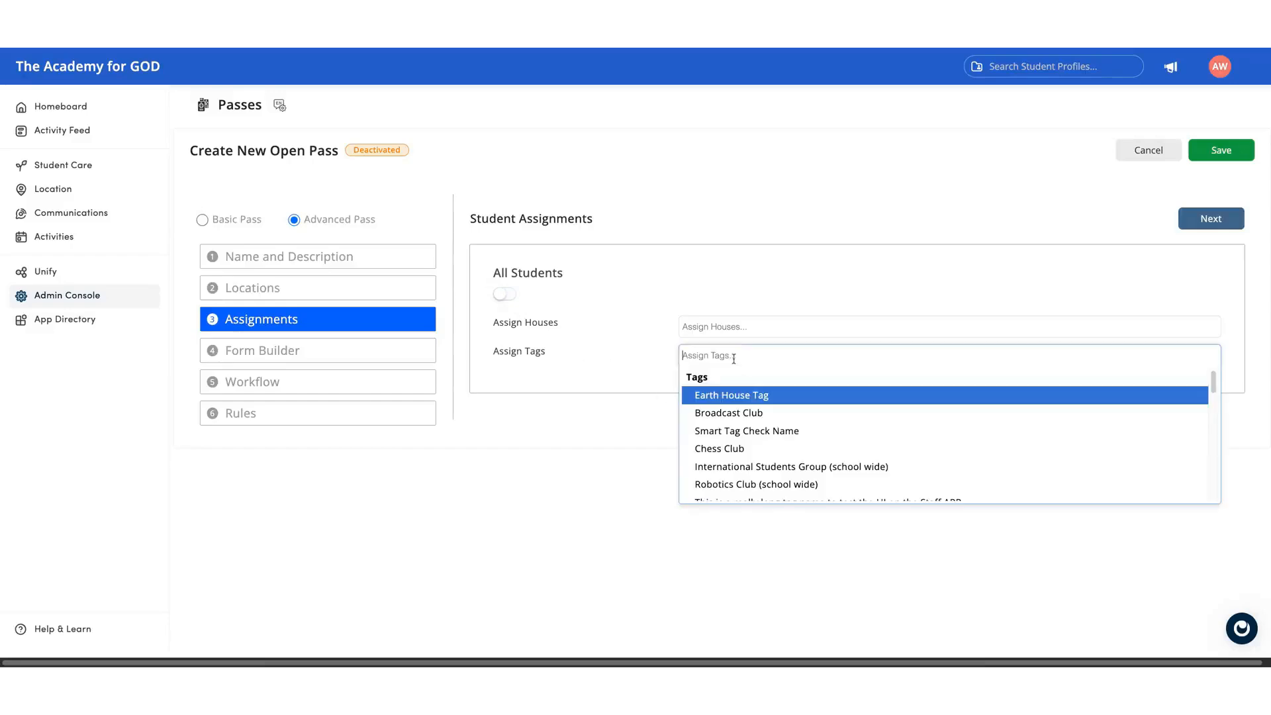
{"action": "scroll", "coordinate": [742, 449], "scroll_direction": "down", "scroll_amount": 5}
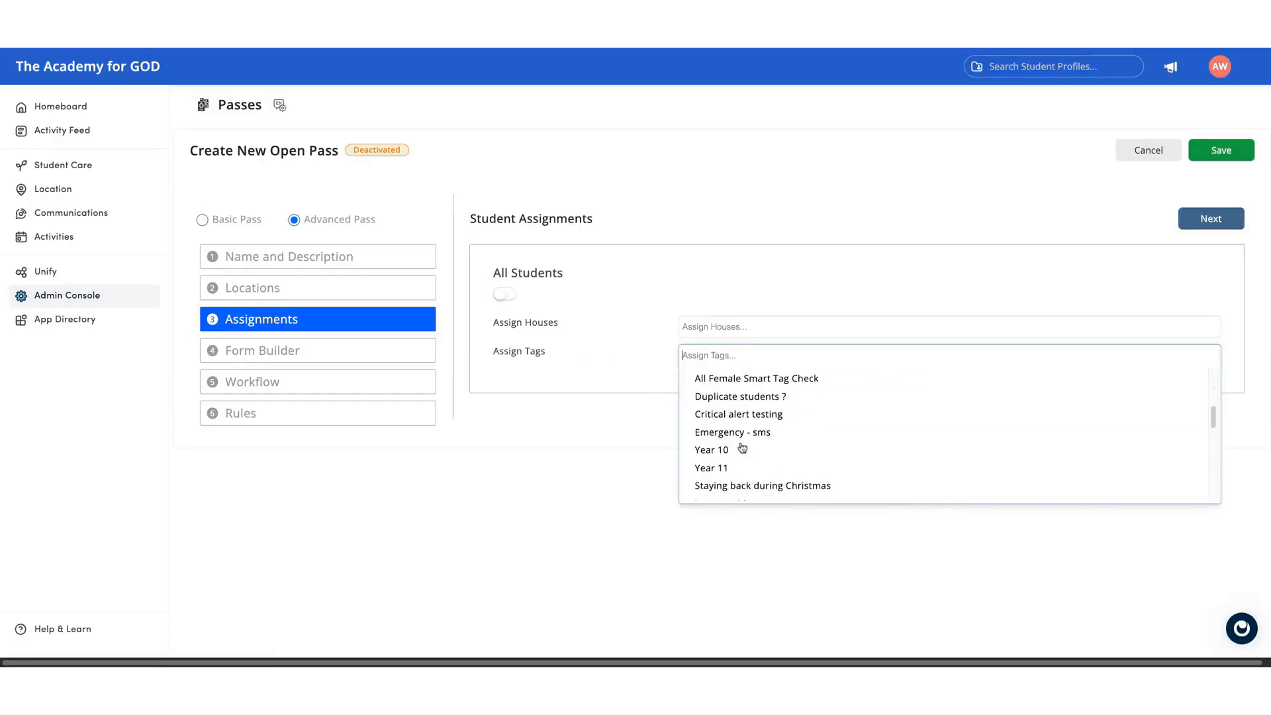
{"action": "left_click", "coordinate": [512, 298]}
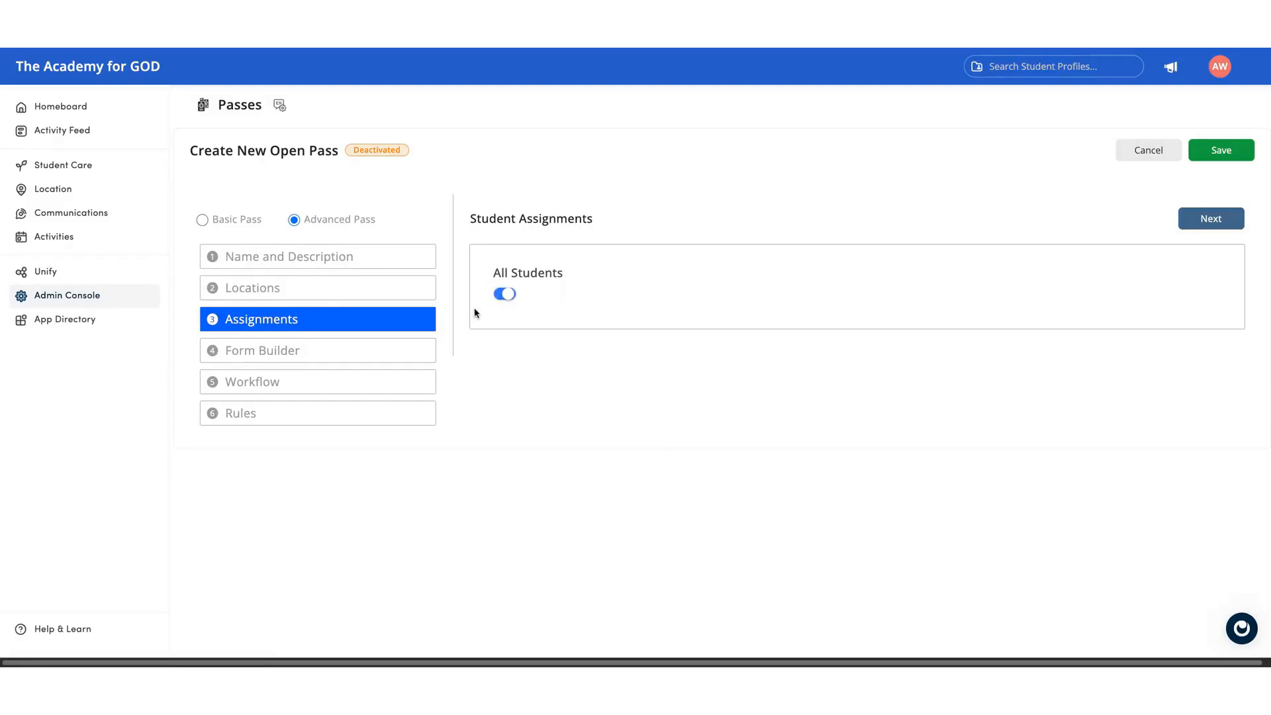
- Preset the pass form's location to Home and make the Add Note field optional
{"action": "left_click", "coordinate": [393, 348]}
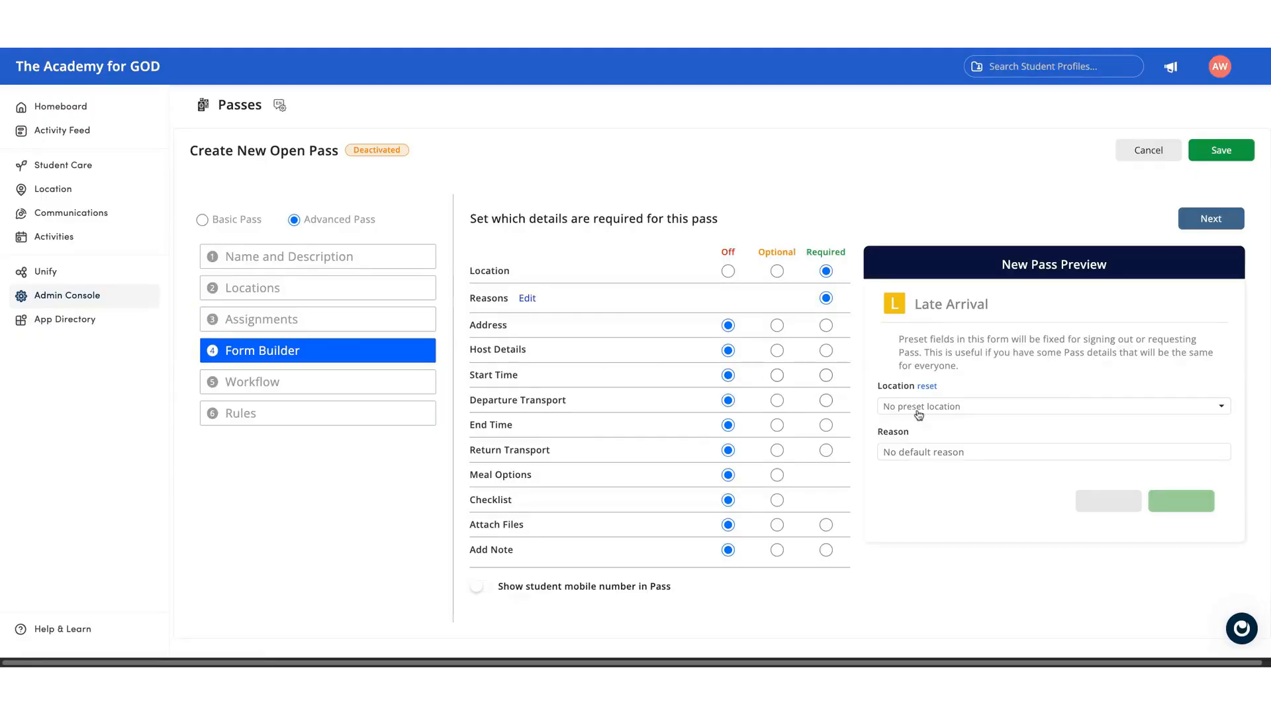
{"action": "left_click", "coordinate": [896, 409]}
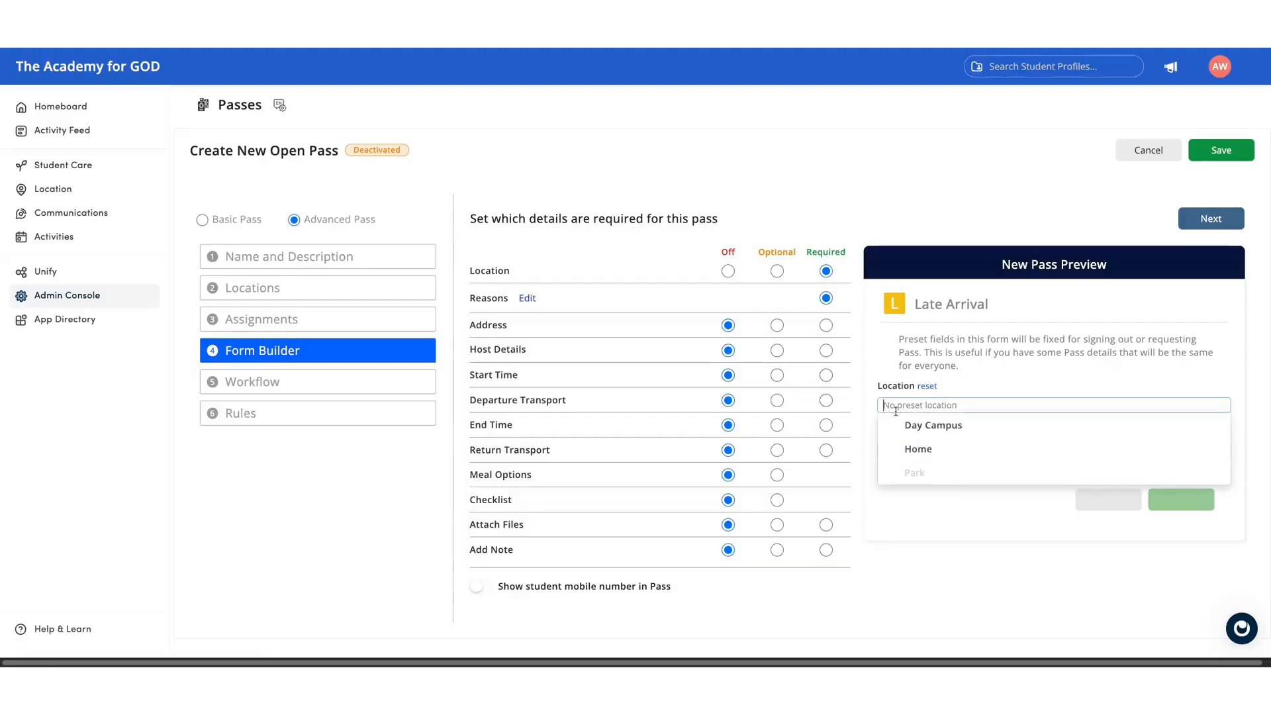
{"action": "left_click", "coordinate": [918, 449]}
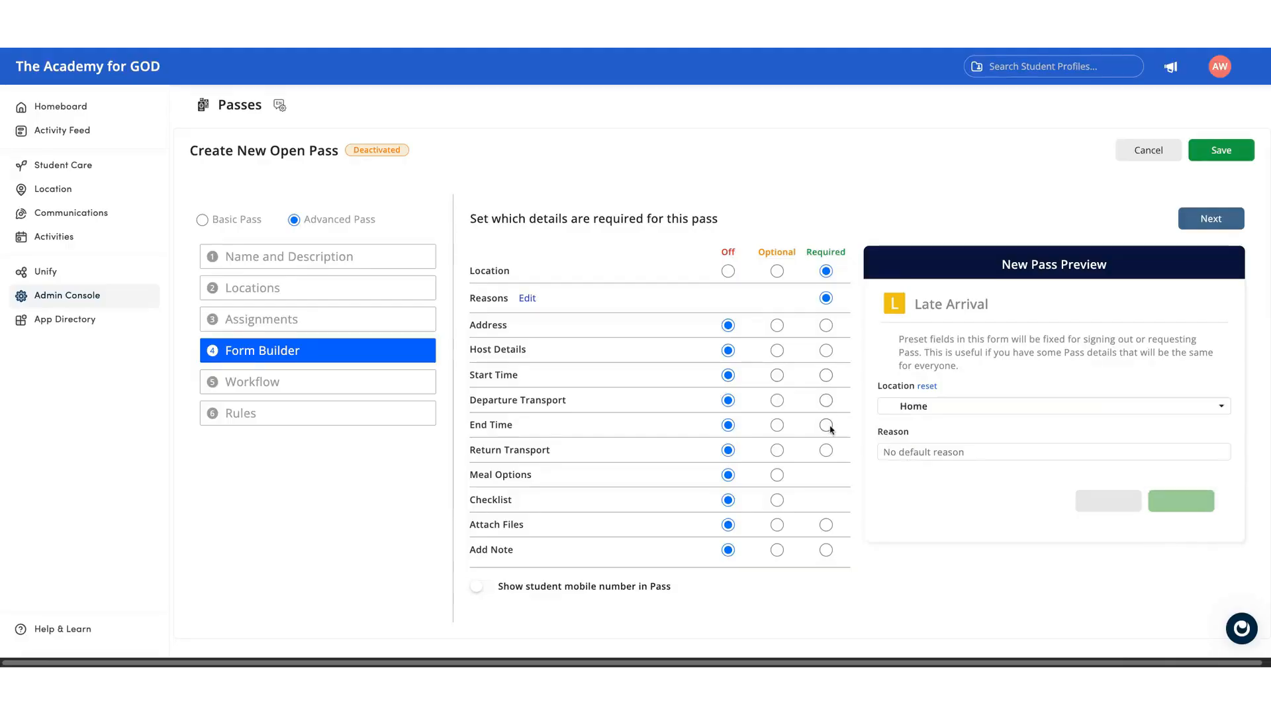
{"action": "left_click", "coordinate": [777, 550]}
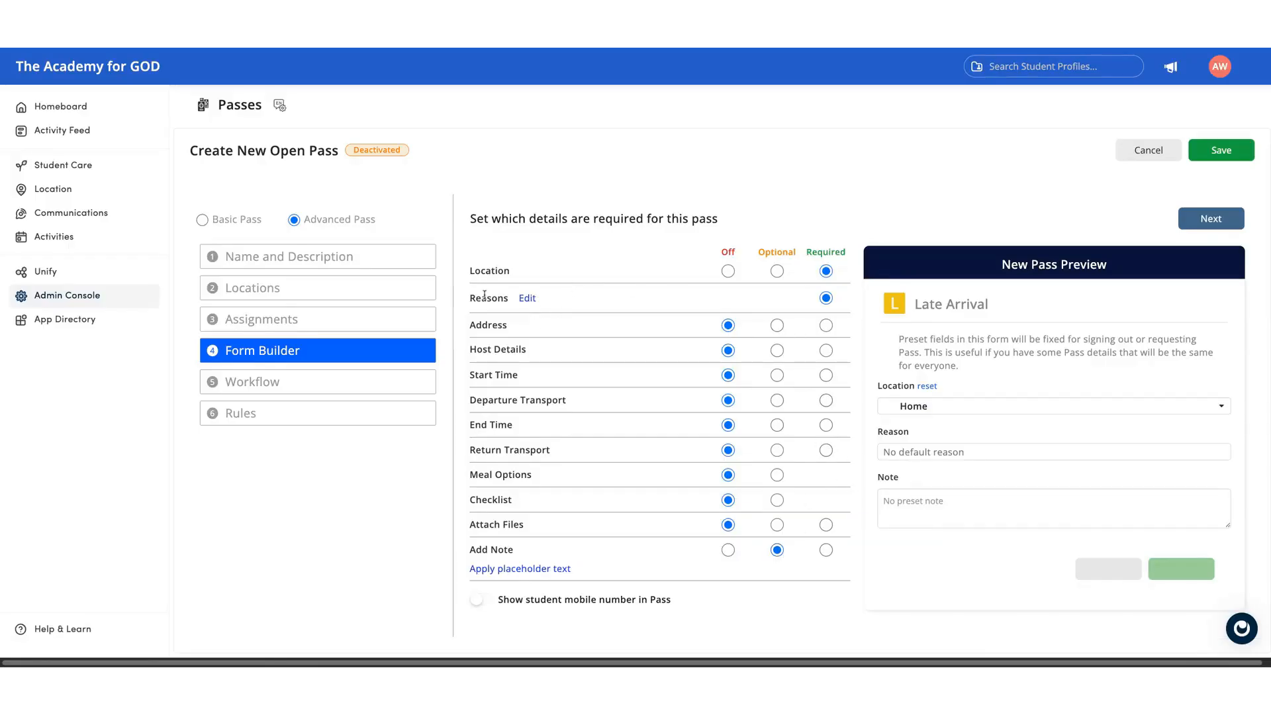
- Open the pass's reason options and include the excused M Medical reason
{"action": "left_click", "coordinate": [532, 305]}
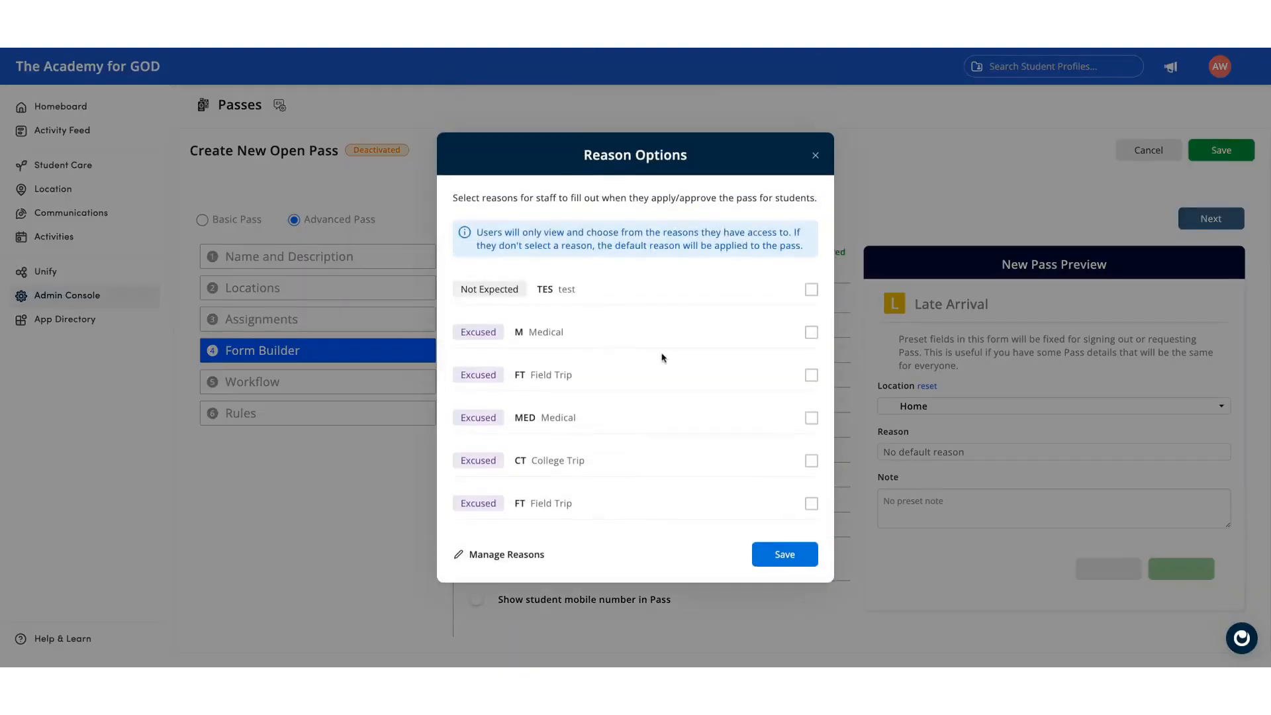
{"action": "left_click", "coordinate": [811, 328]}
{"action": "mouse_move", "coordinate": [811, 328]}
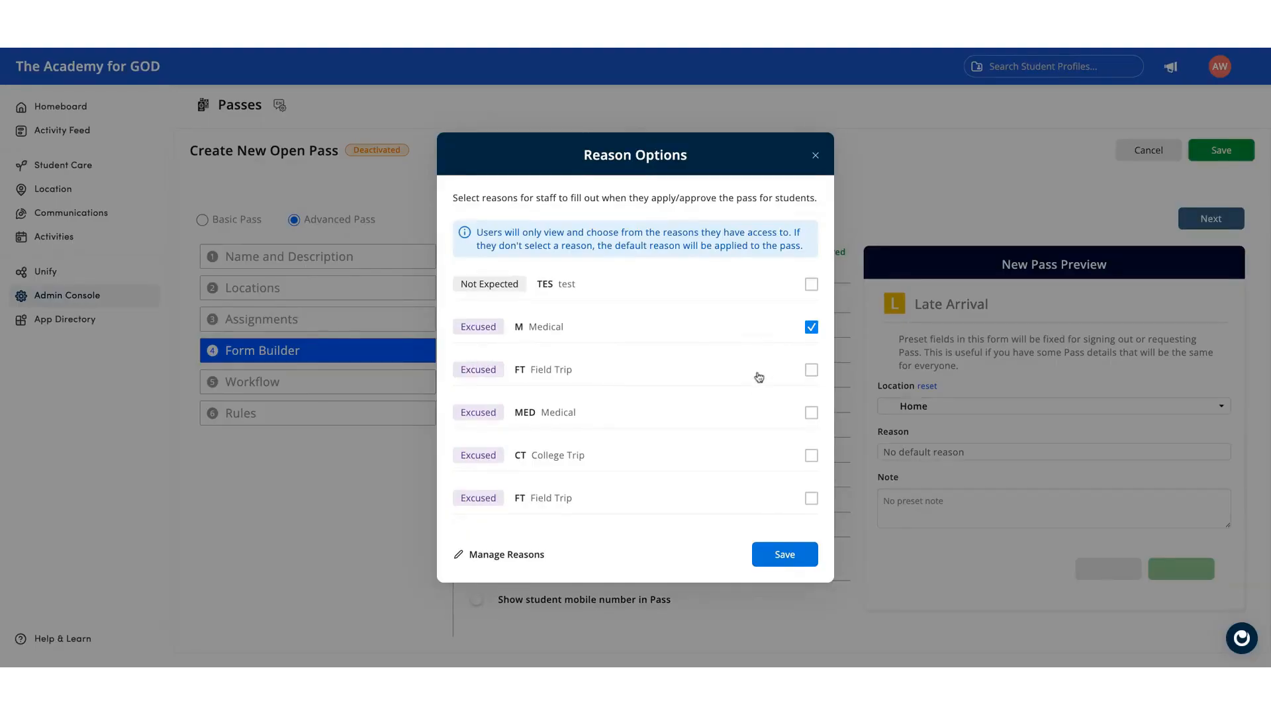
{"action": "scroll", "coordinate": [758, 431], "scroll_direction": "down", "scroll_amount": 5}
{"action": "scroll", "coordinate": [758, 434], "scroll_direction": "down", "scroll_amount": 3}
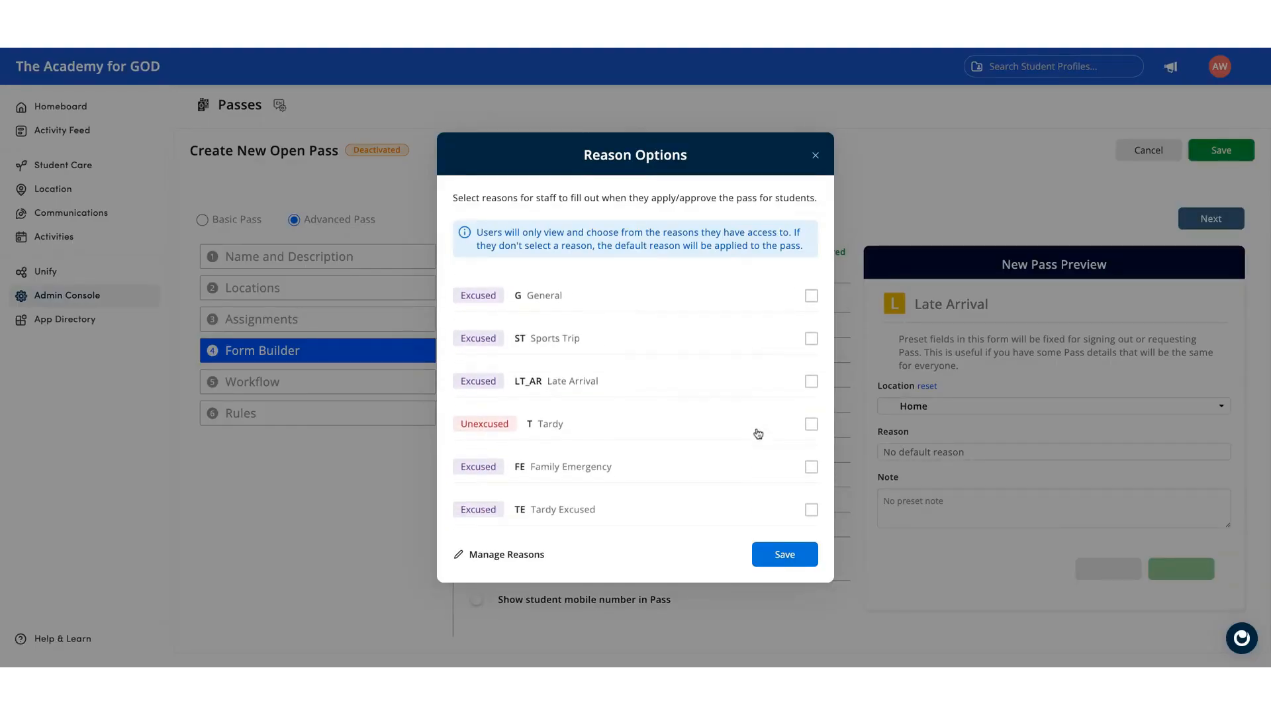
{"action": "scroll", "coordinate": [635, 411], "scroll_direction": "down", "scroll_amount": 5}
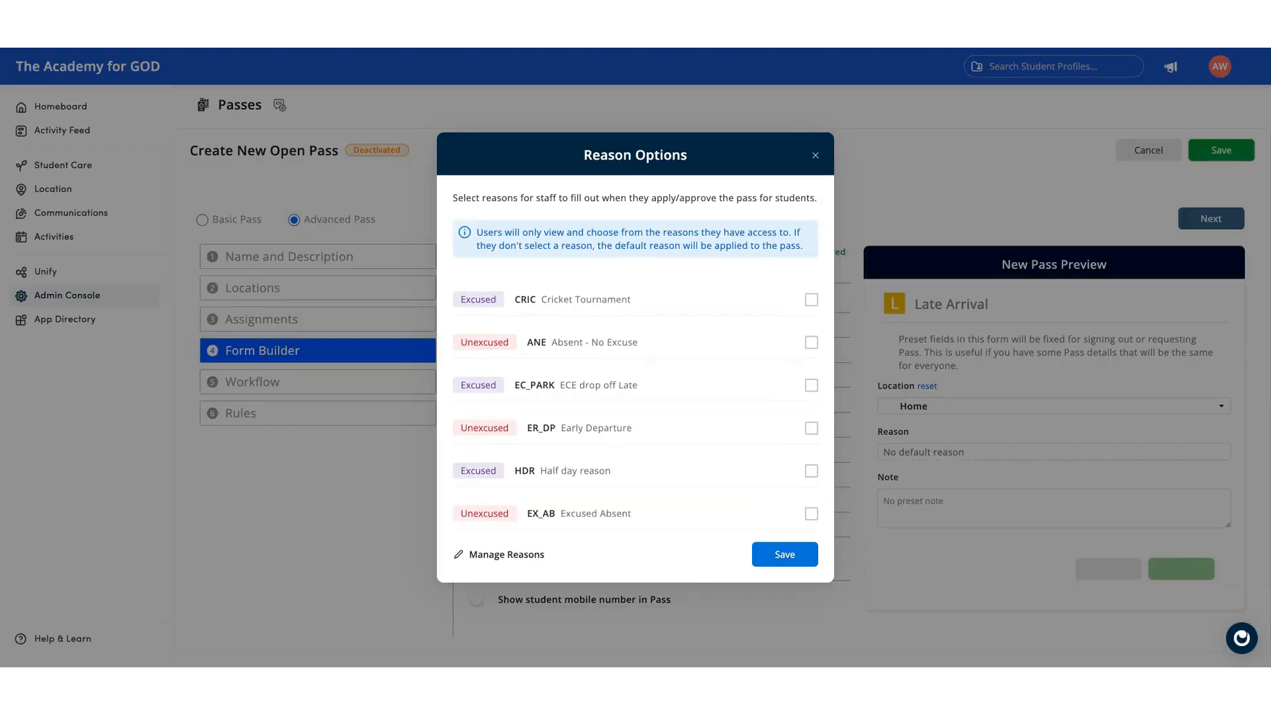
{"action": "scroll", "coordinate": [636, 403], "scroll_direction": "down", "scroll_amount": 8}
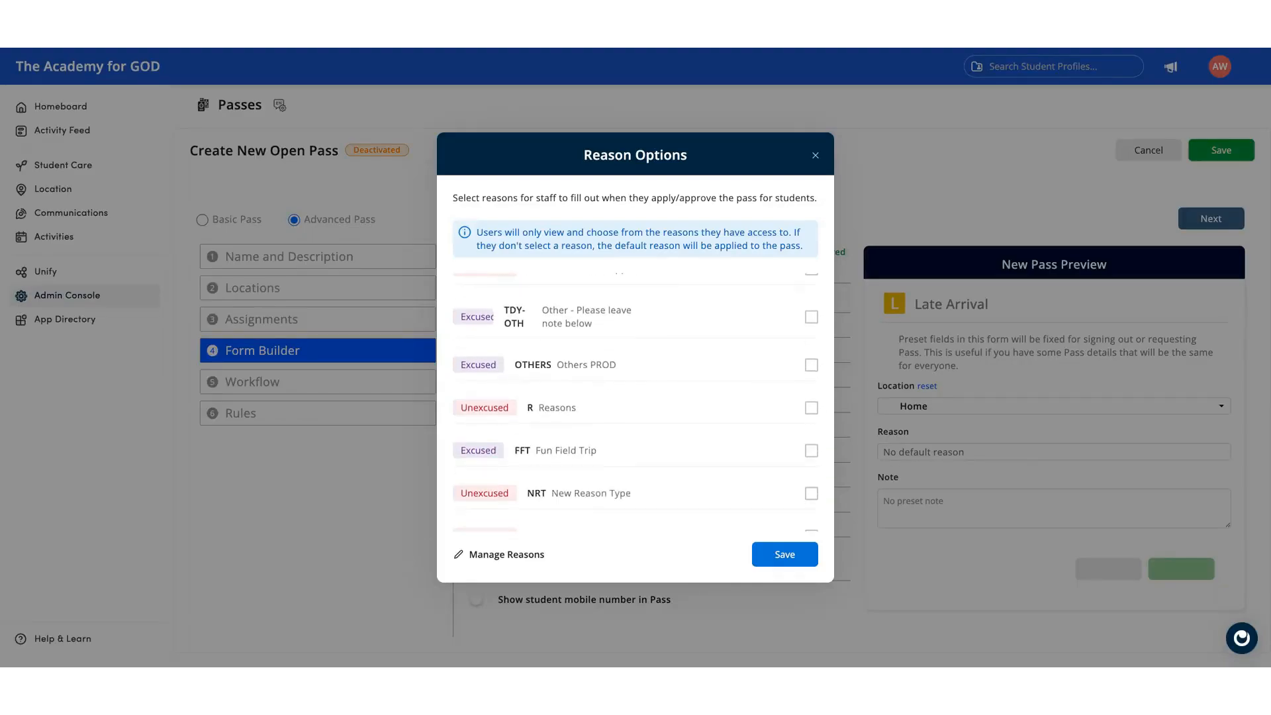
{"action": "scroll", "coordinate": [636, 402], "scroll_direction": "down", "scroll_amount": 1}
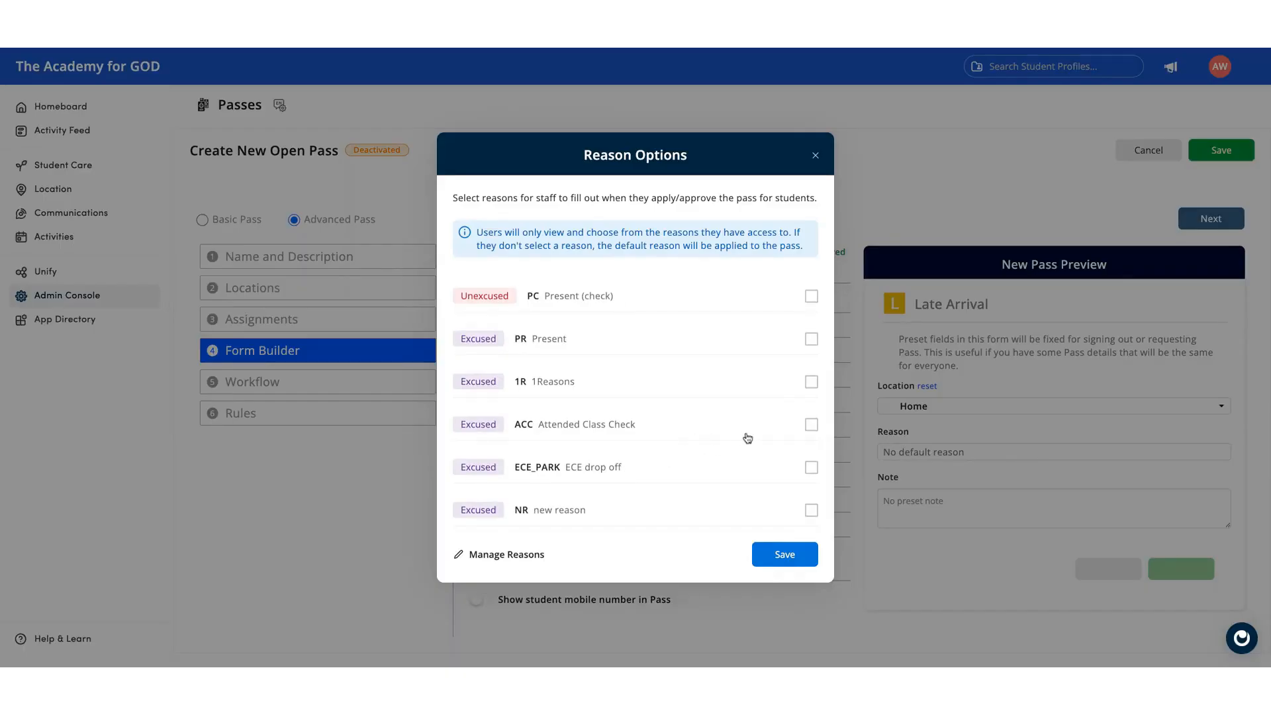
{"action": "scroll", "coordinate": [729, 437], "scroll_direction": "up", "scroll_amount": 15}
{"action": "scroll", "coordinate": [724, 437], "scroll_direction": "up", "scroll_amount": 4}
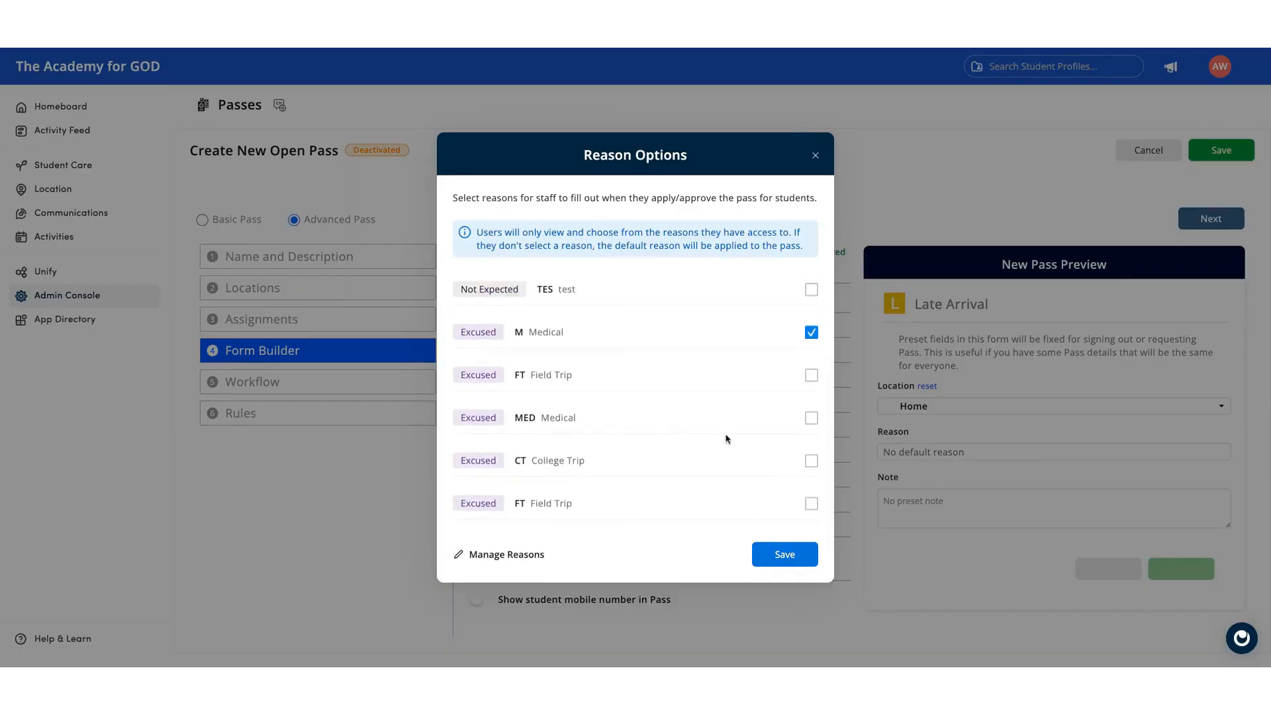
- Include both excused FT Field Trip reasons in the pass's reason options
{"action": "left_click", "coordinate": [811, 374]}
{"action": "scroll", "coordinate": [675, 373], "scroll_direction": "down", "scroll_amount": 1}
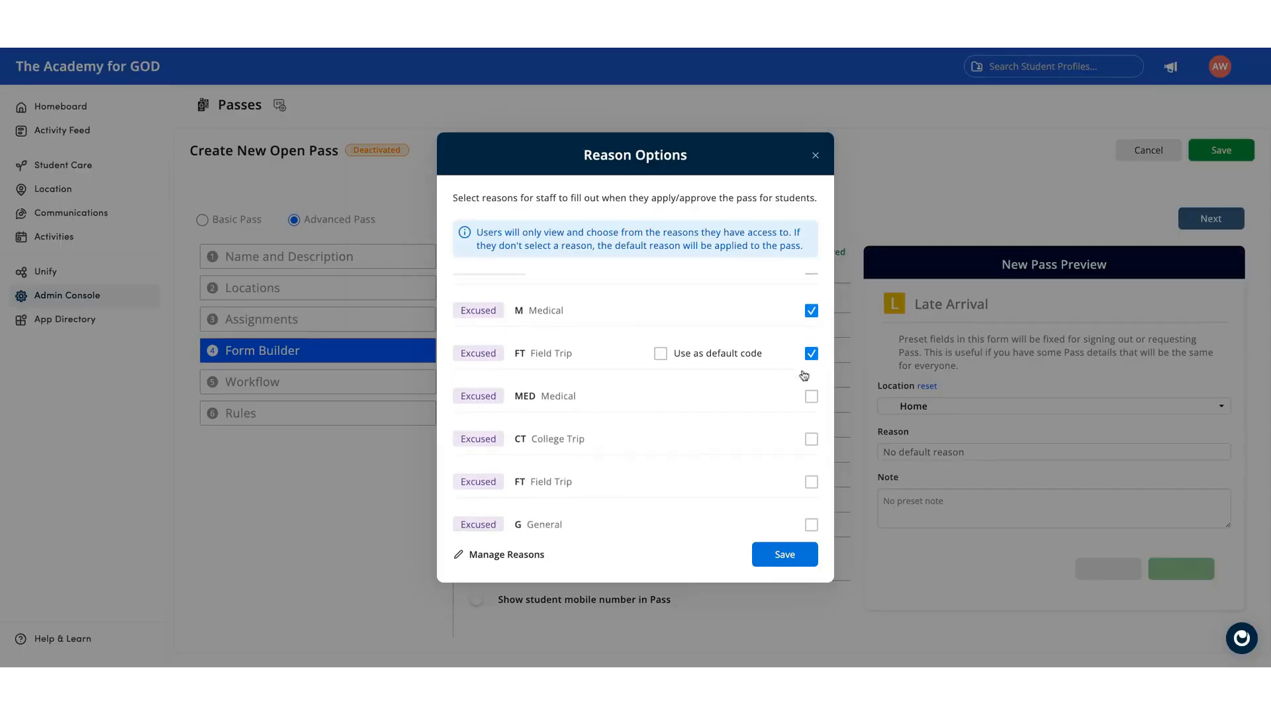
{"action": "scroll", "coordinate": [798, 471], "scroll_direction": "down", "scroll_amount": 1}
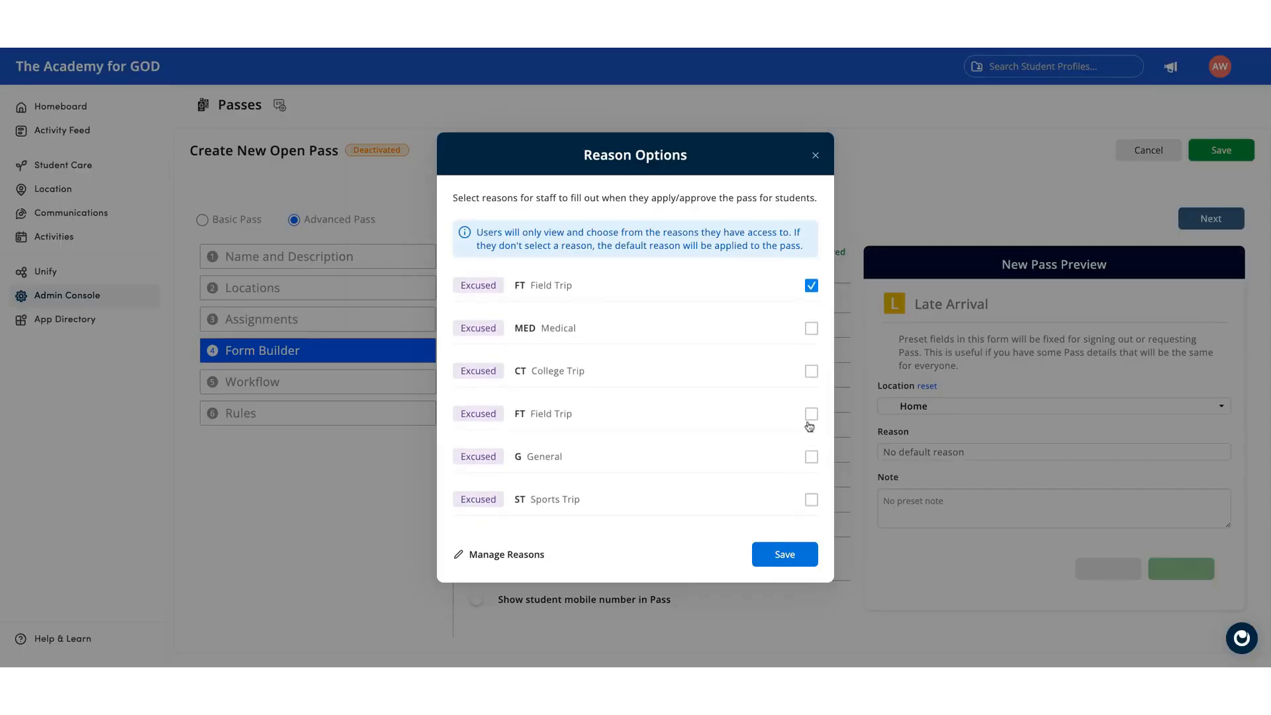
{"action": "left_click", "coordinate": [812, 414]}
{"action": "scroll", "coordinate": [788, 462], "scroll_direction": "down", "scroll_amount": 1}
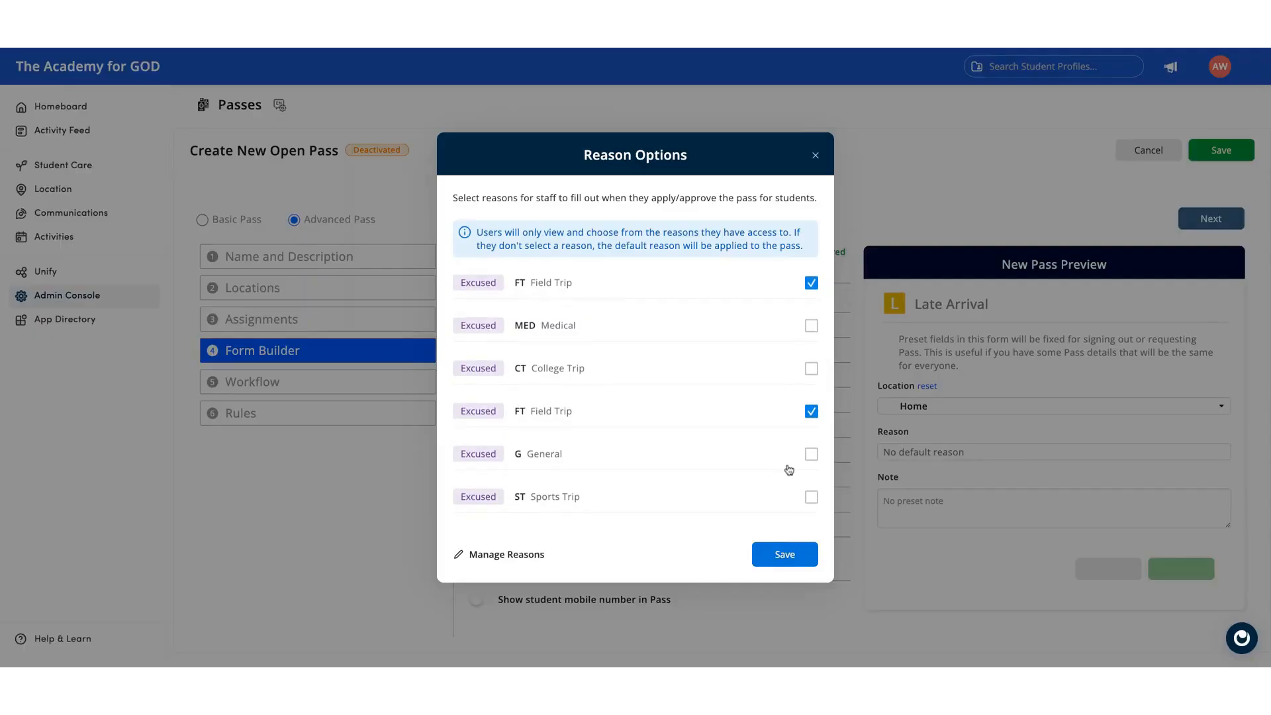
- Include the G General reason, make it the default reason, and save the reason options
{"action": "left_click", "coordinate": [811, 454]}
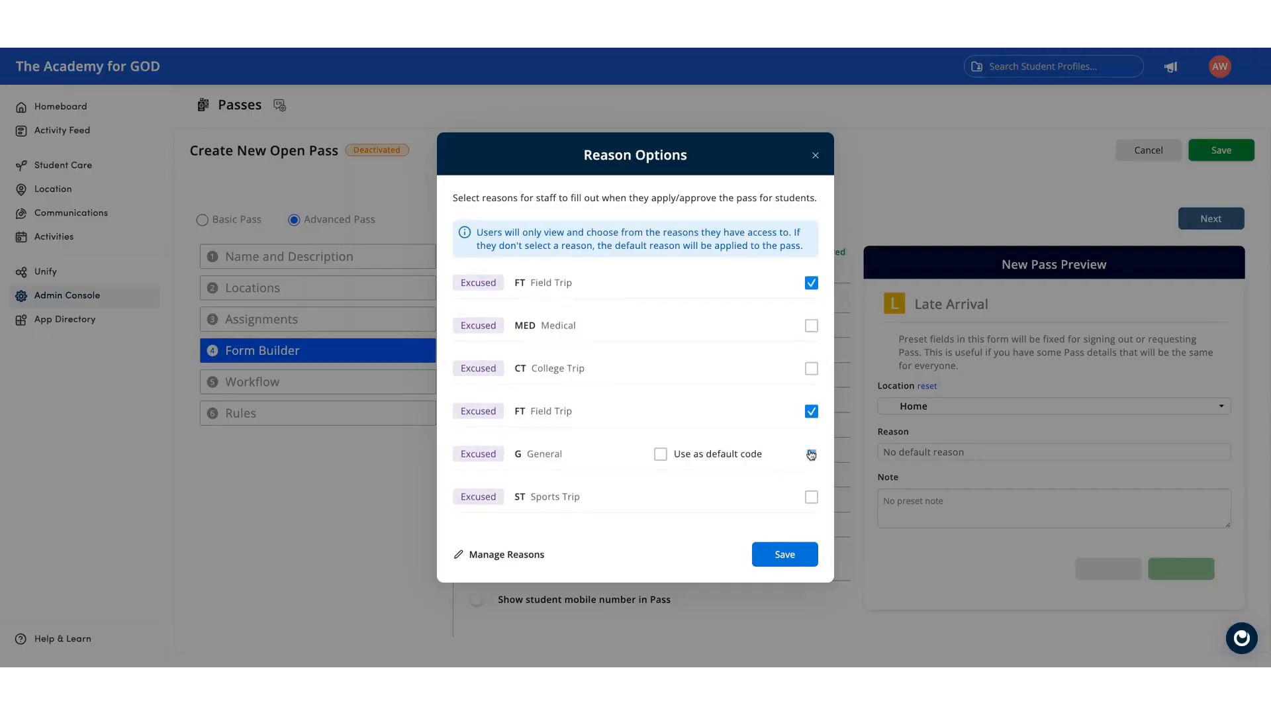
{"action": "left_click", "coordinate": [718, 459]}
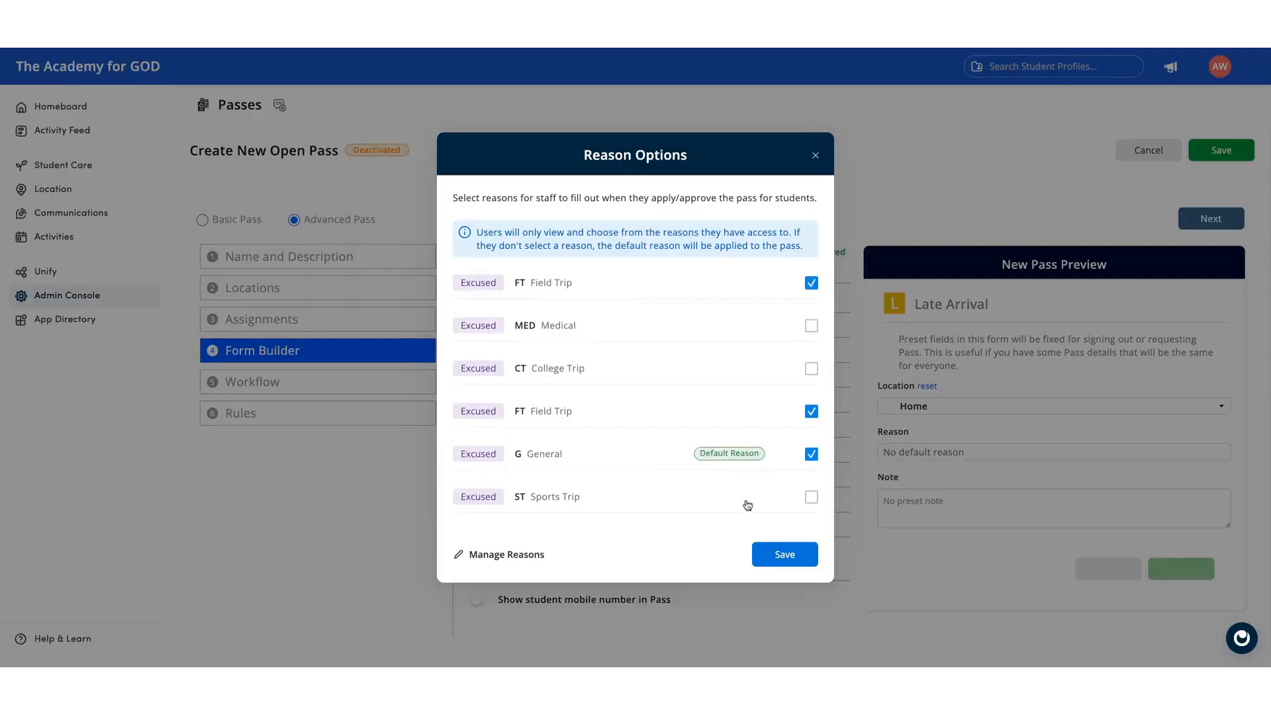
{"action": "left_click", "coordinate": [784, 554]}
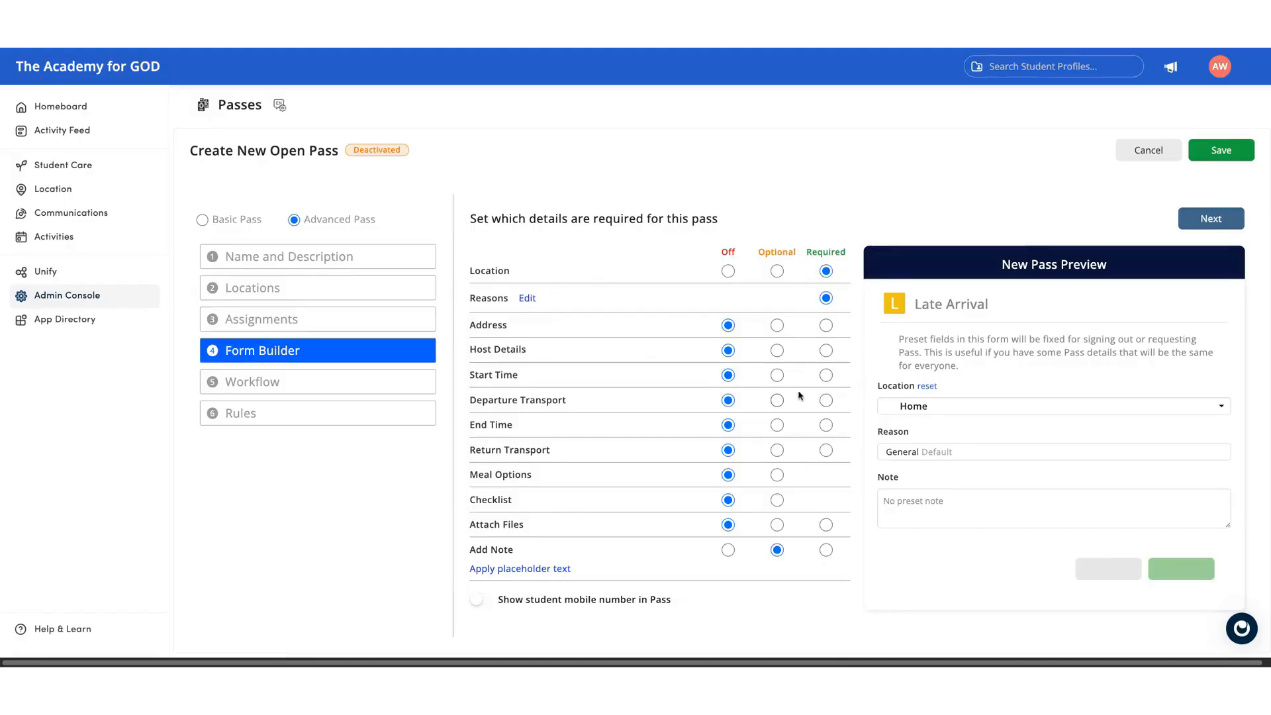
- Make the Start Time and End Time fields required on the pass form
{"action": "left_click", "coordinate": [827, 378]}
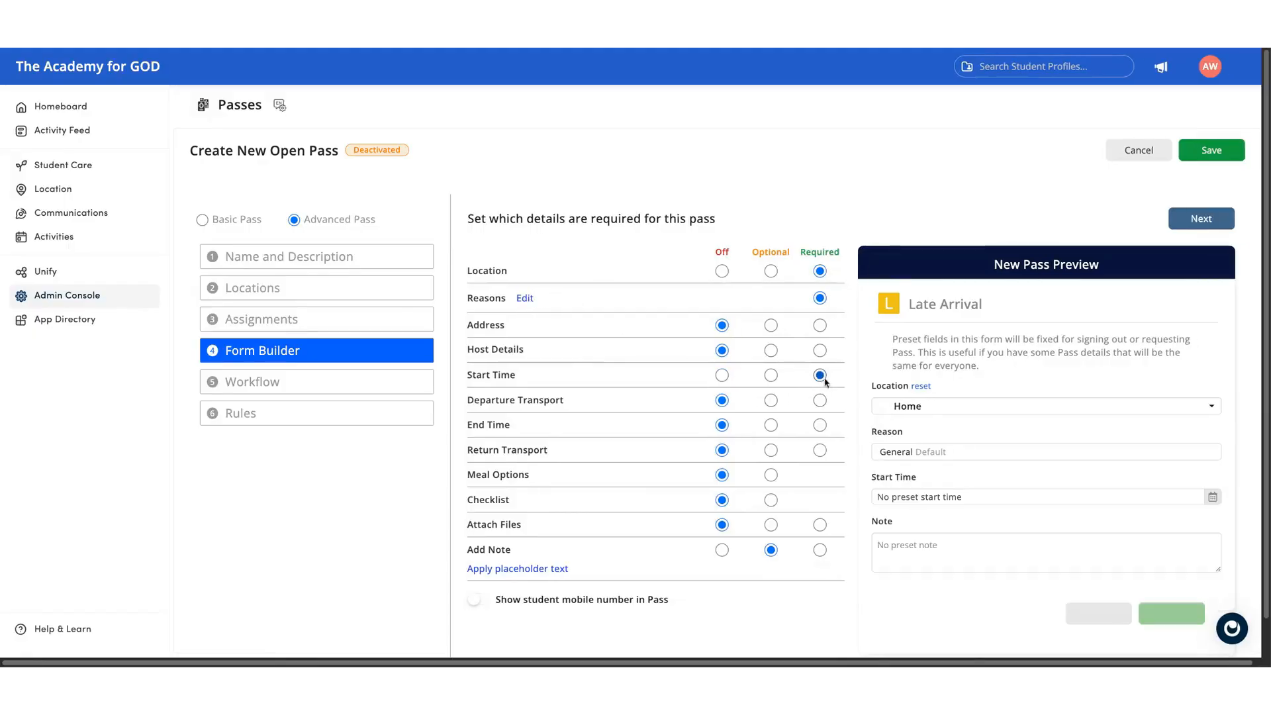
{"action": "left_click", "coordinate": [821, 426]}
{"action": "scroll", "coordinate": [831, 450], "scroll_direction": "down", "scroll_amount": 1}
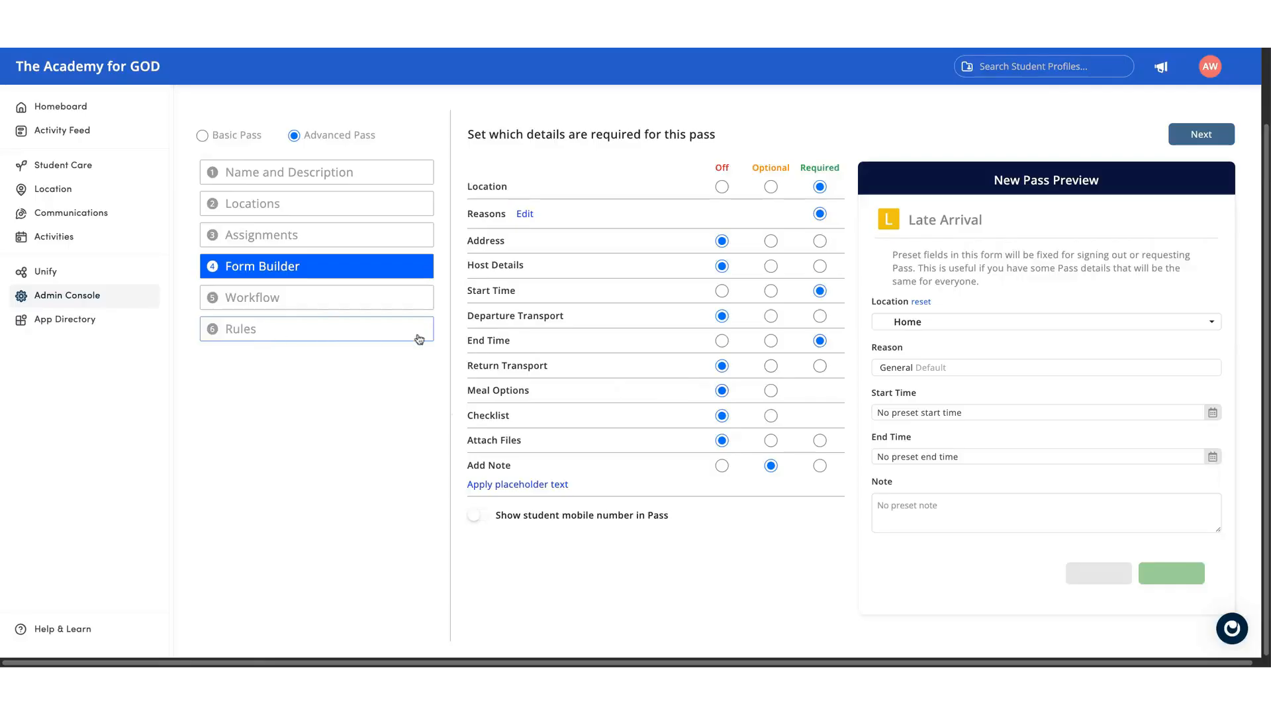
- In the pass workflow, allow requests from Parents or Guardians (Family App users) and through the Secure Parent Link
{"action": "left_click", "coordinate": [391, 299]}
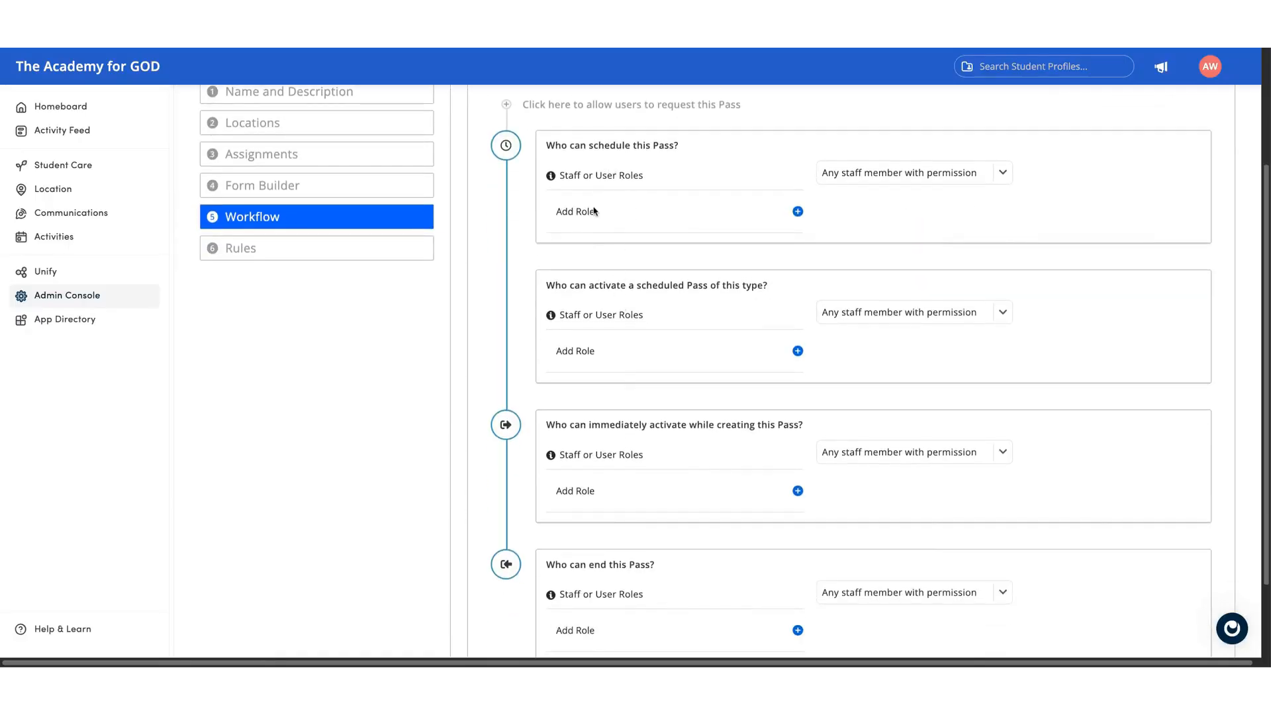
{"action": "scroll", "coordinate": [622, 507], "scroll_direction": "down", "scroll_amount": 2}
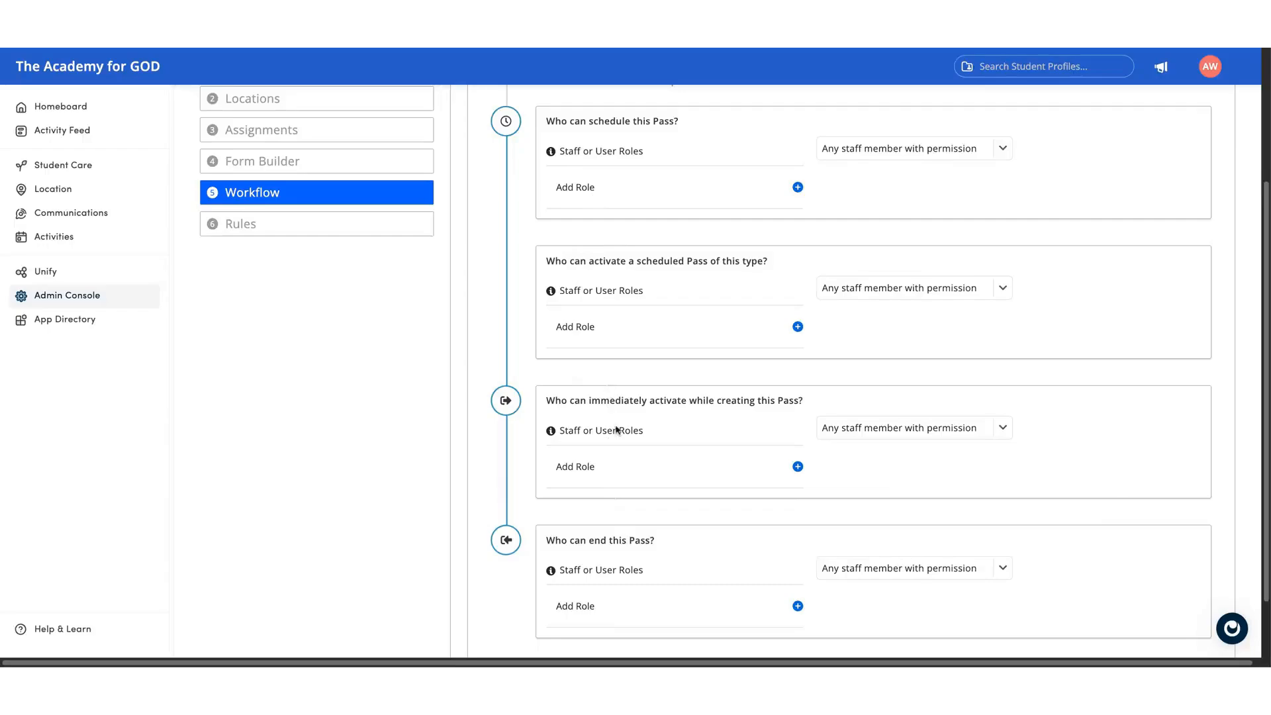
{"action": "scroll", "coordinate": [626, 457], "scroll_direction": "up", "scroll_amount": 2}
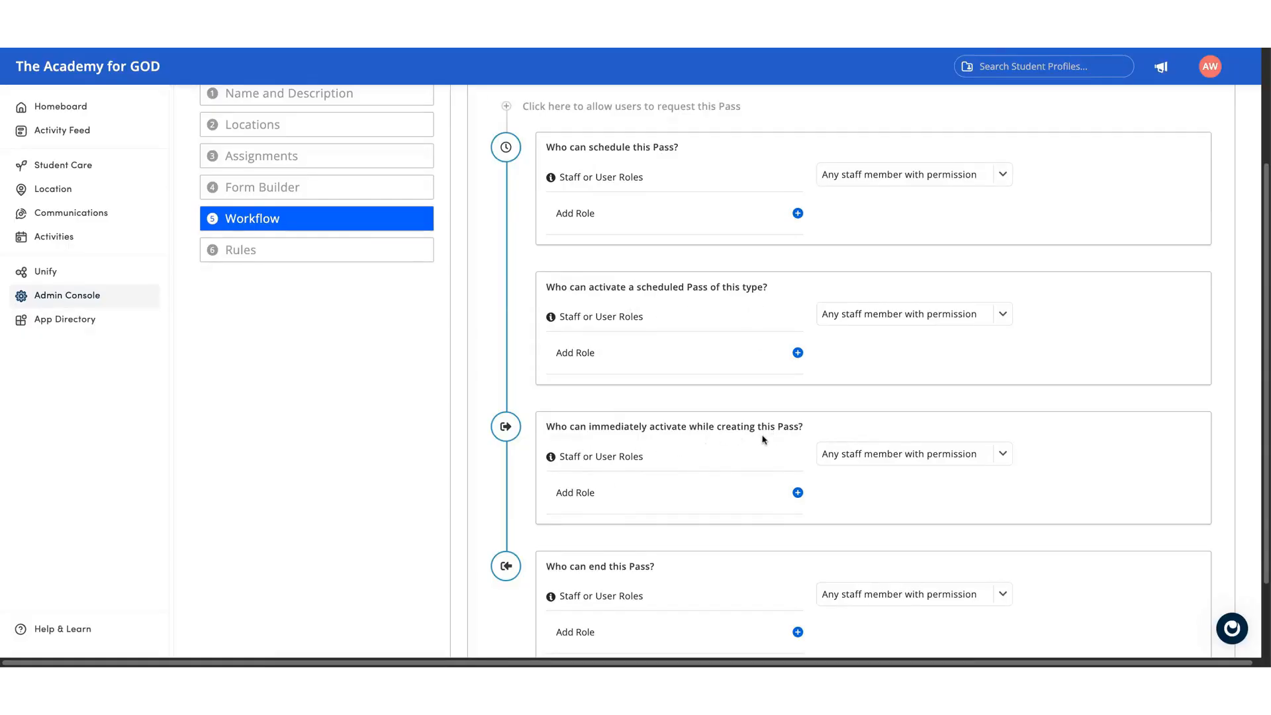
{"action": "scroll", "coordinate": [763, 438], "scroll_direction": "down", "scroll_amount": 3}
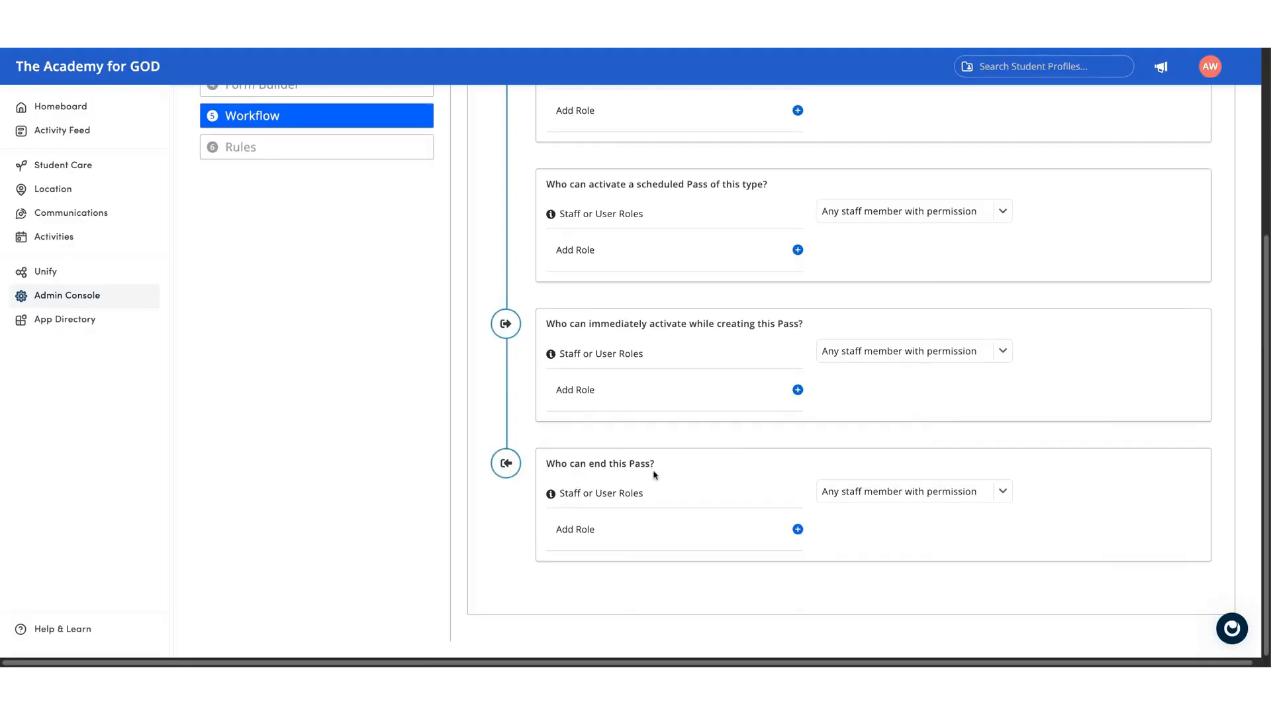
{"action": "scroll", "coordinate": [654, 475], "scroll_direction": "up", "scroll_amount": 1}
{"action": "scroll", "coordinate": [598, 404], "scroll_direction": "up", "scroll_amount": 5}
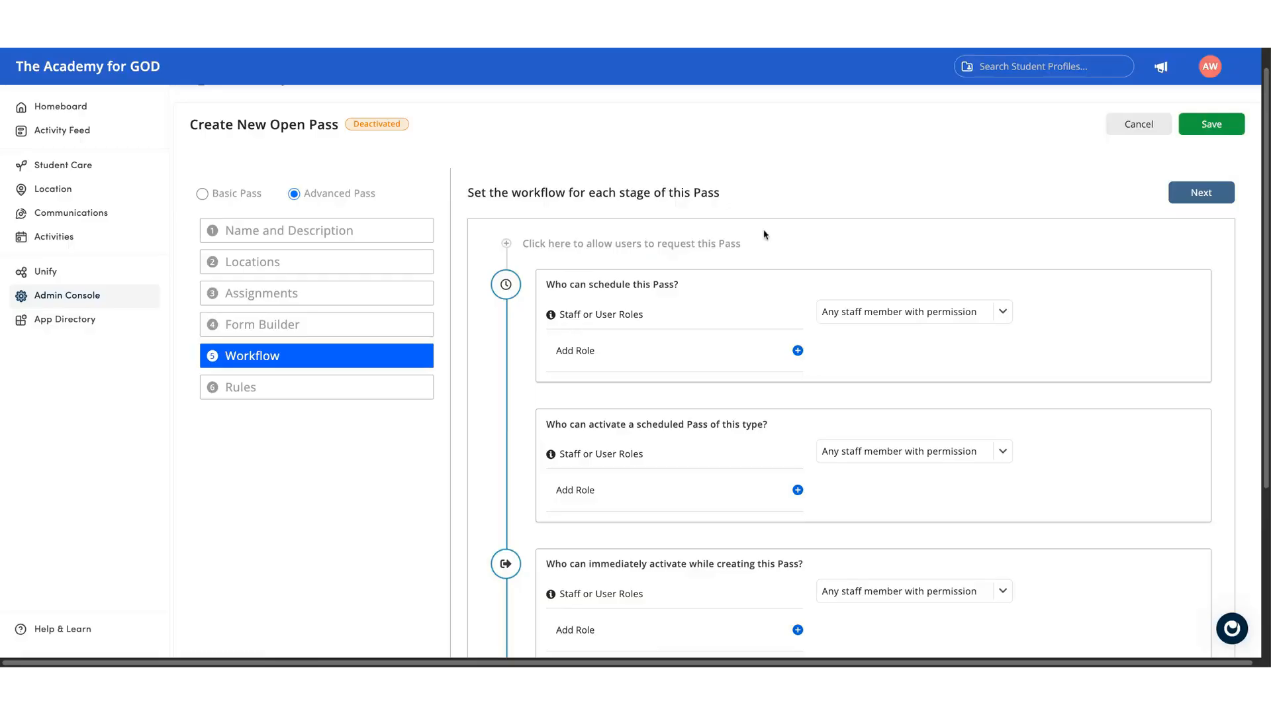
{"action": "left_click", "coordinate": [563, 245]}
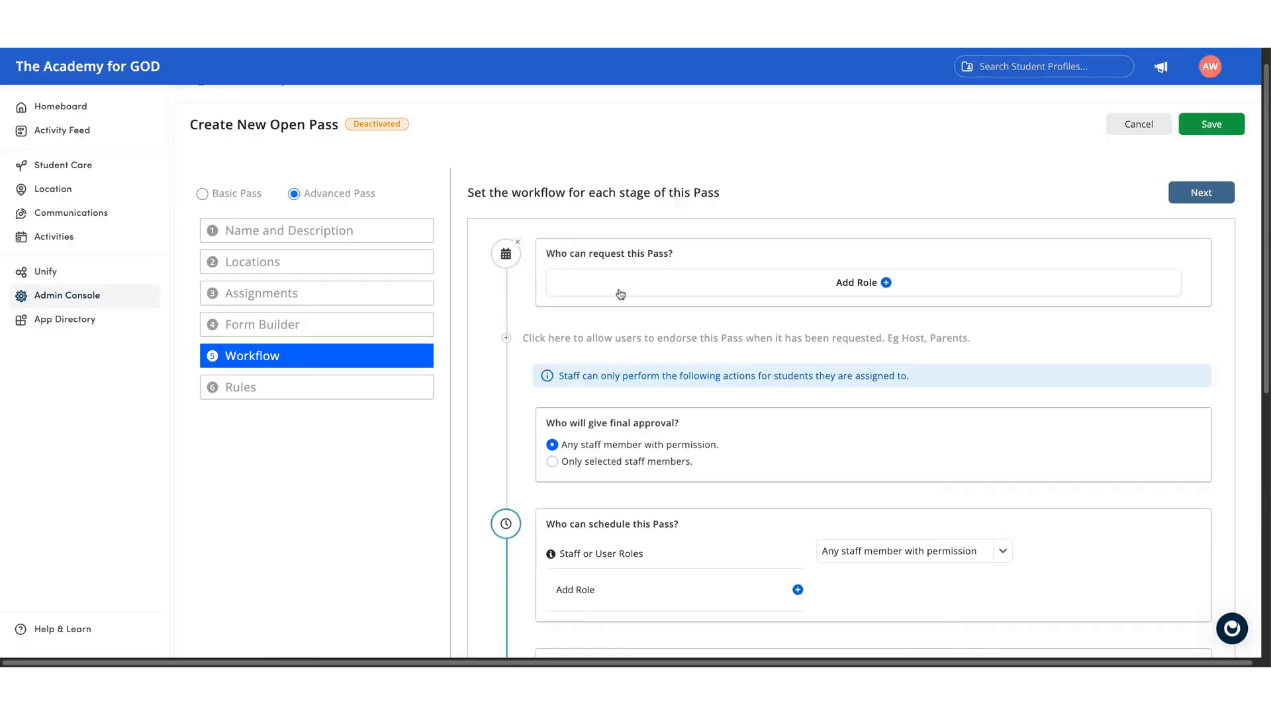
{"action": "left_click", "coordinate": [621, 294]}
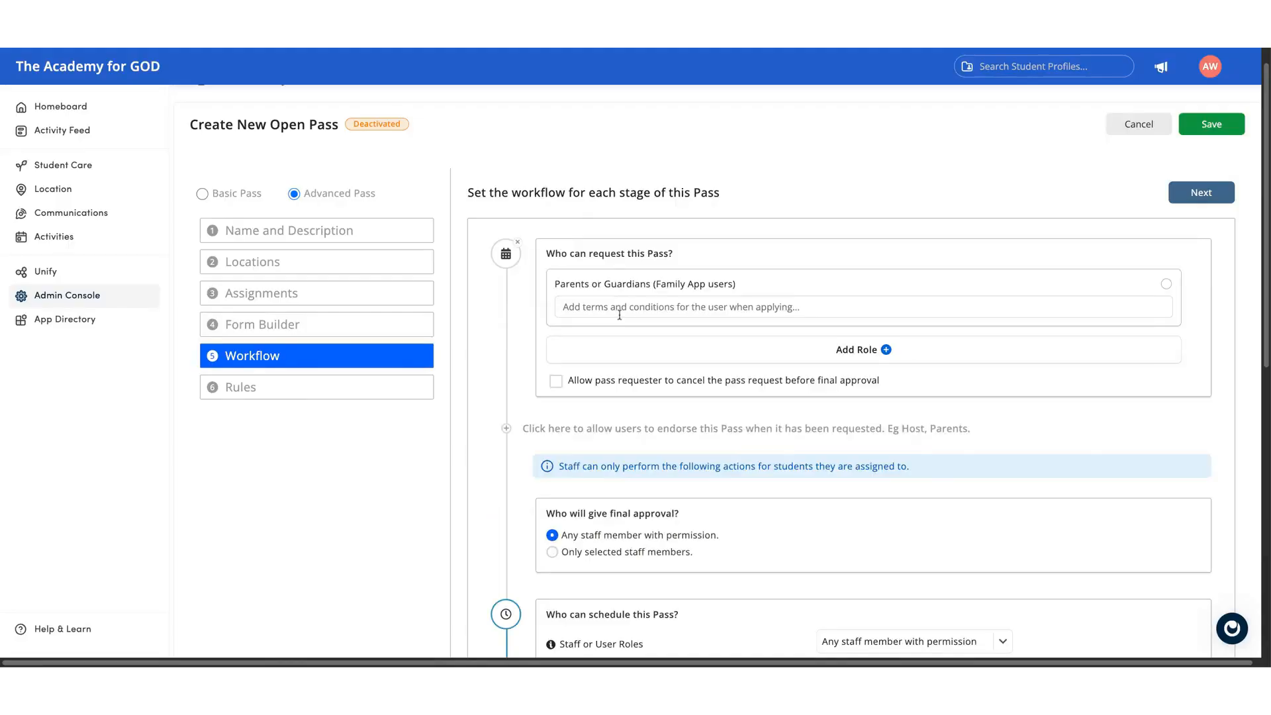
{"action": "left_click", "coordinate": [620, 354]}
{"action": "scroll", "coordinate": [618, 464], "scroll_direction": "down", "scroll_amount": 1}
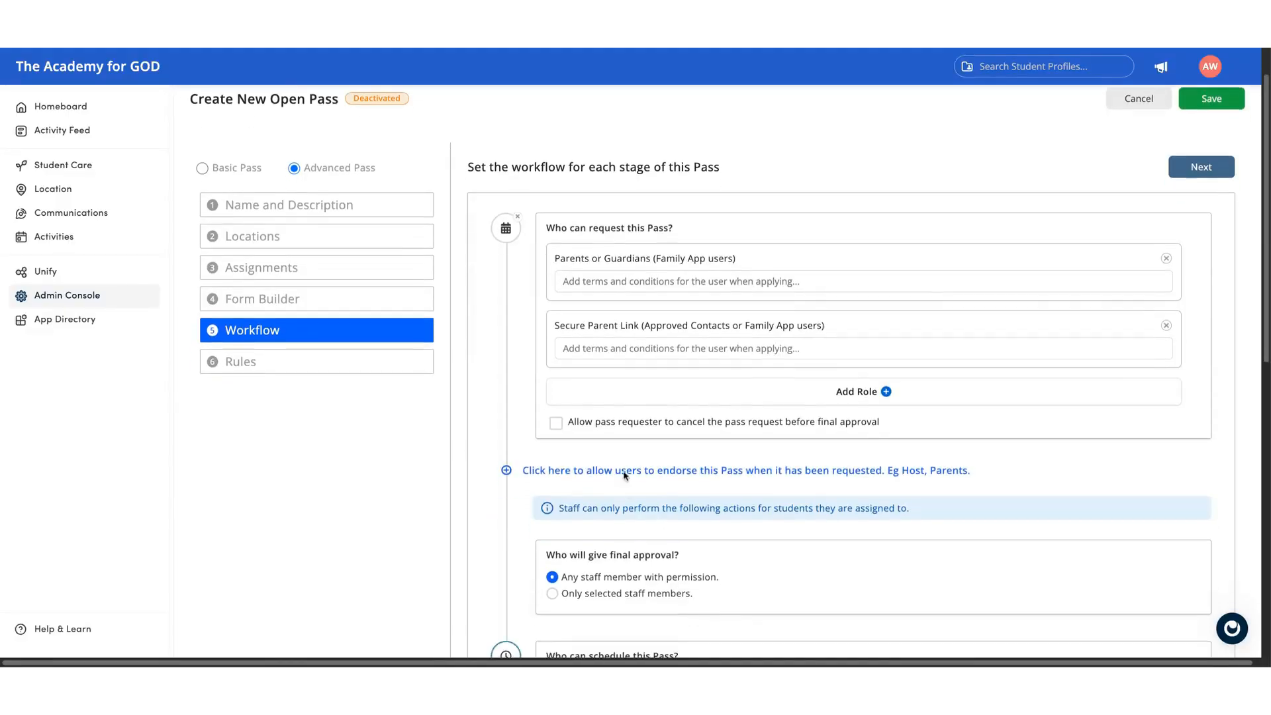
- Restrict final approval of the pass to selected staff members with the Admin Level 1 Role
{"action": "scroll", "coordinate": [627, 472], "scroll_direction": "down", "scroll_amount": 3}
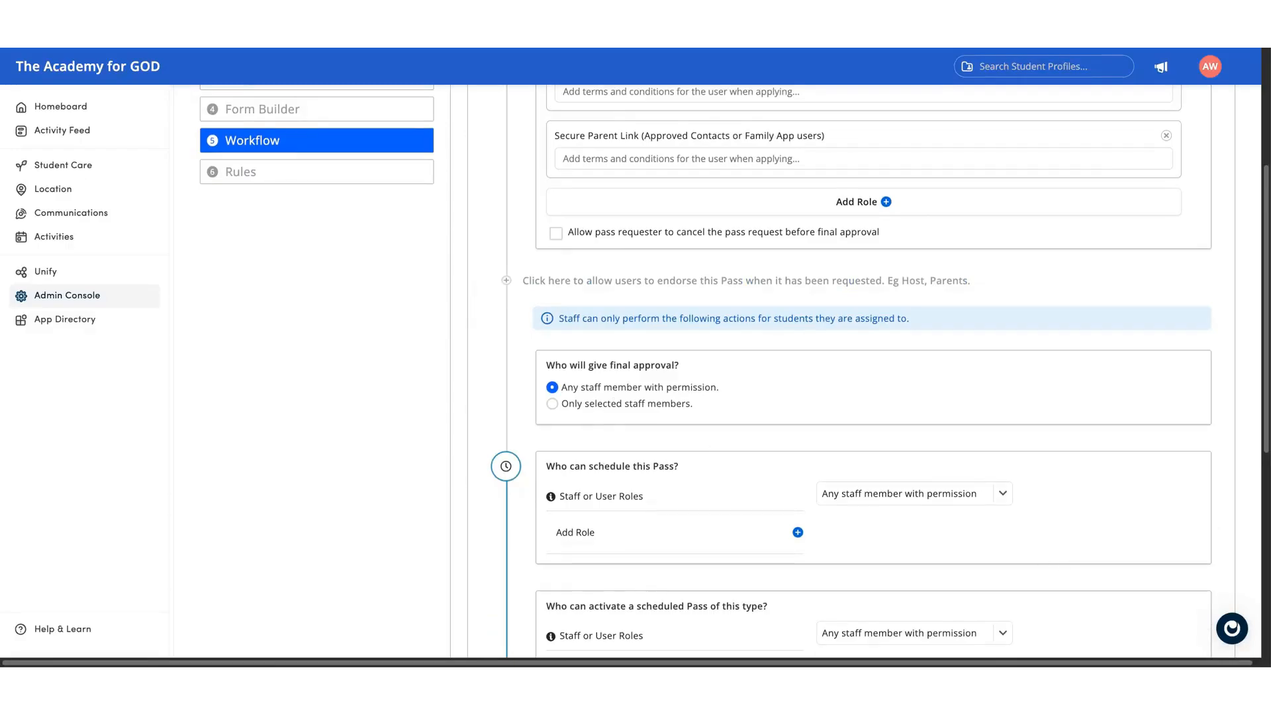
{"action": "left_click", "coordinate": [682, 405]}
{"action": "left_click", "coordinate": [873, 427]}
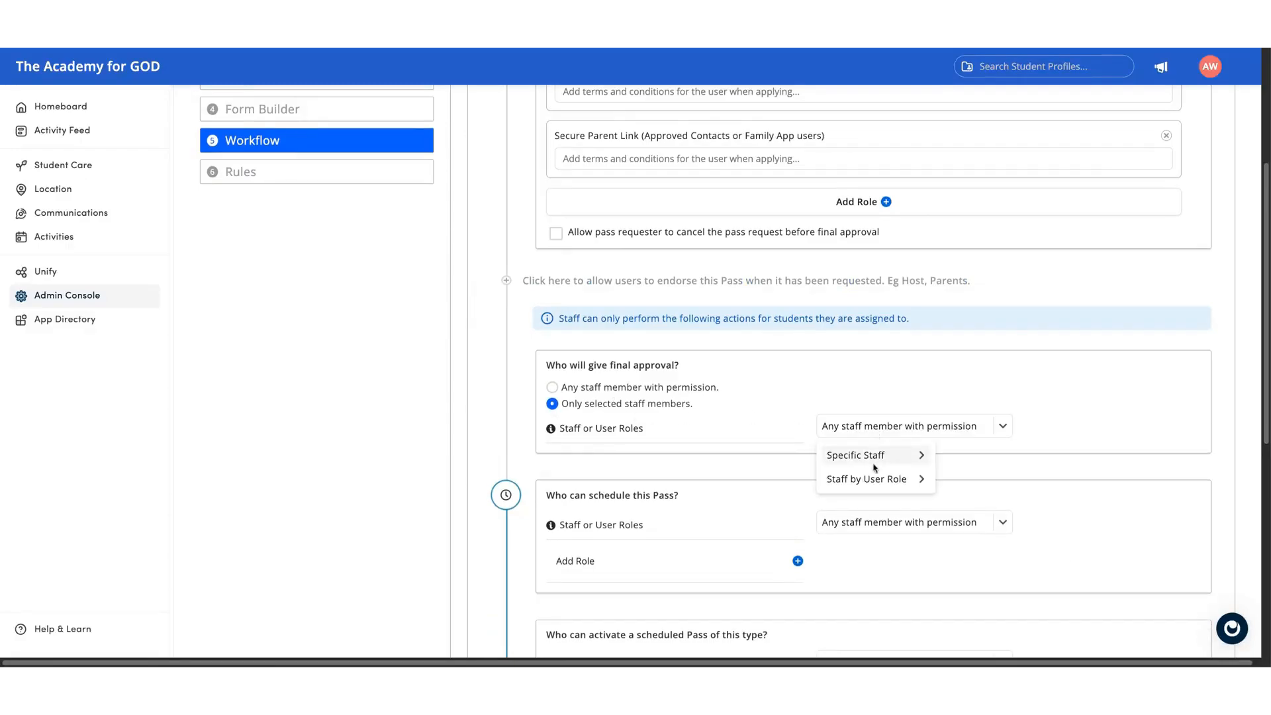
{"action": "left_click", "coordinate": [878, 485]}
{"action": "left_click", "coordinate": [985, 537]}
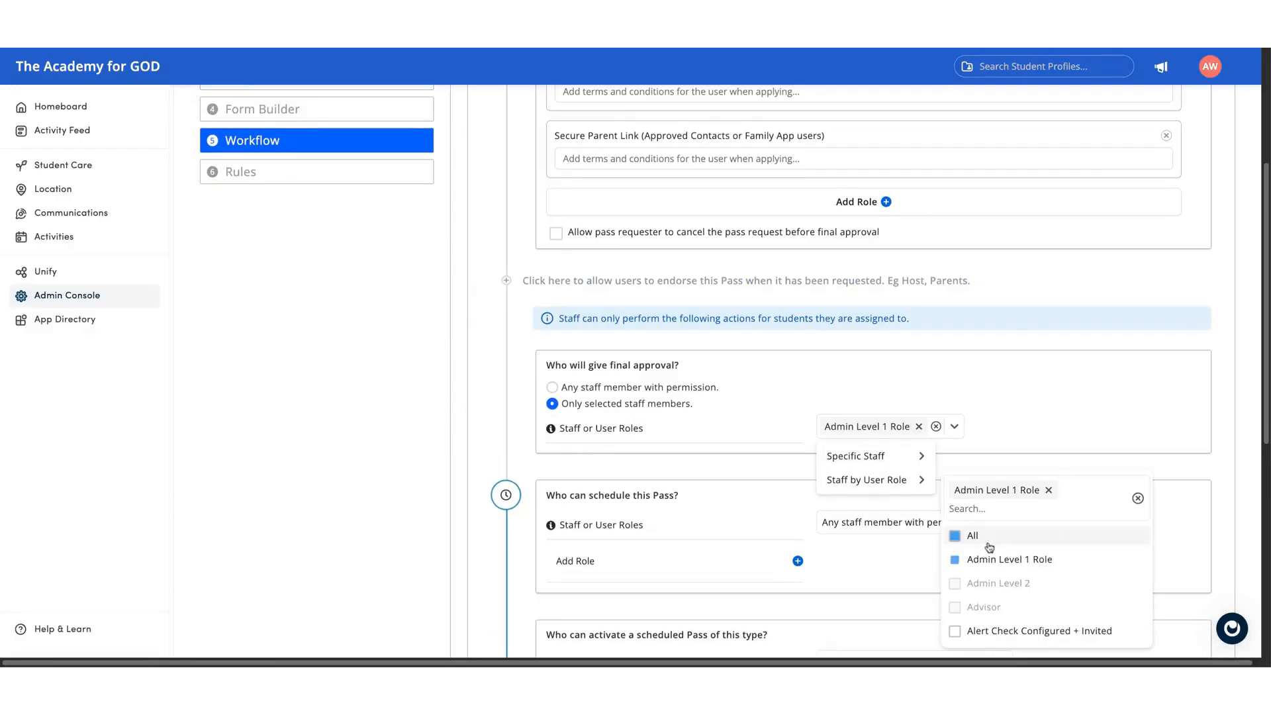
{"action": "scroll", "coordinate": [940, 469], "scroll_direction": "down", "scroll_amount": 1}
{"action": "scroll", "coordinate": [941, 469], "scroll_direction": "down", "scroll_amount": 3}
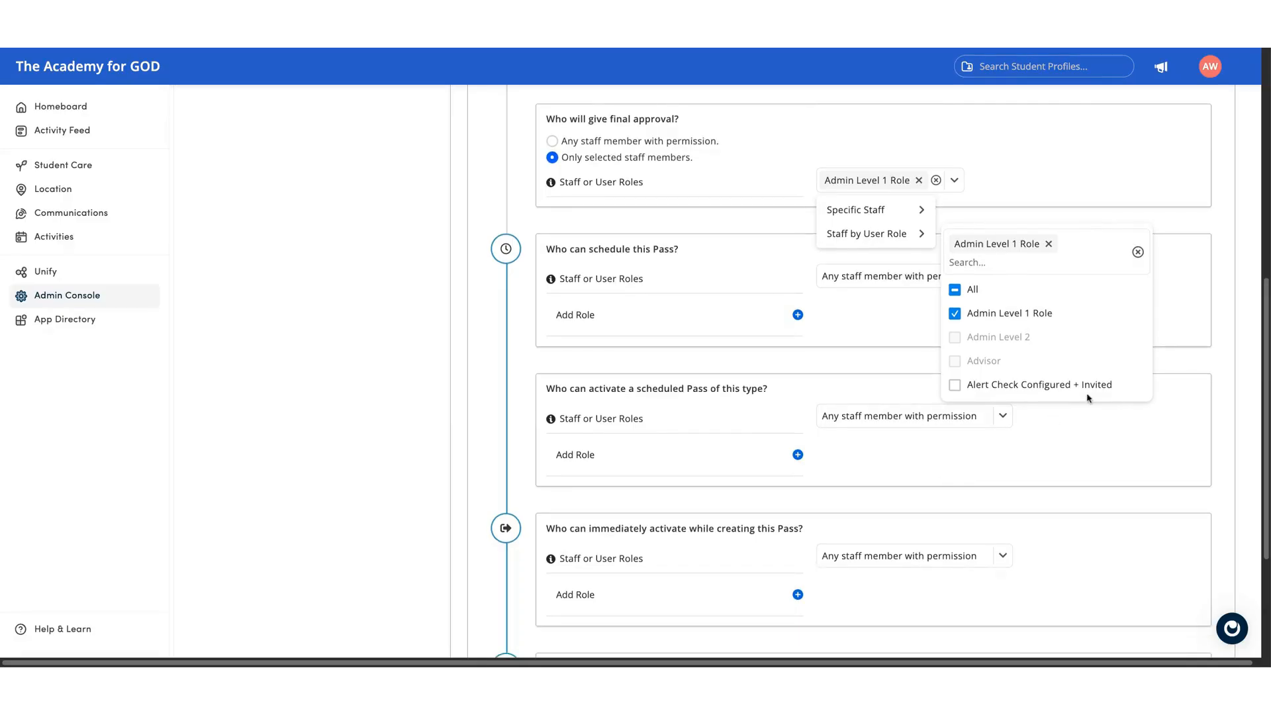
{"action": "left_click", "coordinate": [1192, 221]}
- Add Kiosk/Checkpoint (iOS App) and Students (Student App) as roles that can end the pass
{"action": "scroll", "coordinate": [952, 283], "scroll_direction": "up", "scroll_amount": 2}
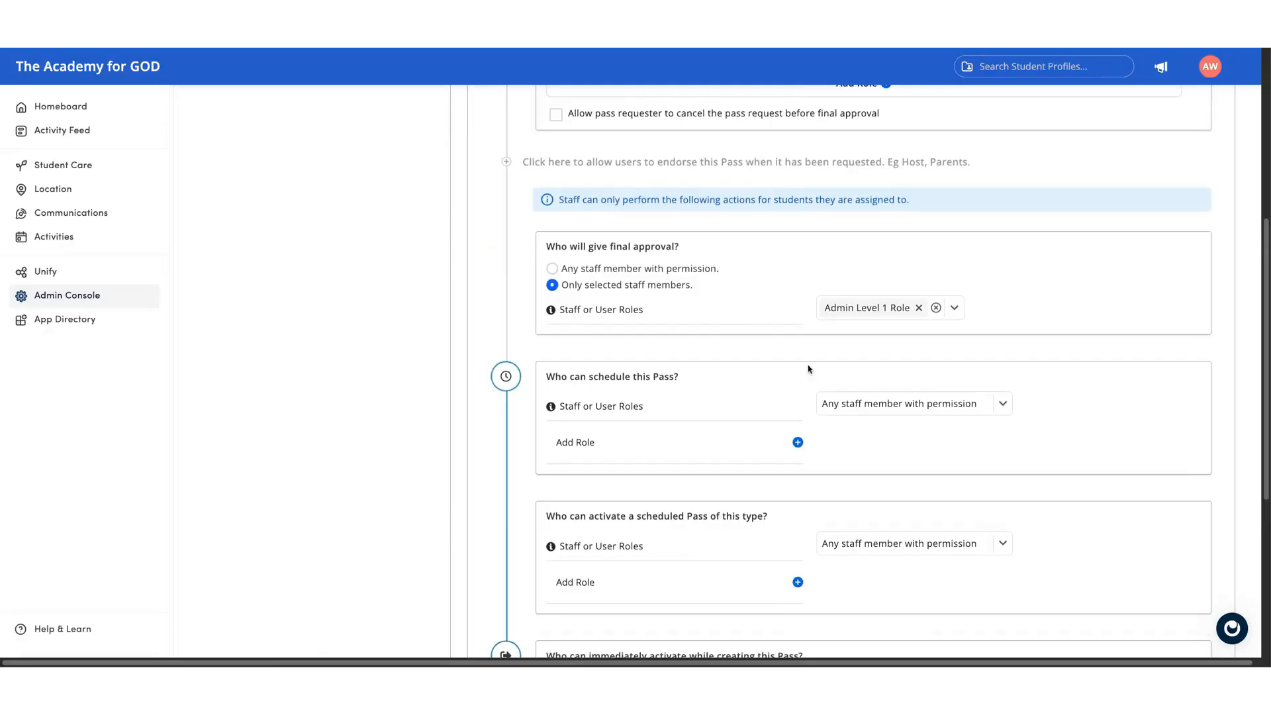
{"action": "scroll", "coordinate": [630, 361], "scroll_direction": "up", "scroll_amount": 3}
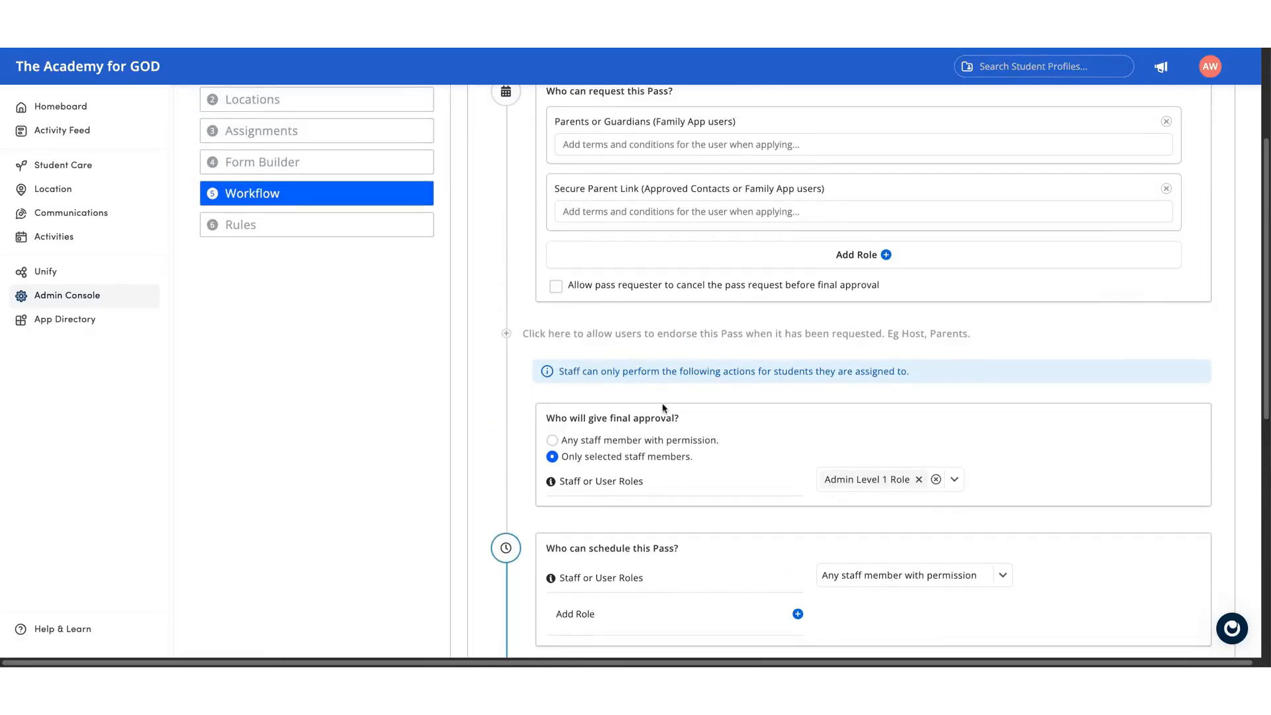
{"action": "scroll", "coordinate": [695, 490], "scroll_direction": "down", "scroll_amount": 1}
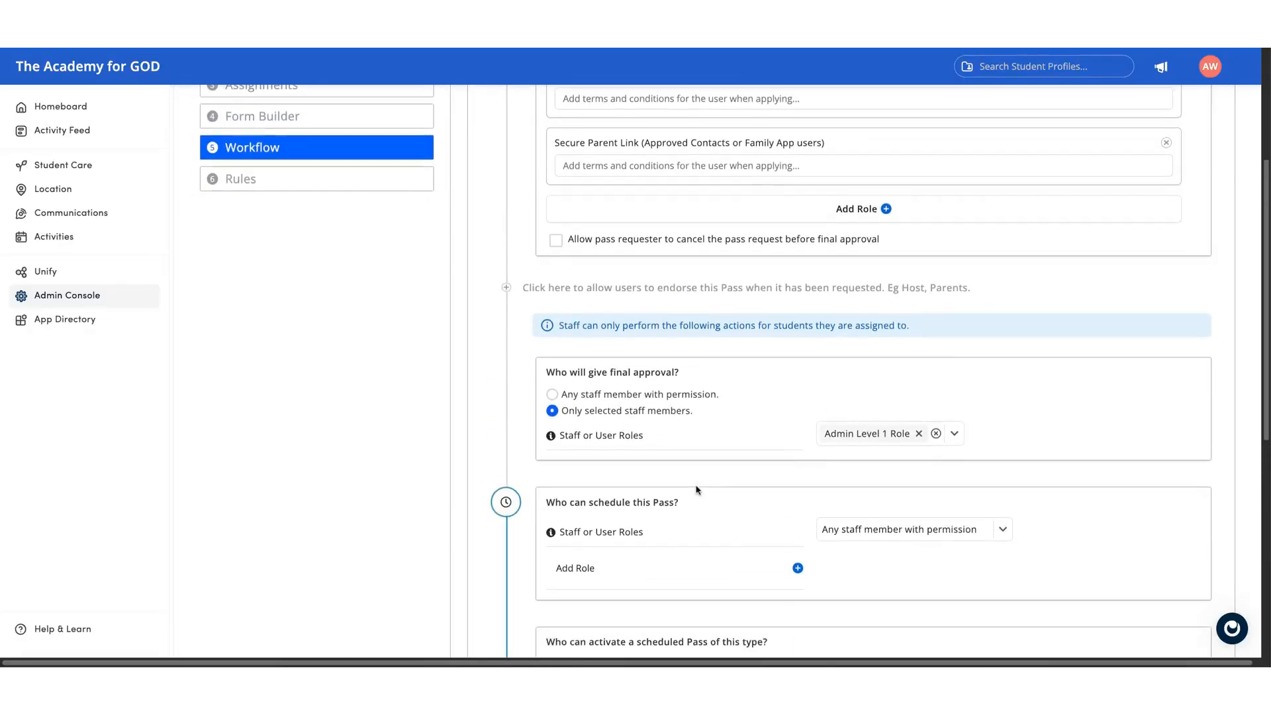
{"action": "scroll", "coordinate": [696, 490], "scroll_direction": "down", "scroll_amount": 2}
{"action": "scroll", "coordinate": [609, 490], "scroll_direction": "up", "scroll_amount": 5}
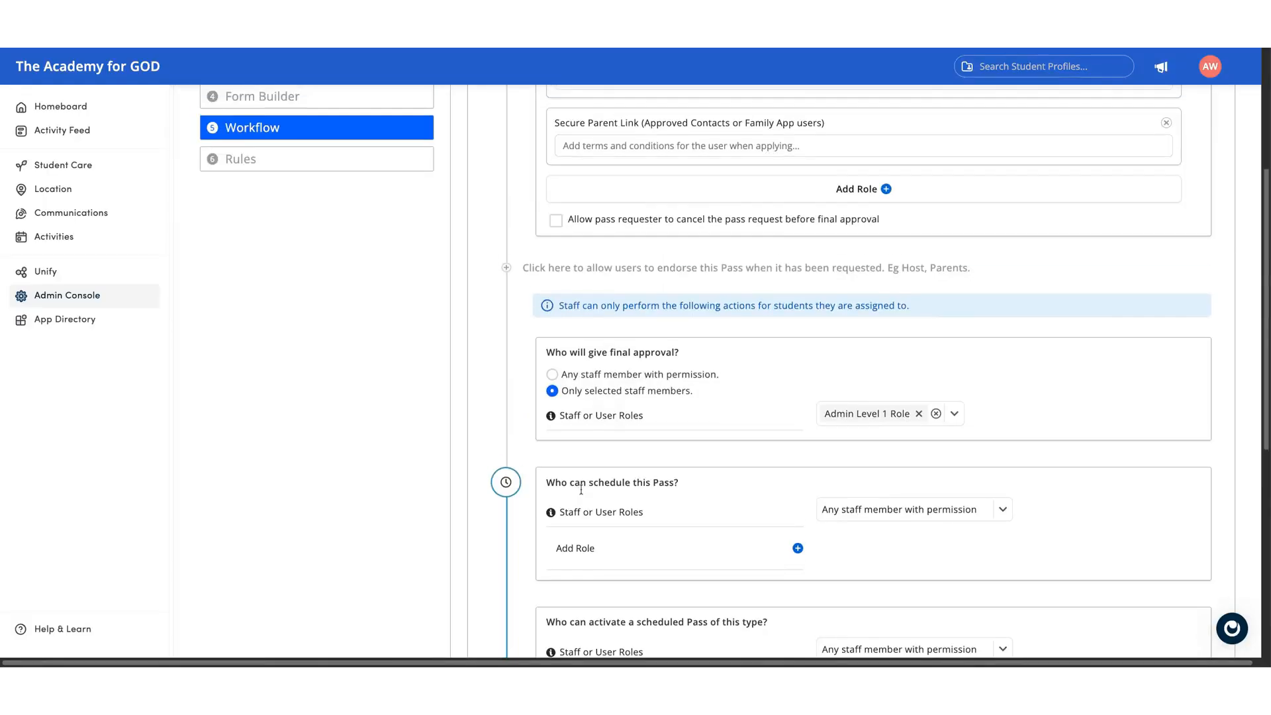
{"action": "scroll", "coordinate": [556, 467], "scroll_direction": "down", "scroll_amount": 6}
{"action": "scroll", "coordinate": [570, 467], "scroll_direction": "down", "scroll_amount": 6}
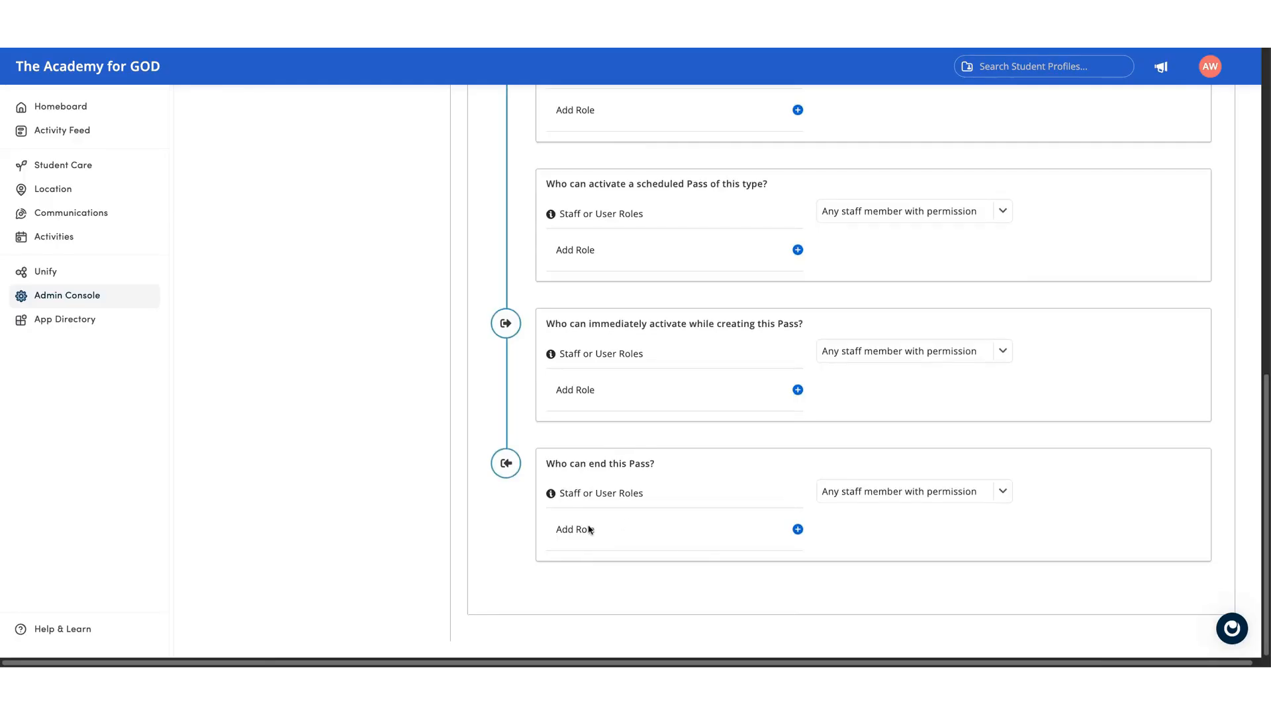
{"action": "left_click", "coordinate": [590, 530]}
{"action": "scroll", "coordinate": [792, 549], "scroll_direction": "down", "scroll_amount": 1}
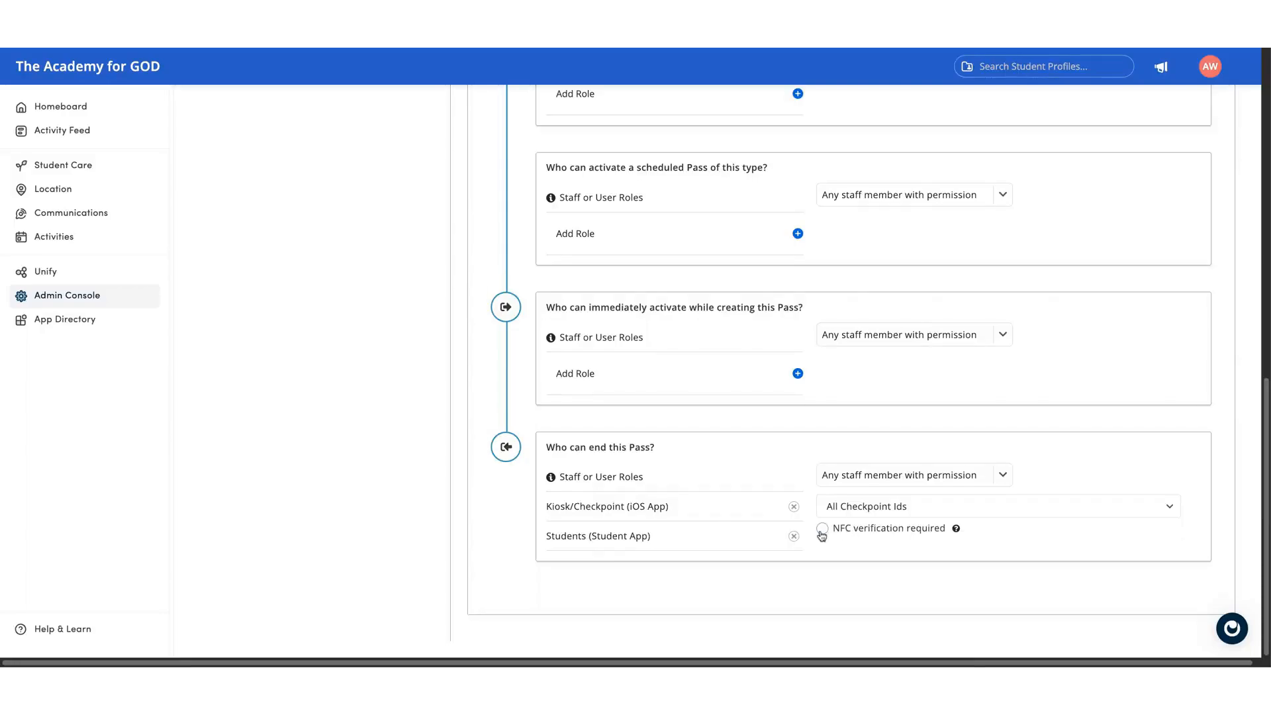
- Require NFC verification for students ending the pass, with 1-1 in Adams Dorm as the location that can end it
{"action": "left_click", "coordinate": [845, 529]}
{"action": "left_click", "coordinate": [854, 553]}
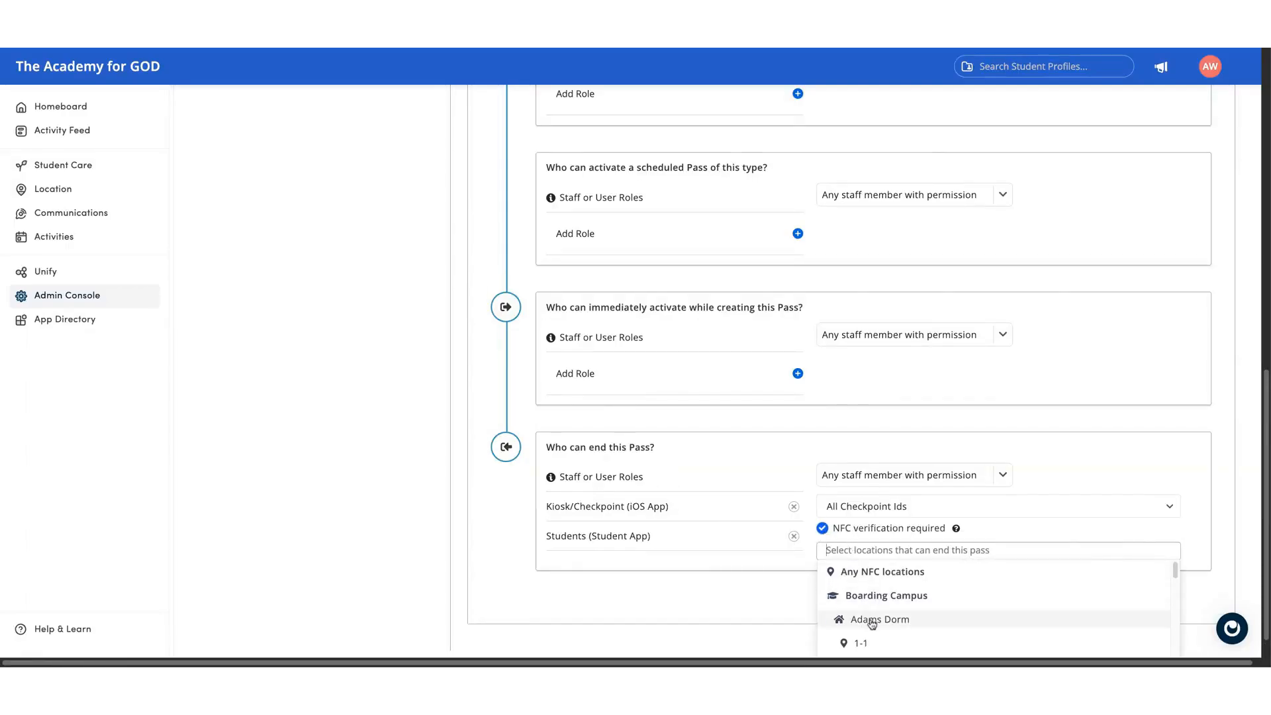
{"action": "left_click", "coordinate": [861, 643]}
- Limit the kiosks that can end the pass to the specific checkpoint Green House under Dorms
{"action": "left_click", "coordinate": [887, 516]}
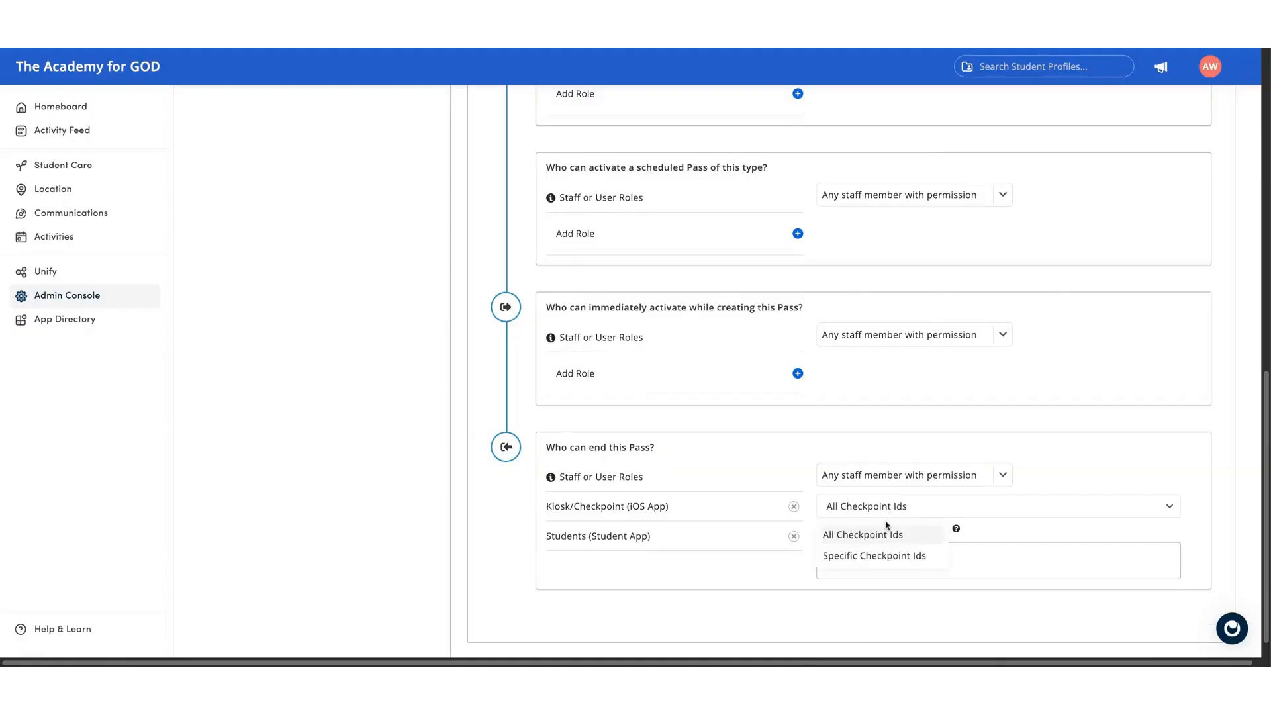
{"action": "left_click", "coordinate": [886, 556]}
{"action": "scroll", "coordinate": [703, 620], "scroll_direction": "down", "scroll_amount": 3}
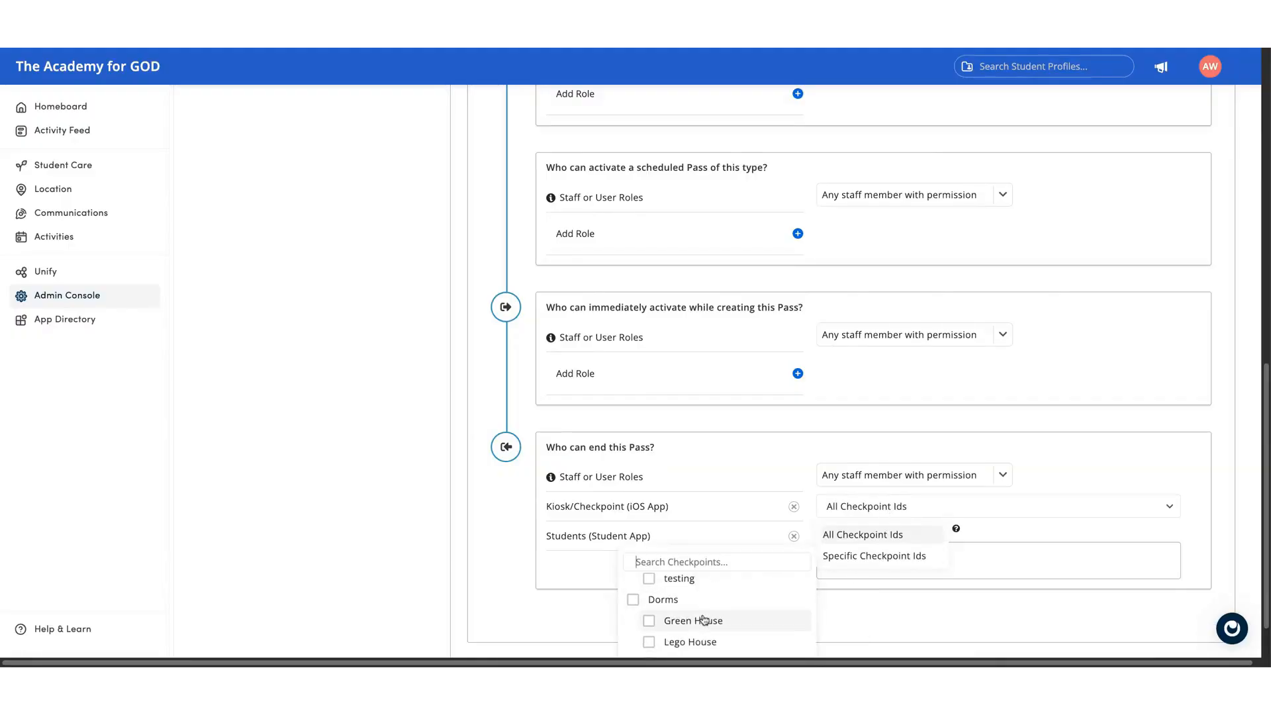
{"action": "left_click", "coordinate": [702, 620]}
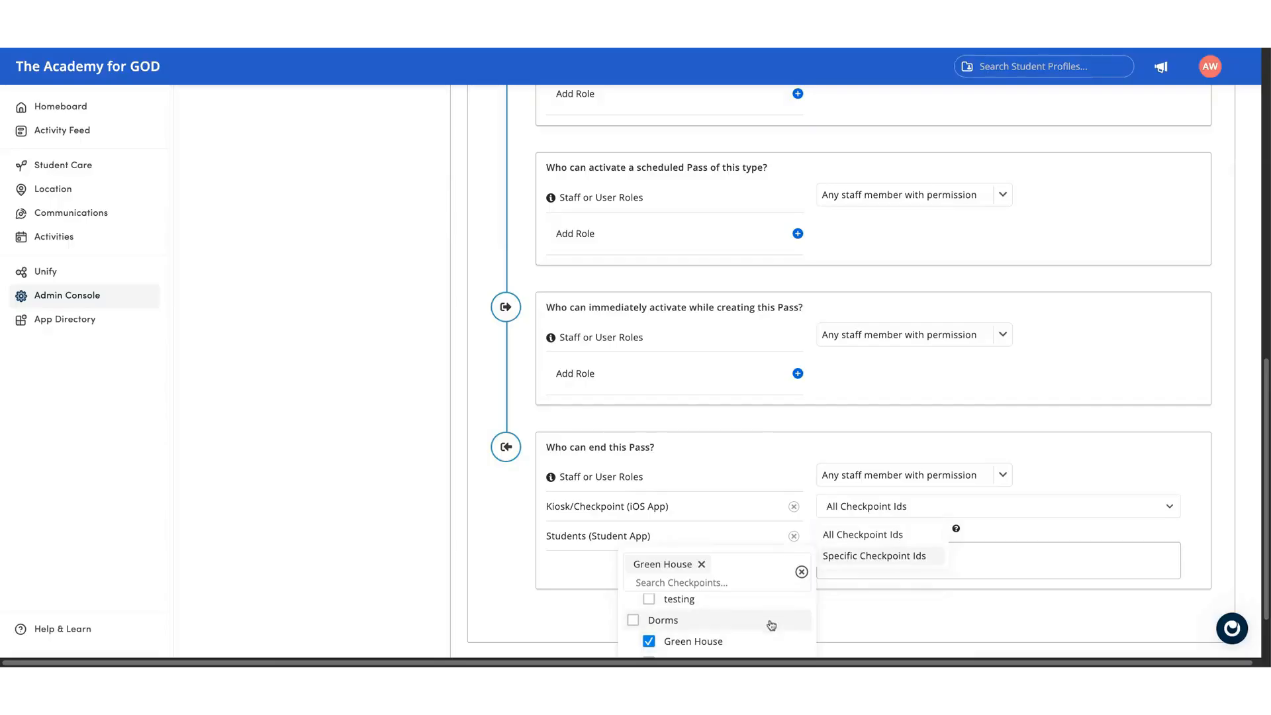
{"action": "scroll", "coordinate": [746, 431], "scroll_direction": "down", "scroll_amount": 2}
{"action": "left_click", "coordinate": [797, 646]}
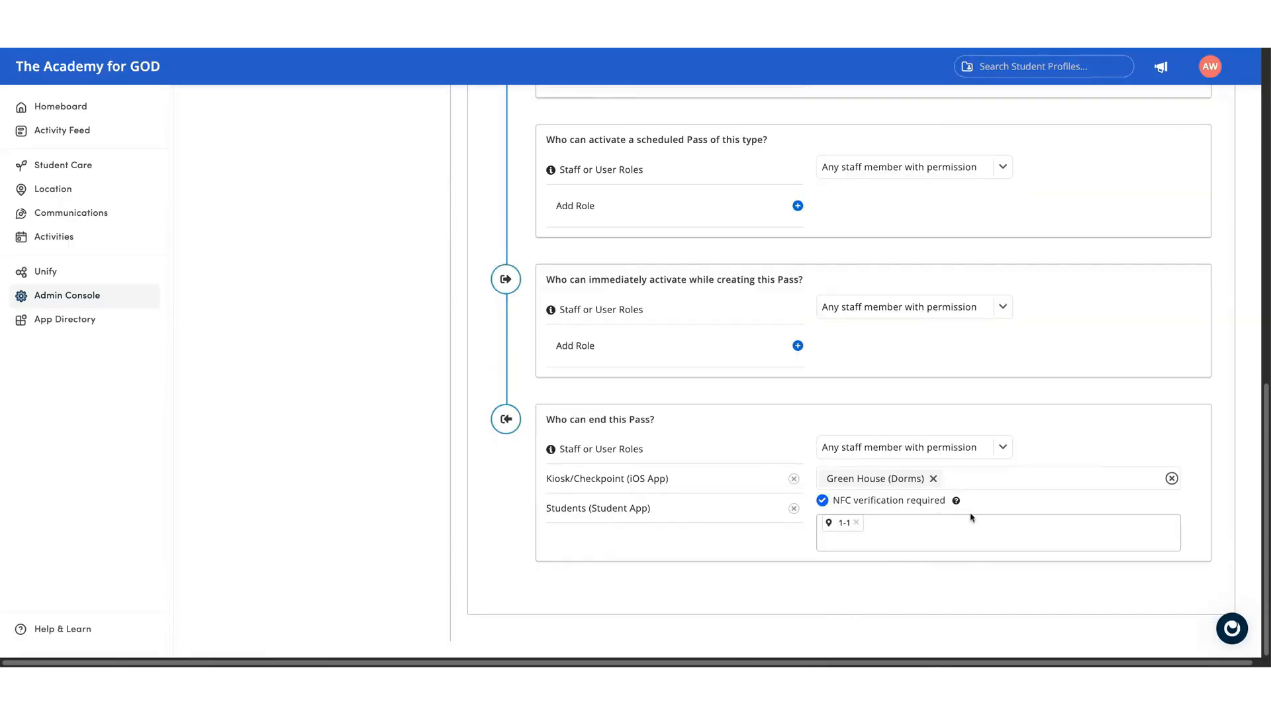
- Add Kiosk/Checkpoint (iOS App) and Students (Student App) as roles that can activate a scheduled pass of this type
{"action": "mouse_move", "coordinate": [957, 501]}
{"action": "scroll", "coordinate": [846, 356], "scroll_direction": "up", "scroll_amount": 15}
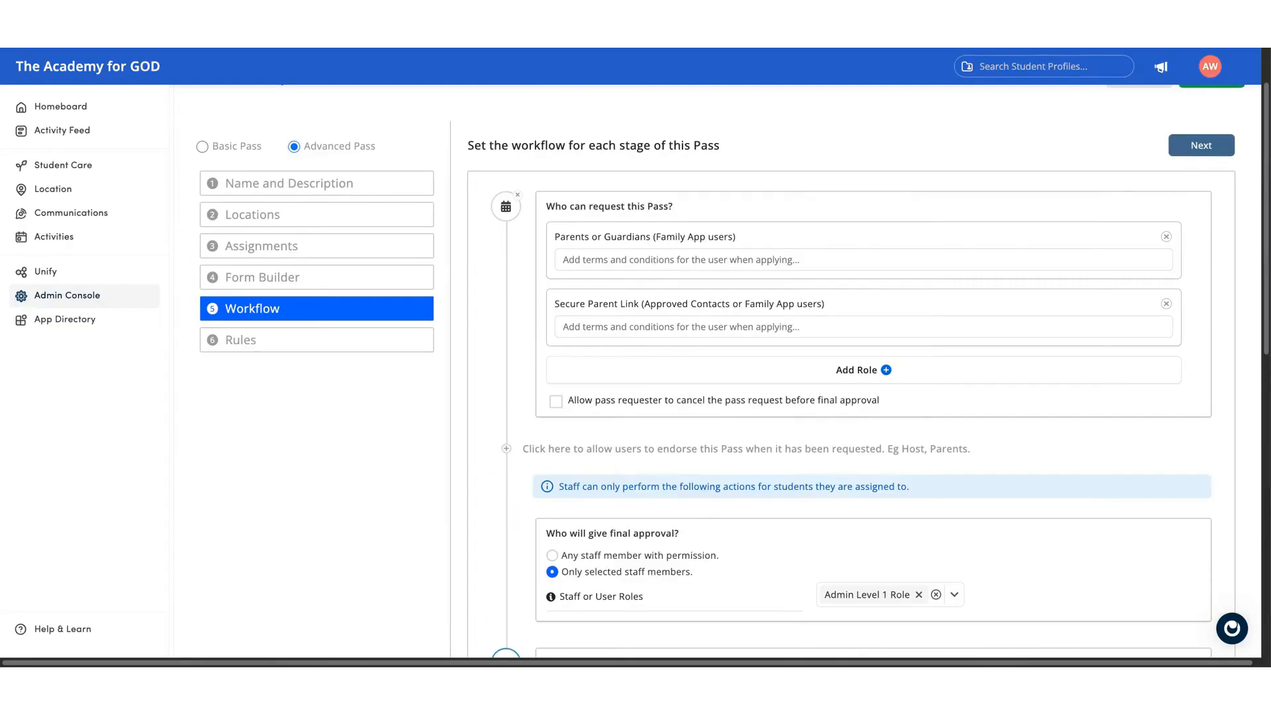
{"action": "scroll", "coordinate": [846, 355], "scroll_direction": "down", "scroll_amount": 8}
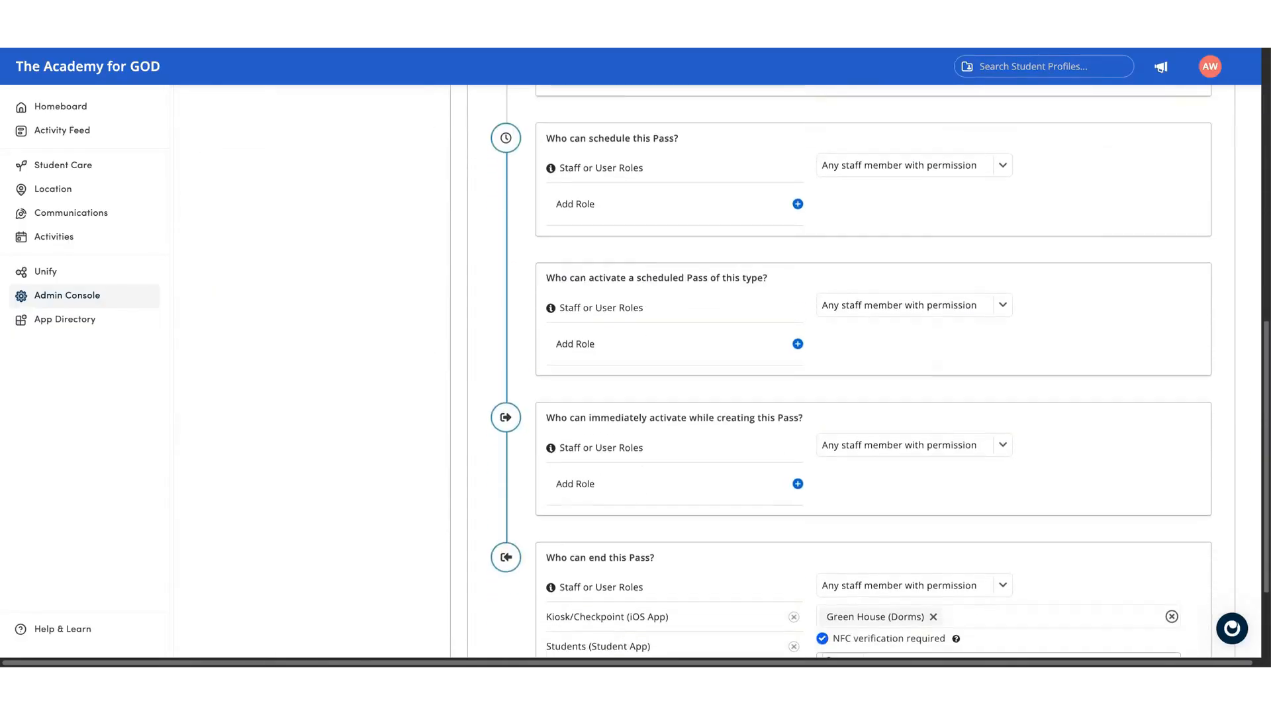
{"action": "scroll", "coordinate": [846, 356], "scroll_direction": "down", "scroll_amount": 1}
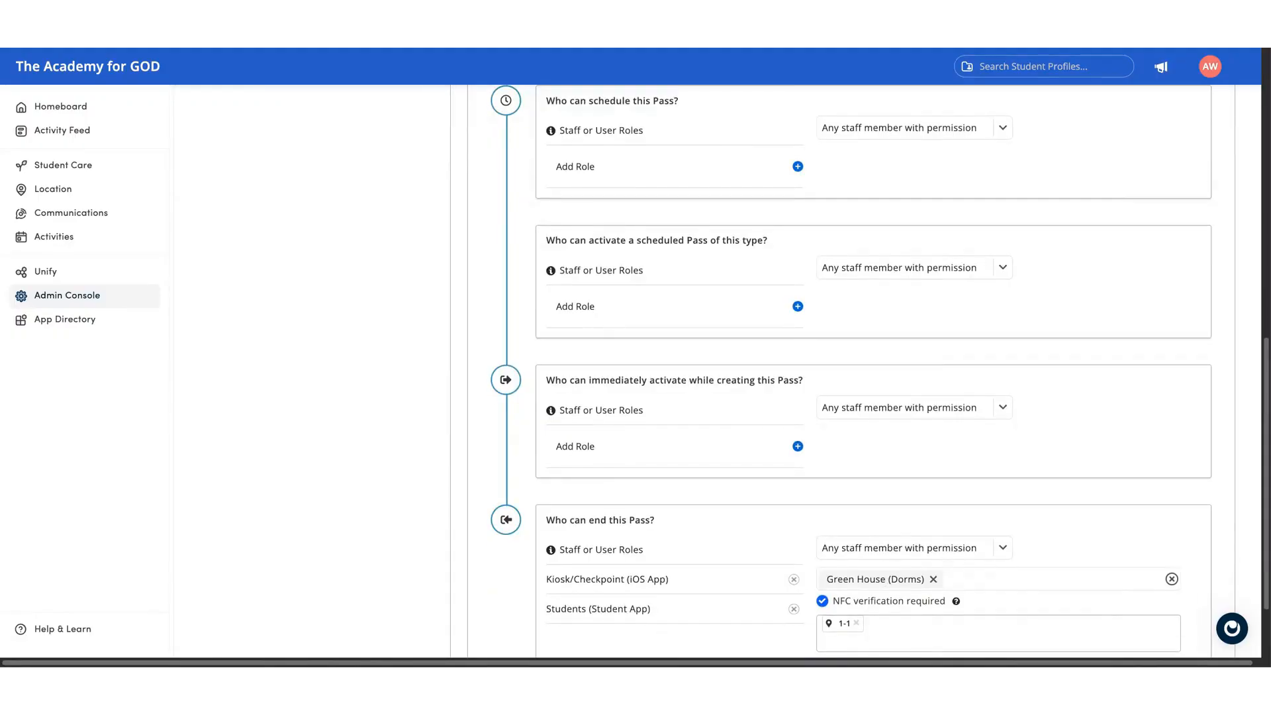
{"action": "left_click", "coordinate": [600, 306]}
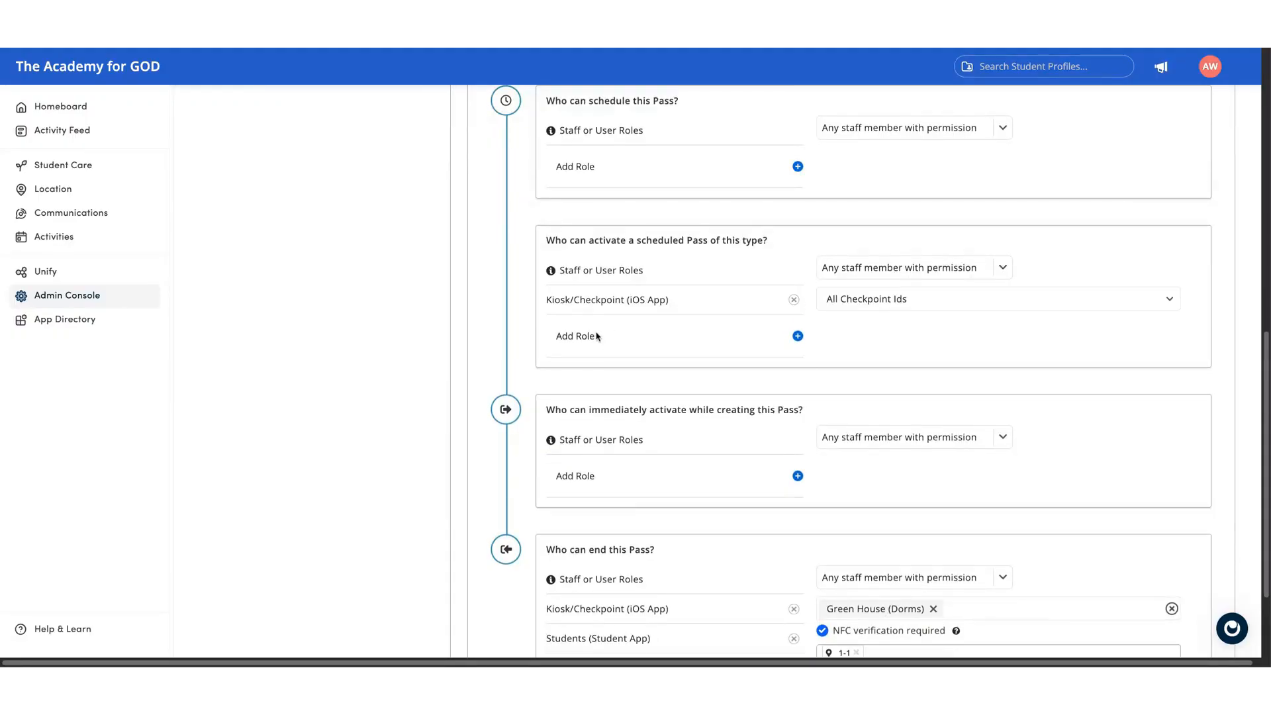
{"action": "left_click", "coordinate": [597, 337]}
- Require NFC verification for students activating a scheduled pass, with Chem Lab as the allowed location
{"action": "left_click", "coordinate": [822, 322]}
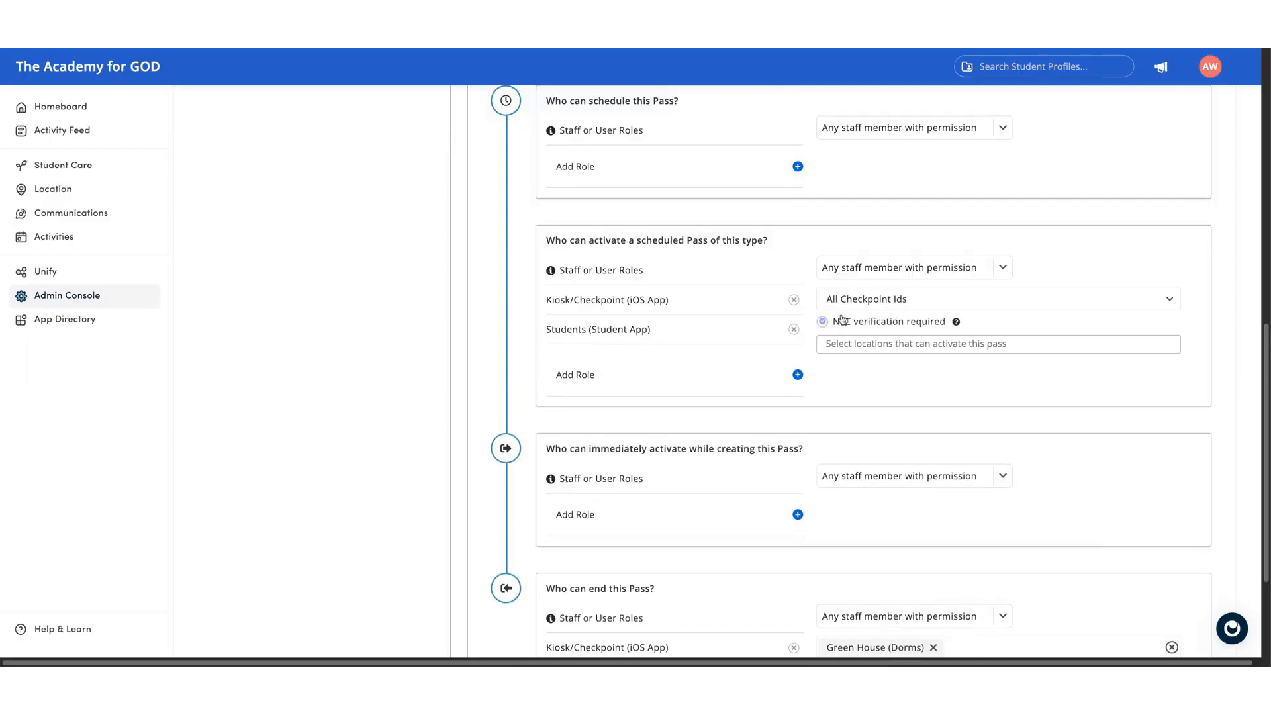
{"action": "left_click", "coordinate": [873, 345]}
{"action": "scroll", "coordinate": [878, 424], "scroll_direction": "down", "scroll_amount": 10}
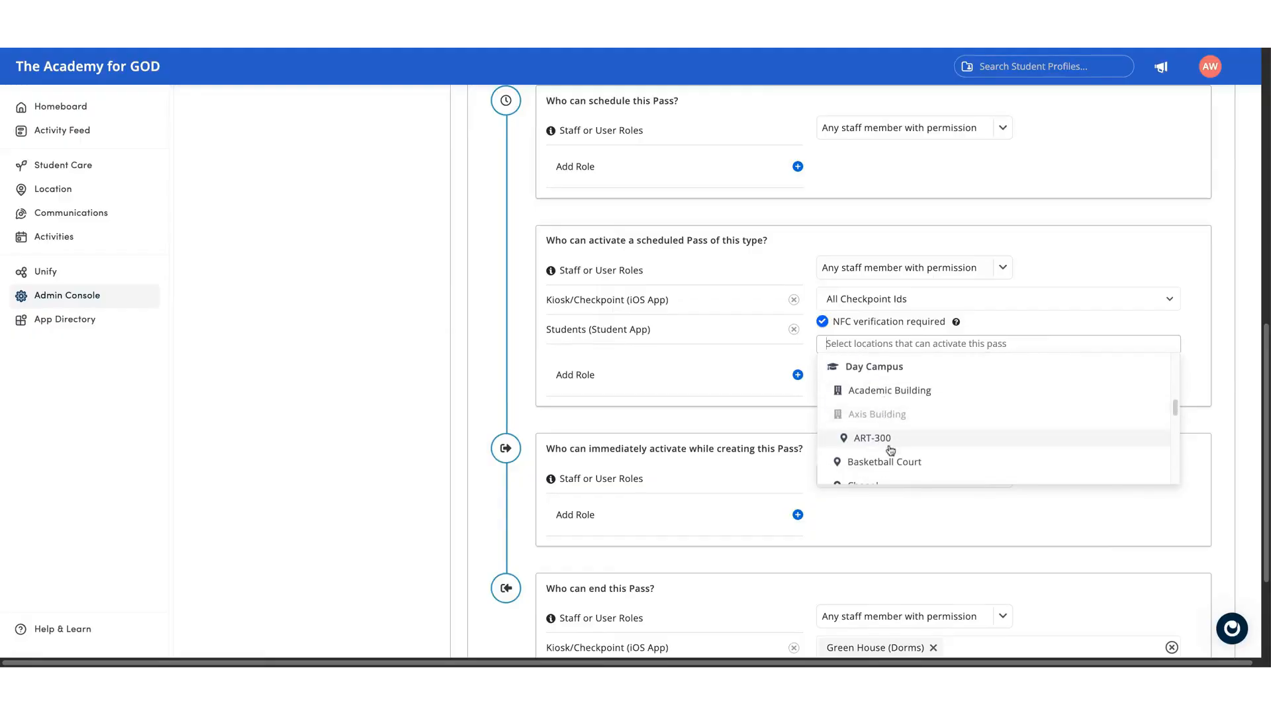
{"action": "scroll", "coordinate": [881, 437], "scroll_direction": "down", "scroll_amount": 3}
{"action": "left_click", "coordinate": [870, 433]}
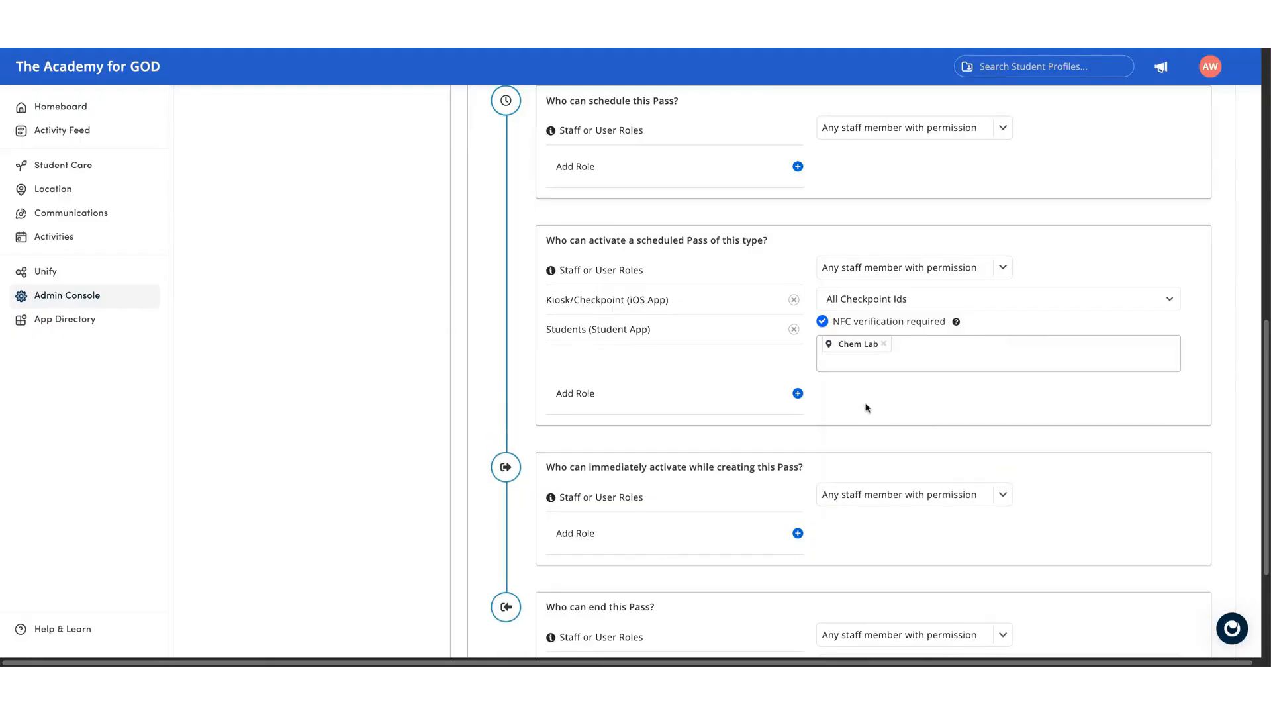
{"action": "left_click", "coordinate": [850, 270]}
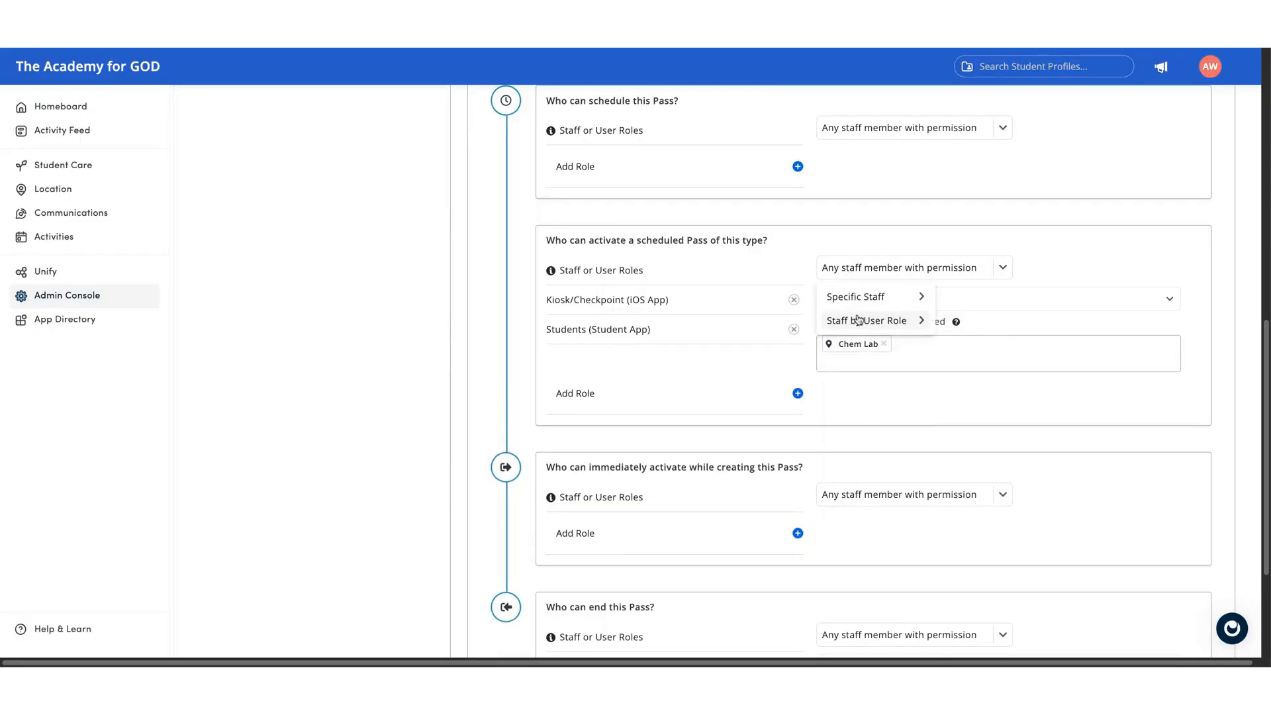
{"action": "left_click", "coordinate": [1057, 270]}
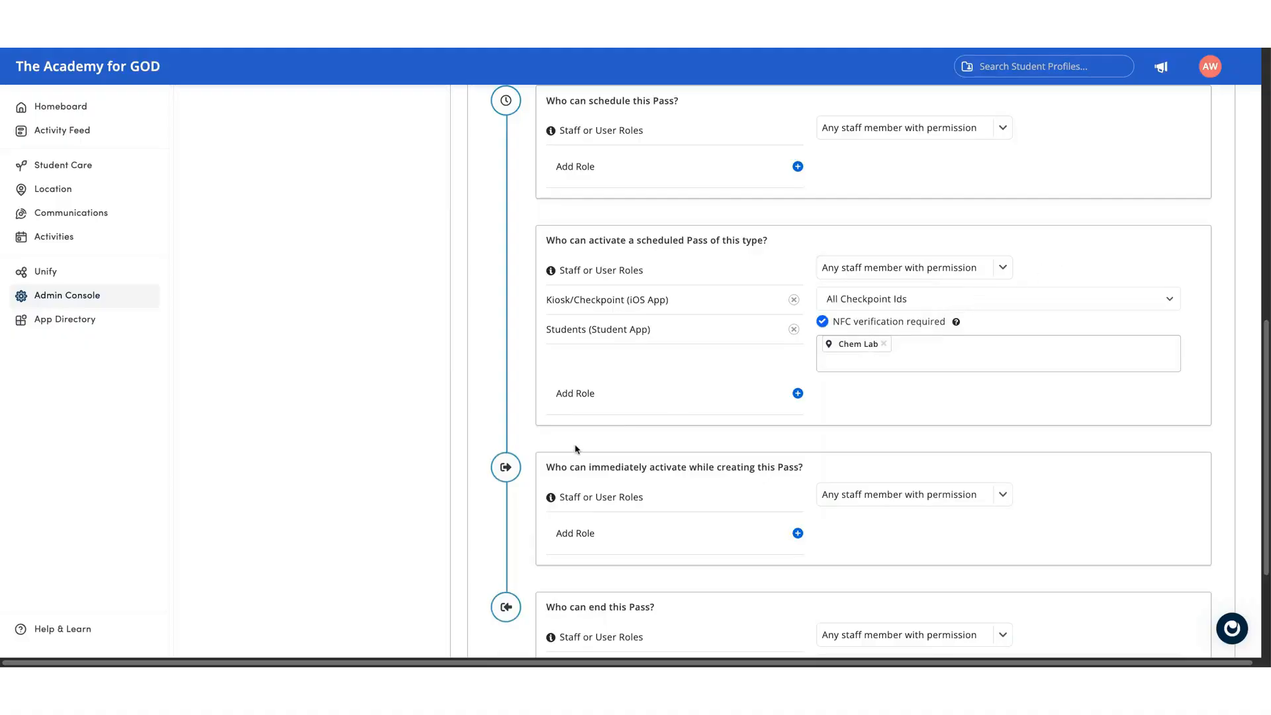
- Allow immediate activation during pass creation by kiosks at the Reception checkpoint only and by students with NFC verification required
{"action": "scroll", "coordinate": [576, 446], "scroll_direction": "down", "scroll_amount": 2}
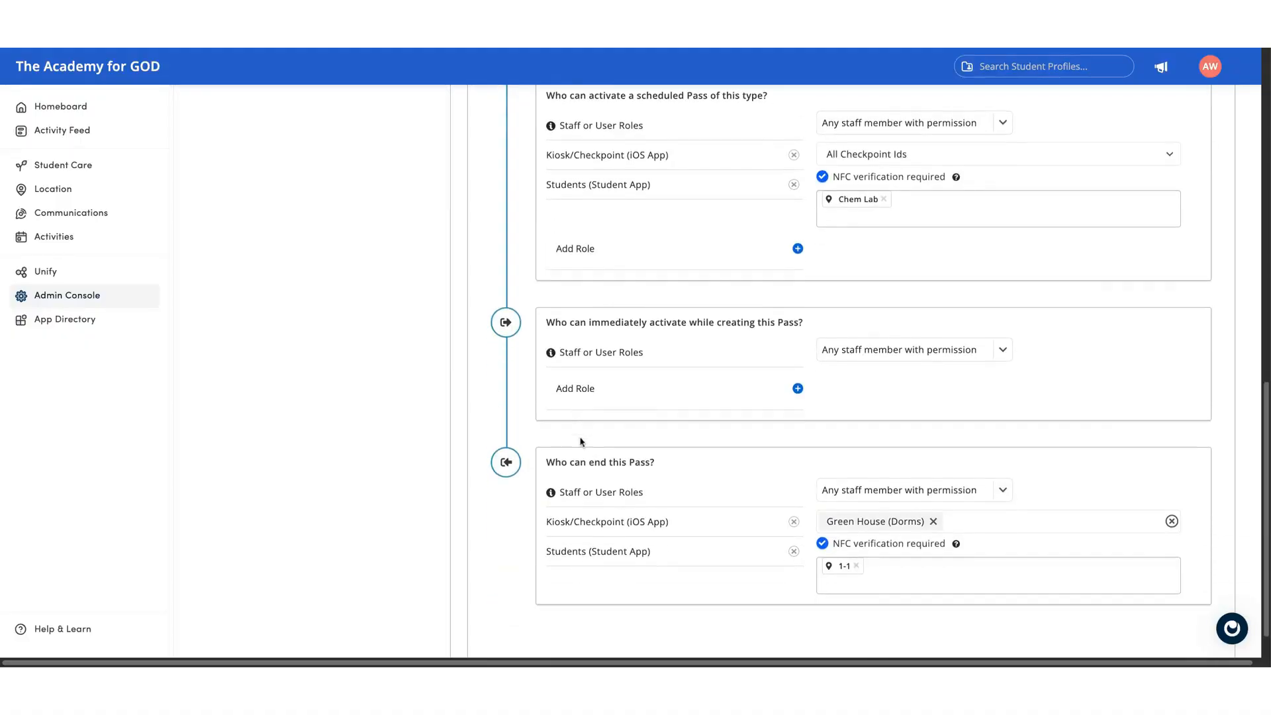
{"action": "left_click", "coordinate": [595, 390]}
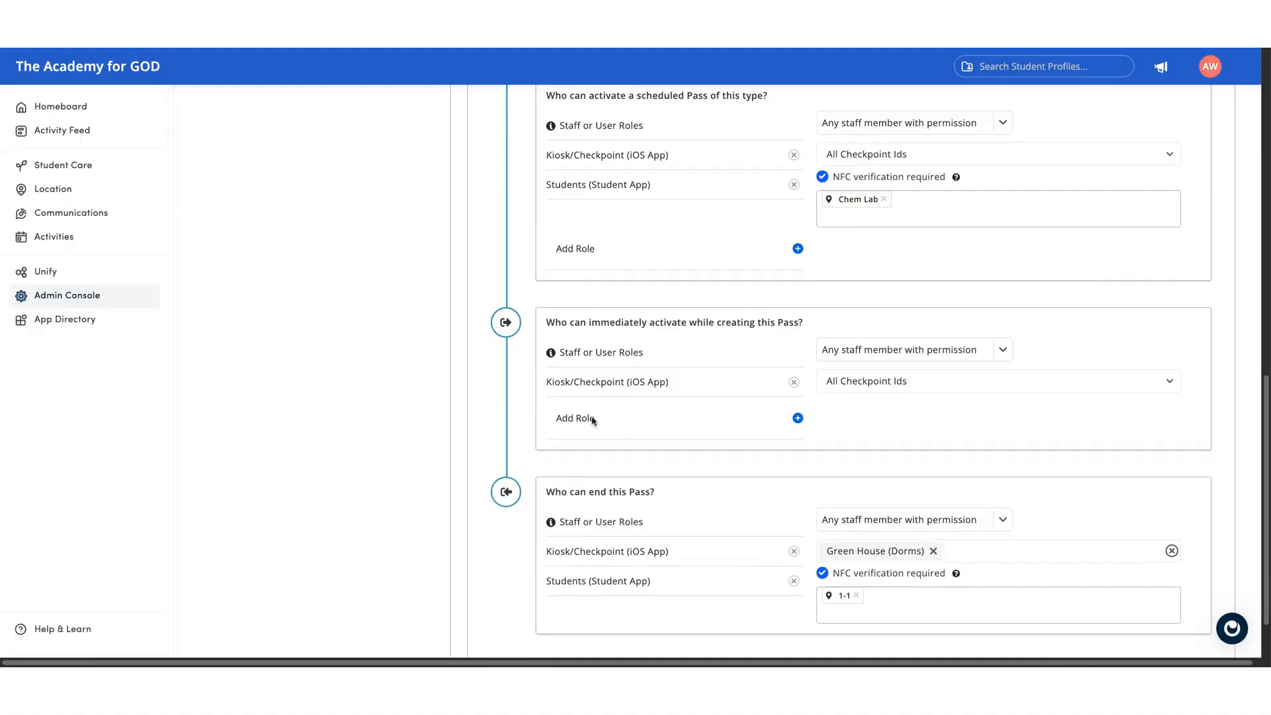
{"action": "left_click", "coordinate": [594, 420]}
{"action": "left_click", "coordinate": [860, 388]}
{"action": "left_click", "coordinate": [854, 431]}
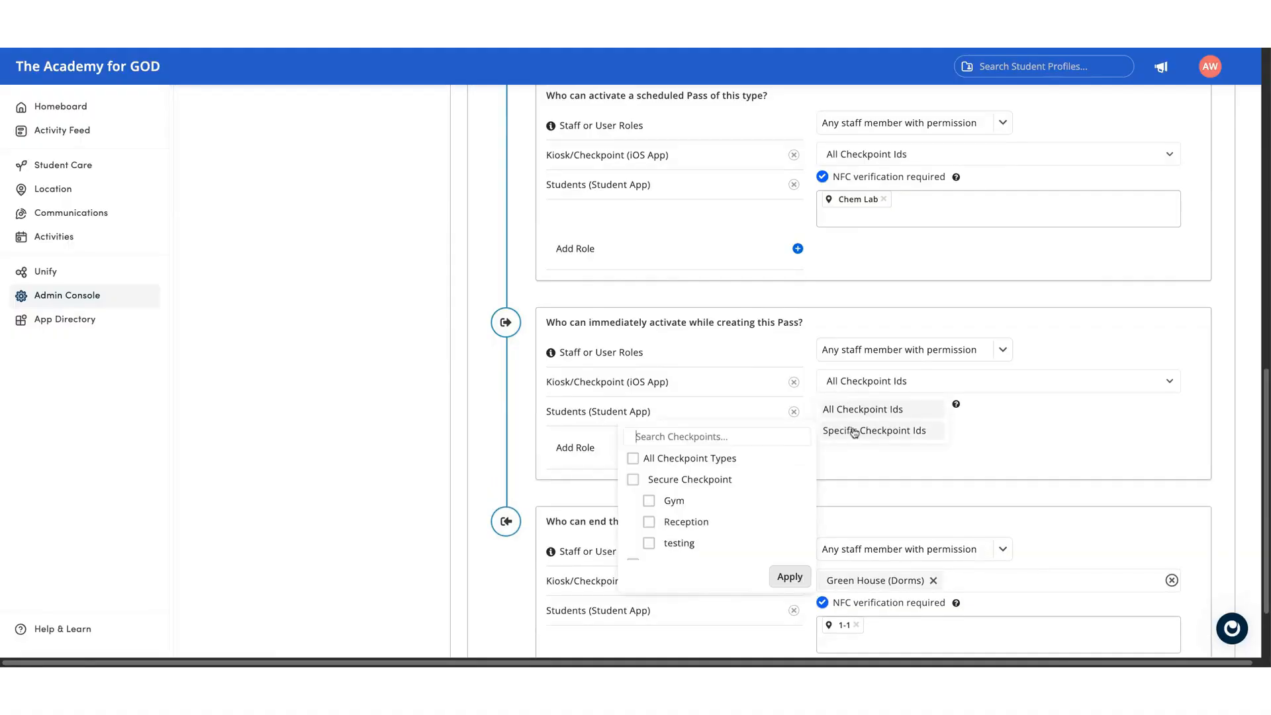
{"action": "left_click", "coordinate": [670, 523]}
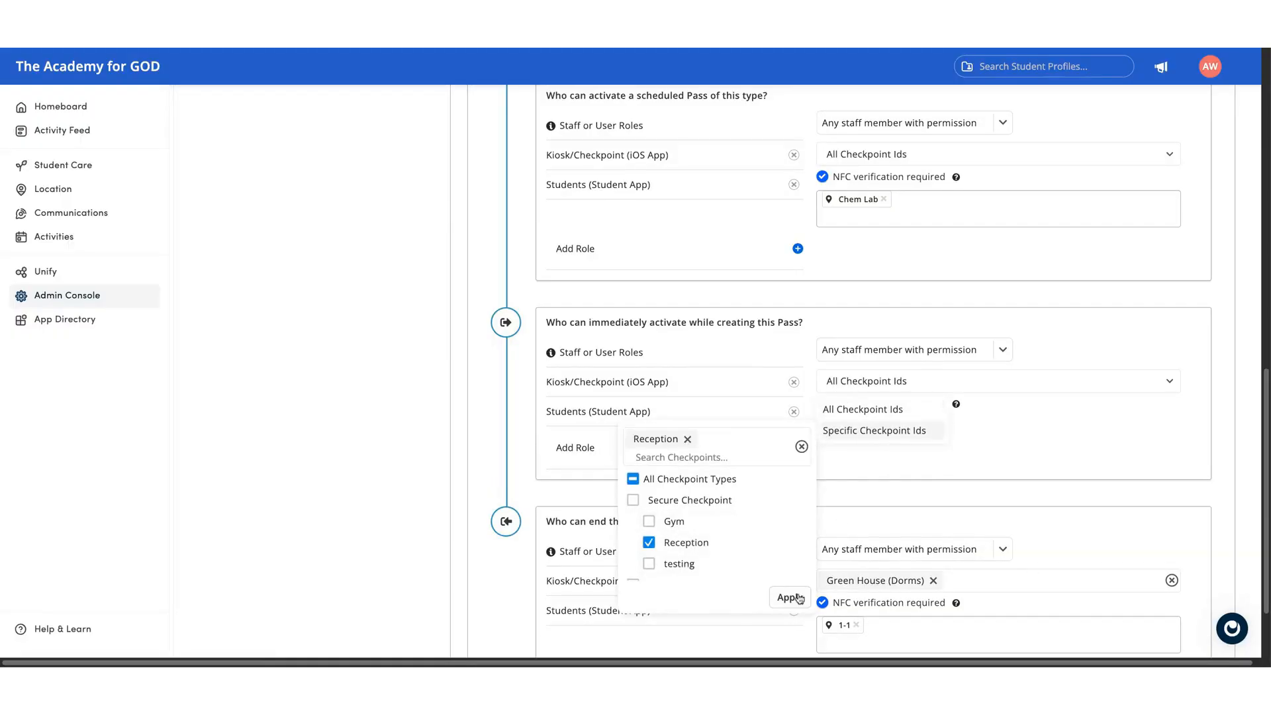
{"action": "left_click", "coordinate": [790, 598]}
{"action": "left_click", "coordinate": [825, 405]}
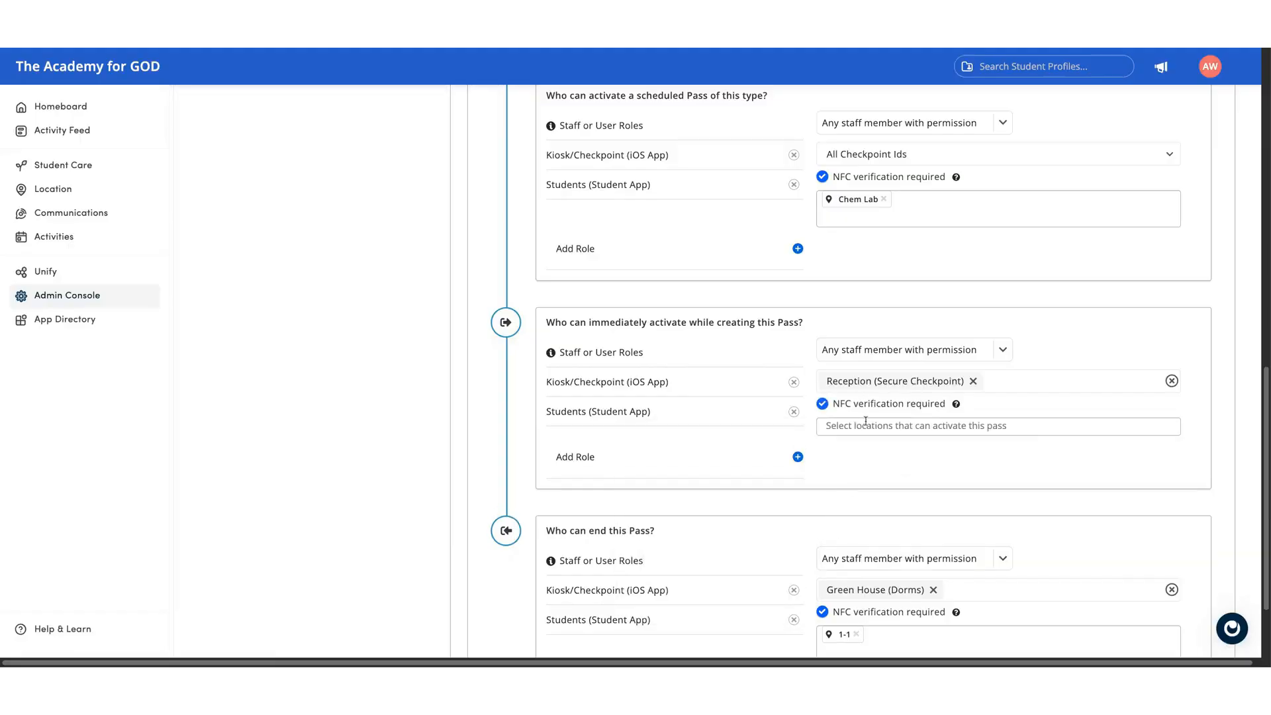
{"action": "left_click", "coordinate": [866, 425]}
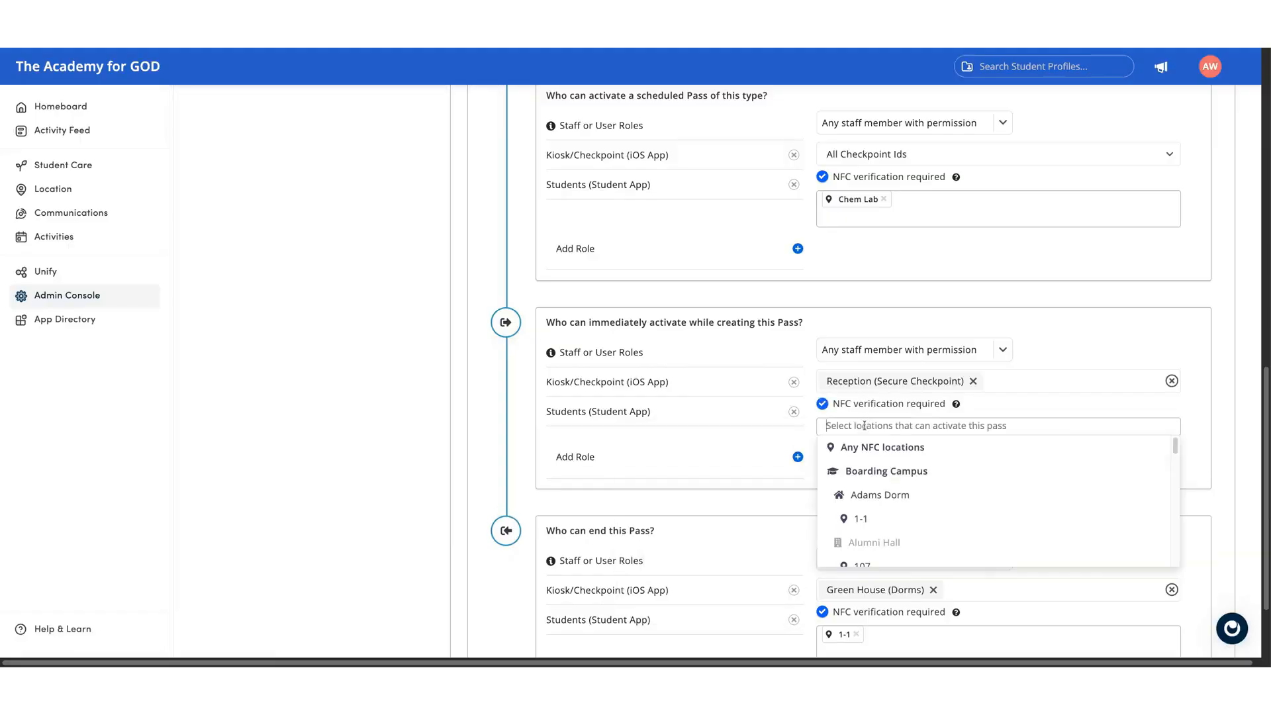
- Remove the Kiosk/Checkpoint and Students roles from the immediate activation, pass ending and scheduled activation stages
{"action": "left_click", "coordinate": [973, 381]}
{"action": "left_click", "coordinate": [1028, 344]}
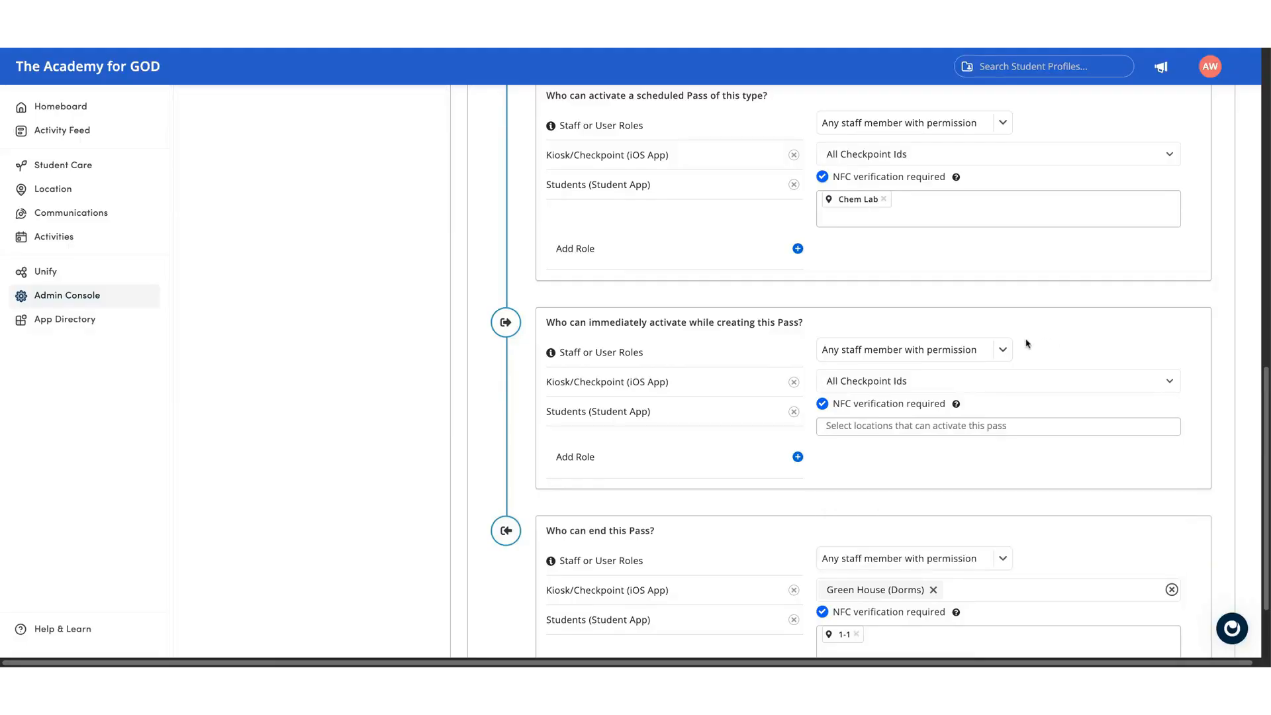
{"action": "left_click", "coordinate": [794, 382]}
{"action": "left_click", "coordinate": [795, 384]}
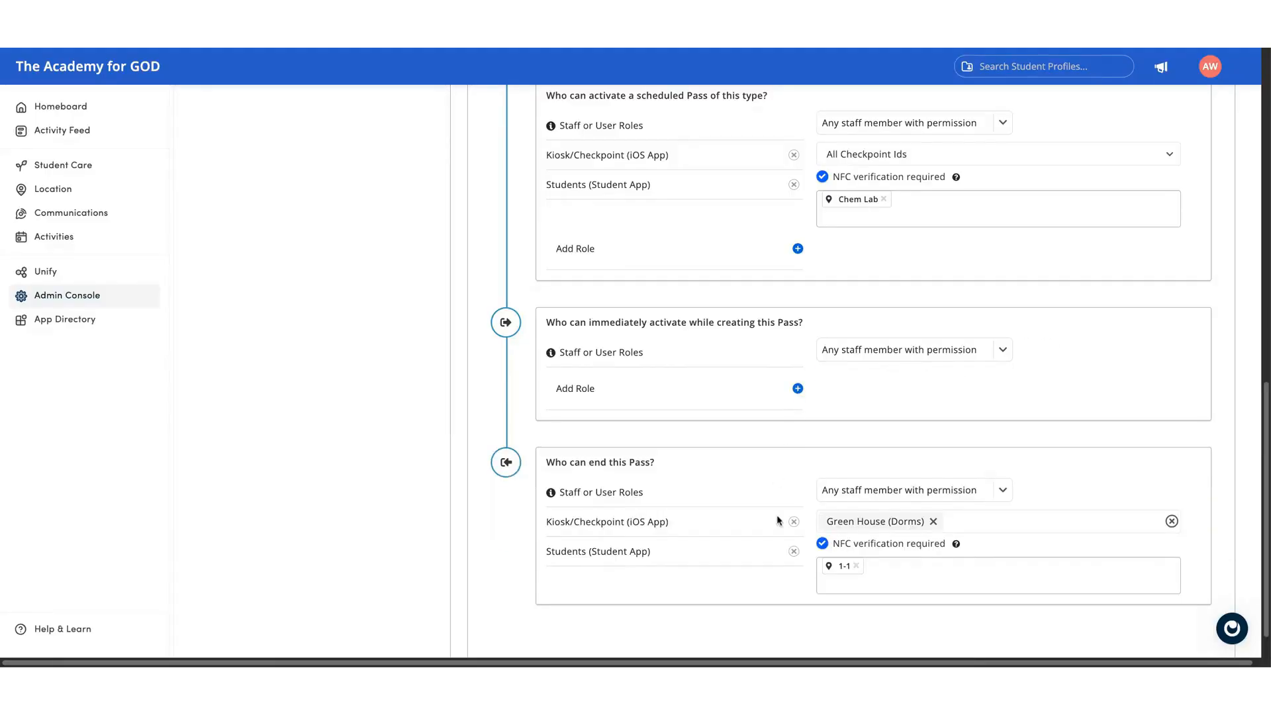
{"action": "left_click", "coordinate": [794, 523]}
{"action": "left_click", "coordinate": [795, 523]}
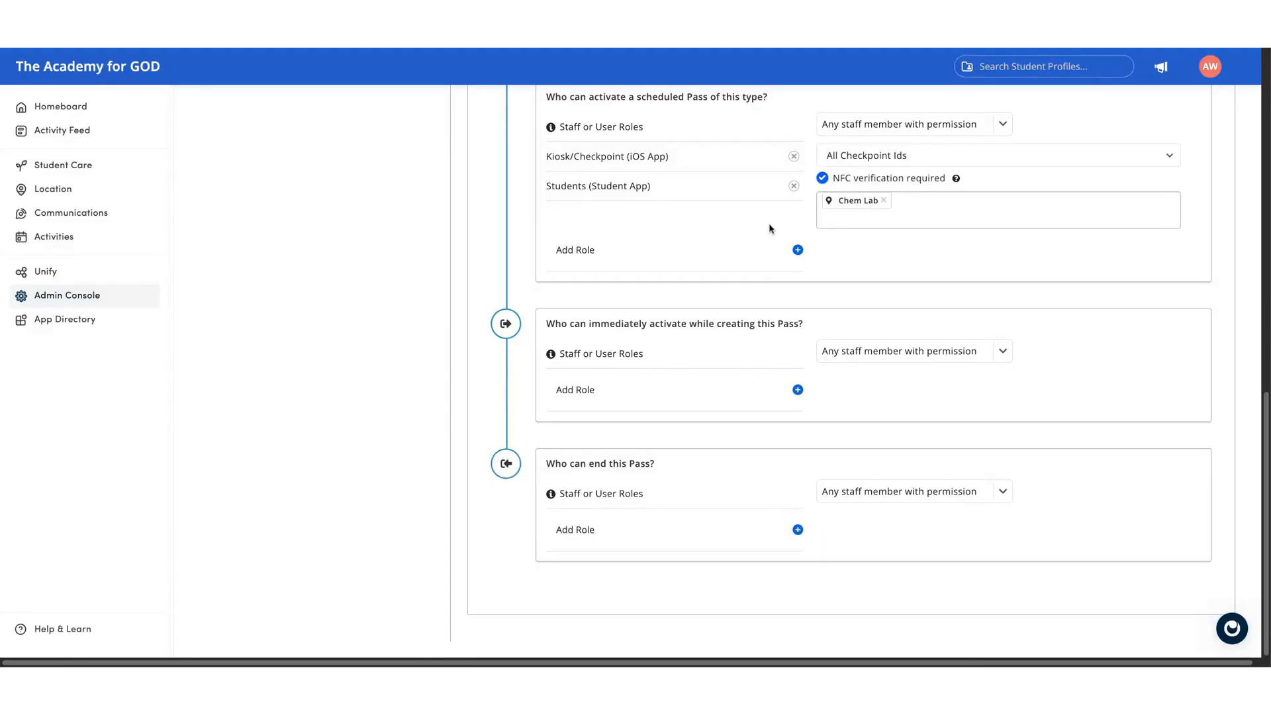
{"action": "left_click", "coordinate": [794, 184]}
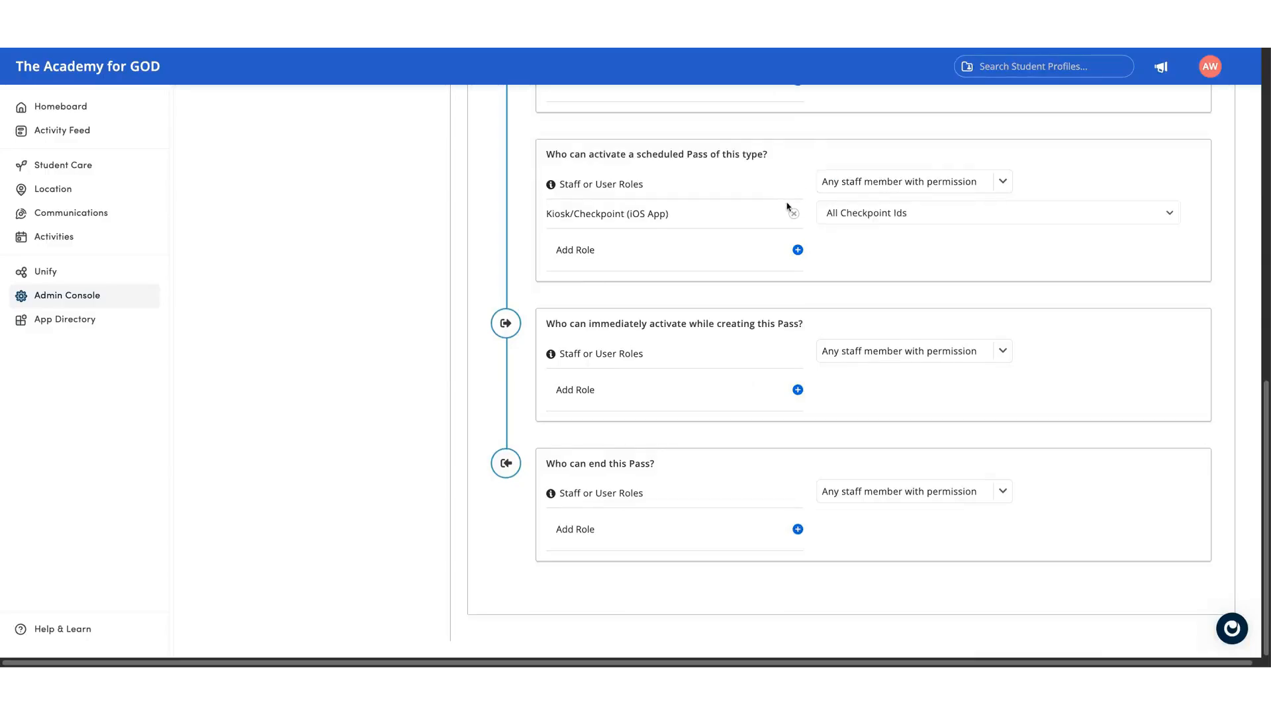
{"action": "left_click", "coordinate": [794, 212]}
- In the pass rules, turn on automatic activation at start time
{"action": "scroll", "coordinate": [432, 318], "scroll_direction": "up", "scroll_amount": 10}
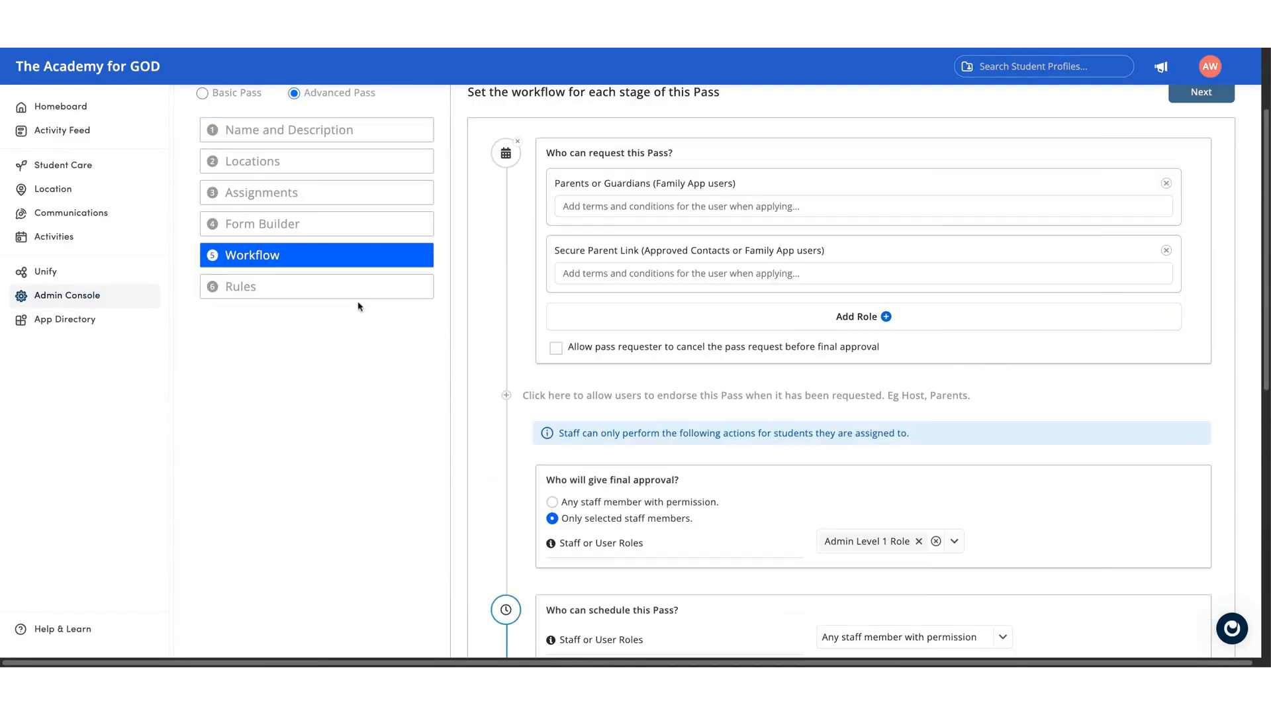
{"action": "left_click", "coordinate": [359, 287]}
{"action": "scroll", "coordinate": [578, 322], "scroll_direction": "up", "scroll_amount": 2}
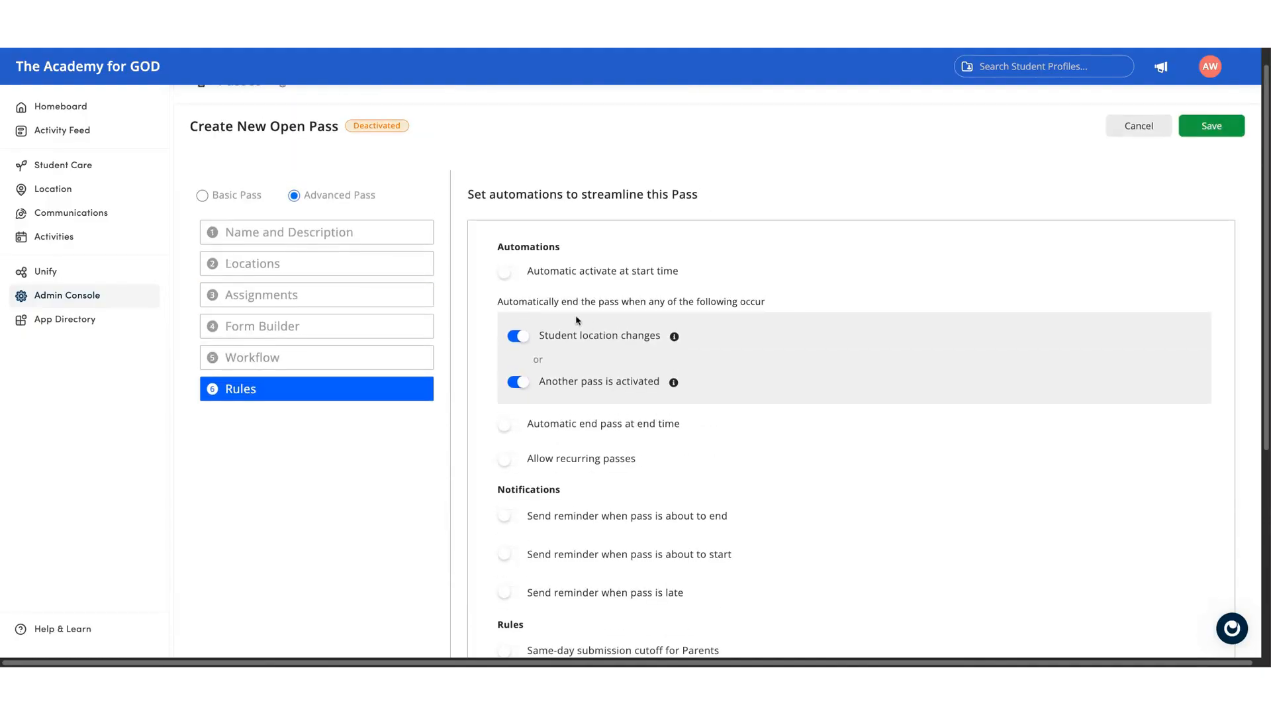
{"action": "left_click", "coordinate": [518, 274]}
- Switch the automatic ending conditions for student location changes and another pass being activated off and back on
{"action": "scroll", "coordinate": [610, 313], "scroll_direction": "down", "scroll_amount": 1}
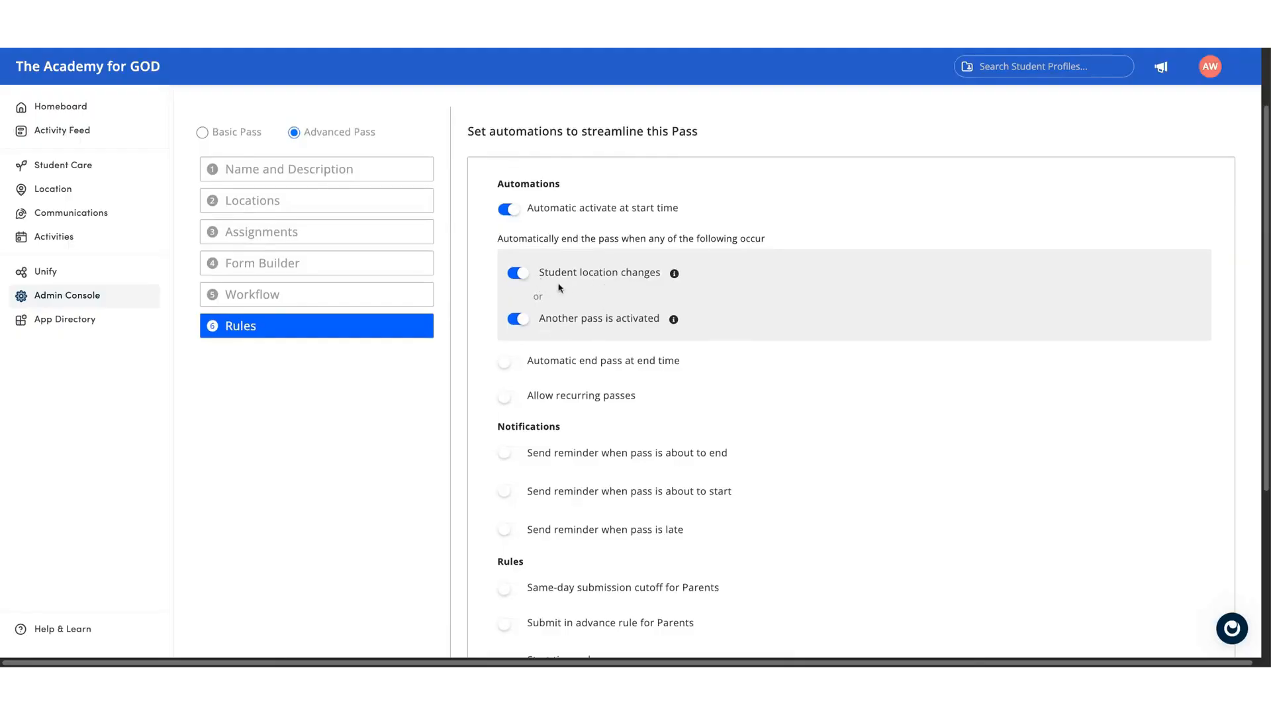
{"action": "mouse_move", "coordinate": [676, 275]}
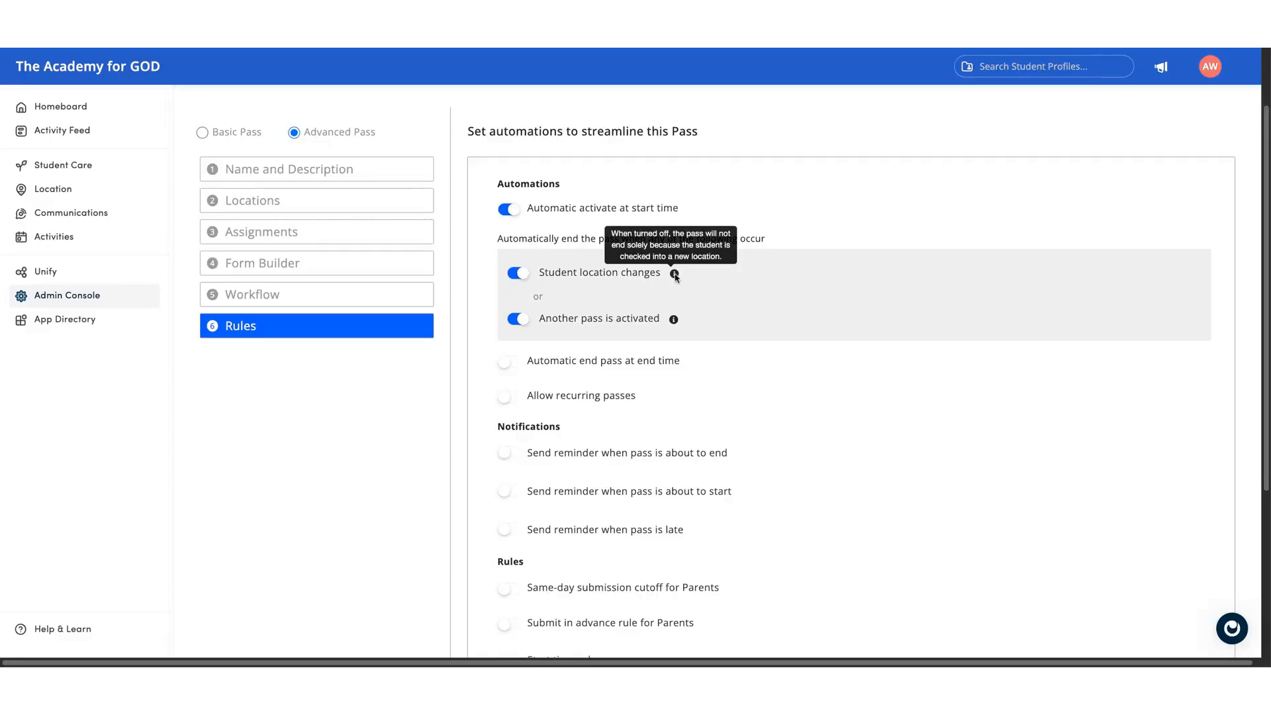
{"action": "left_click", "coordinate": [523, 274]}
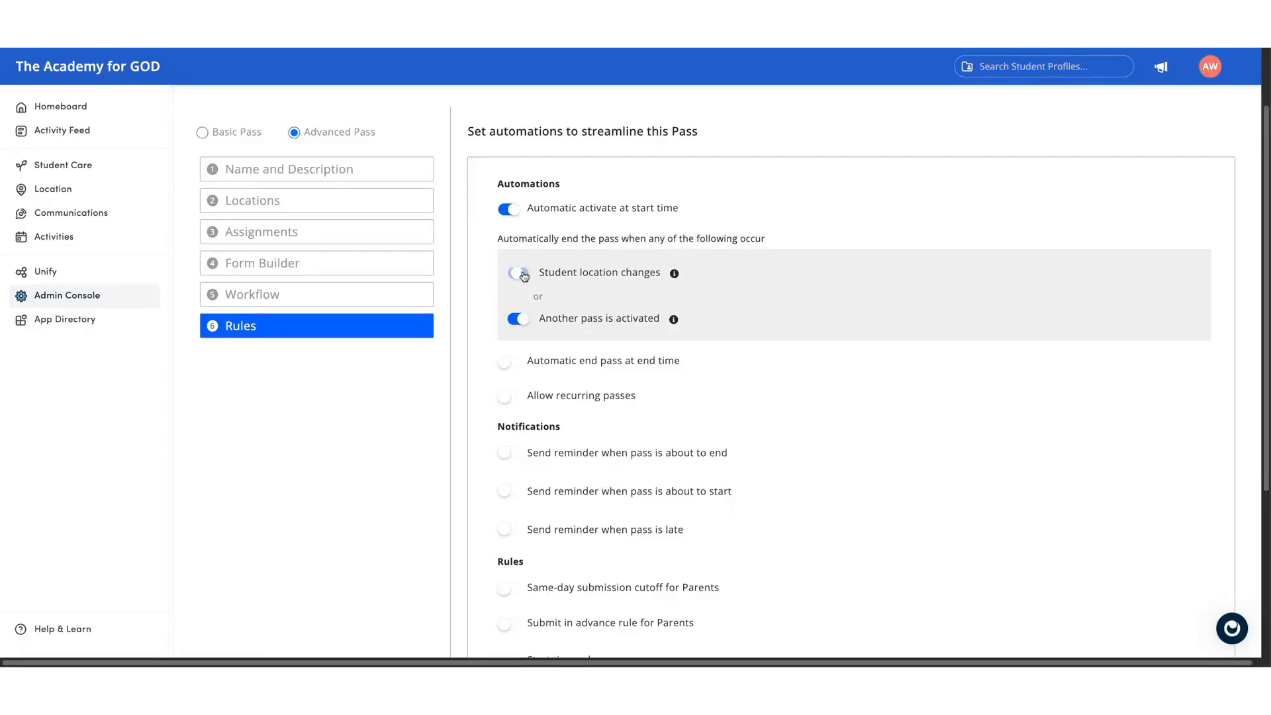
{"action": "left_click", "coordinate": [523, 274]}
{"action": "left_click", "coordinate": [517, 322]}
{"action": "left_click", "coordinate": [518, 325]}
{"action": "mouse_move", "coordinate": [674, 321]}
- Switch Automatic end pass at end time and Allow recurring passes on and back off
{"action": "scroll", "coordinate": [530, 324], "scroll_direction": "down", "scroll_amount": 2}
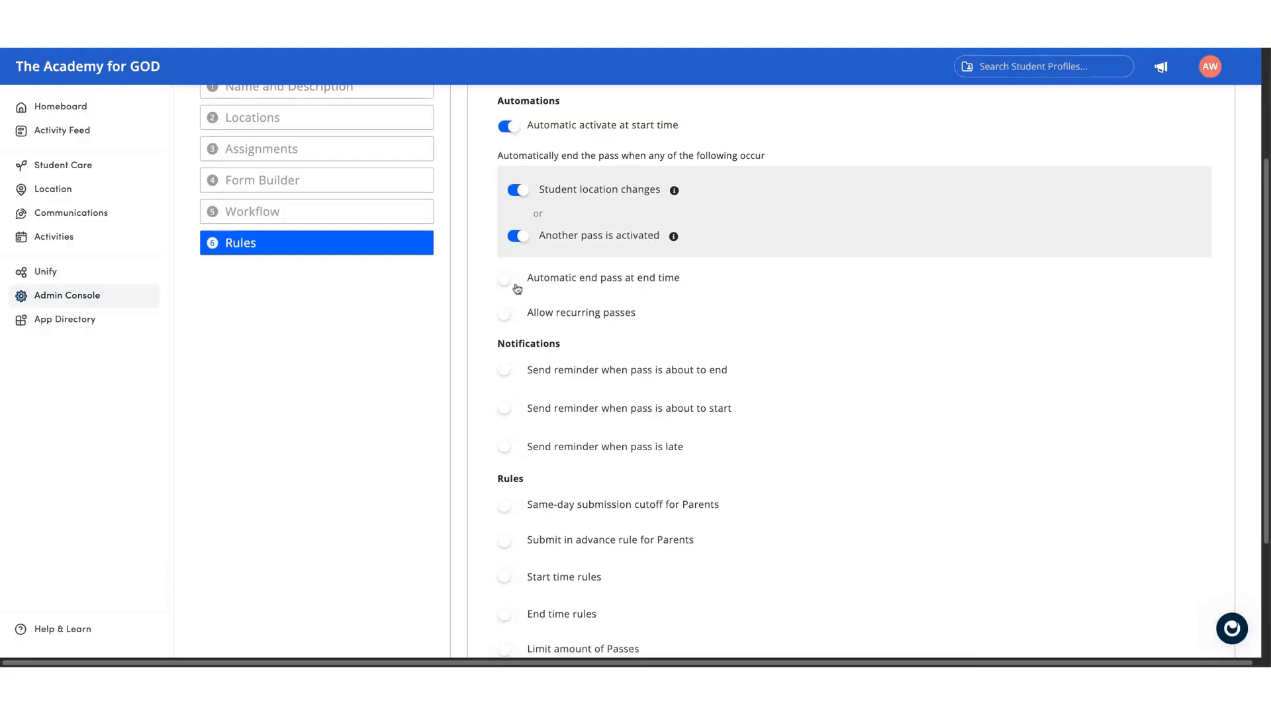
{"action": "left_click", "coordinate": [516, 287]}
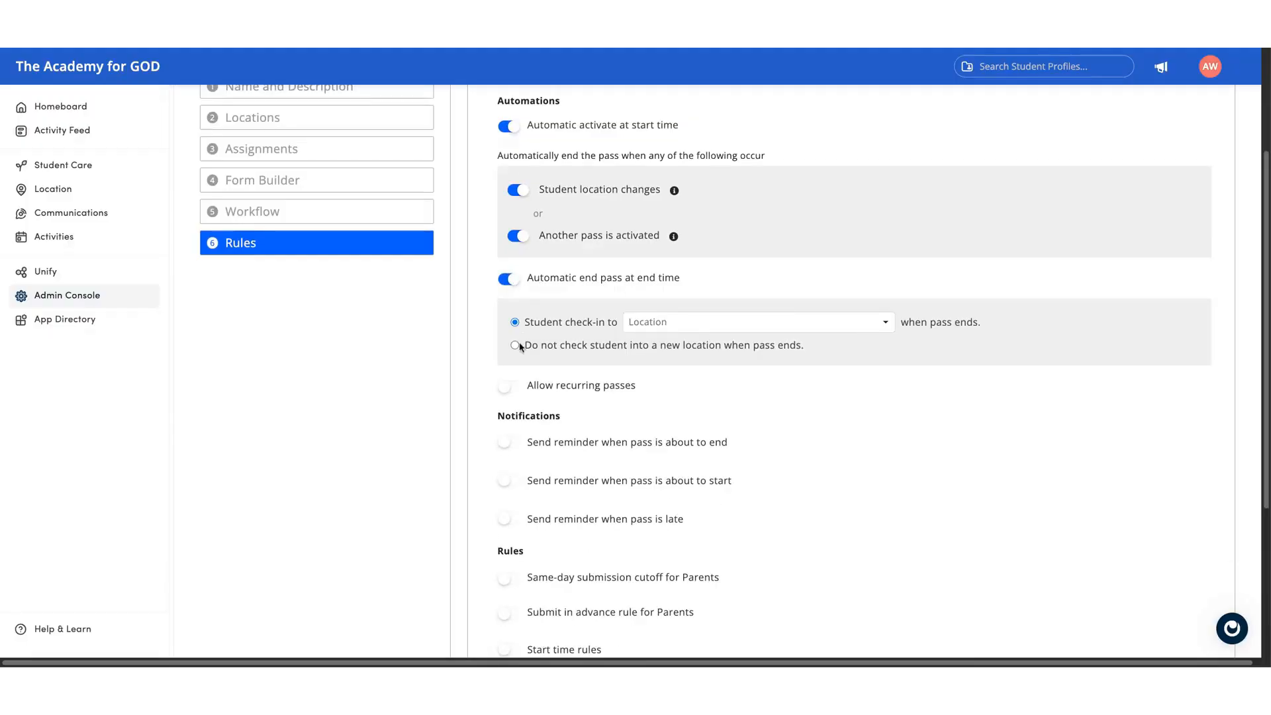
{"action": "left_click", "coordinate": [518, 283]}
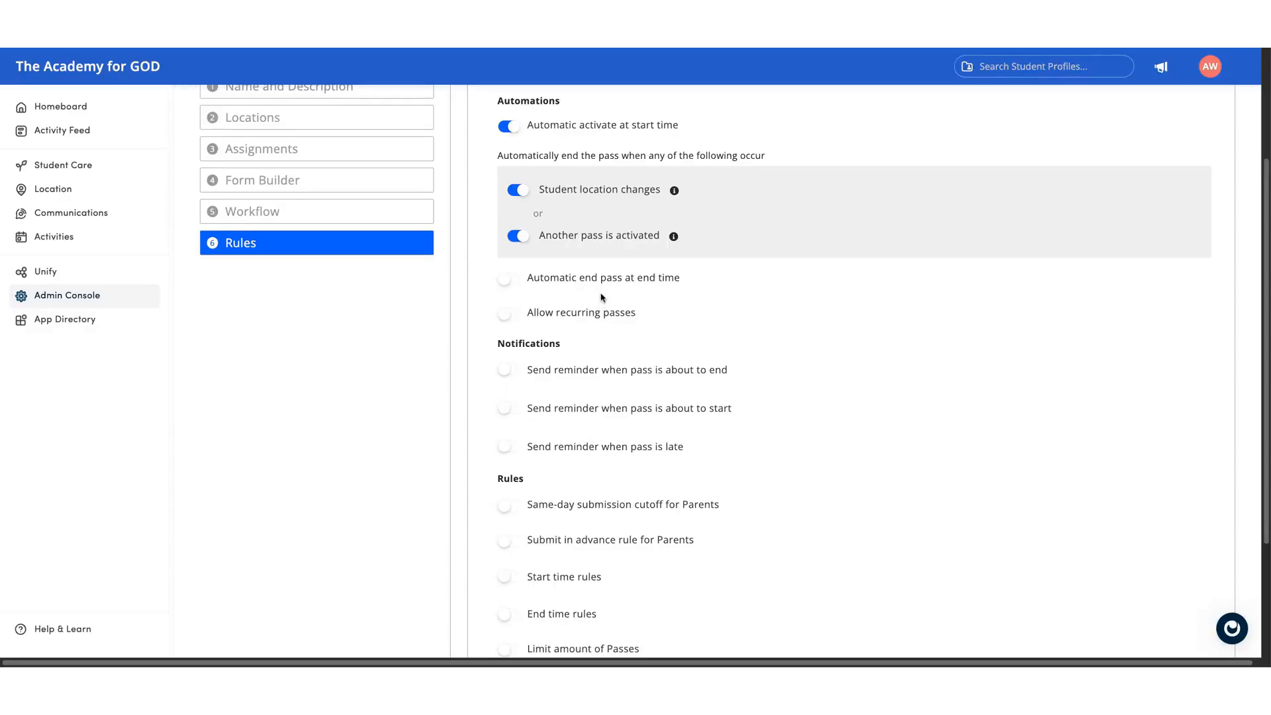
{"action": "scroll", "coordinate": [569, 298], "scroll_direction": "down", "scroll_amount": 1}
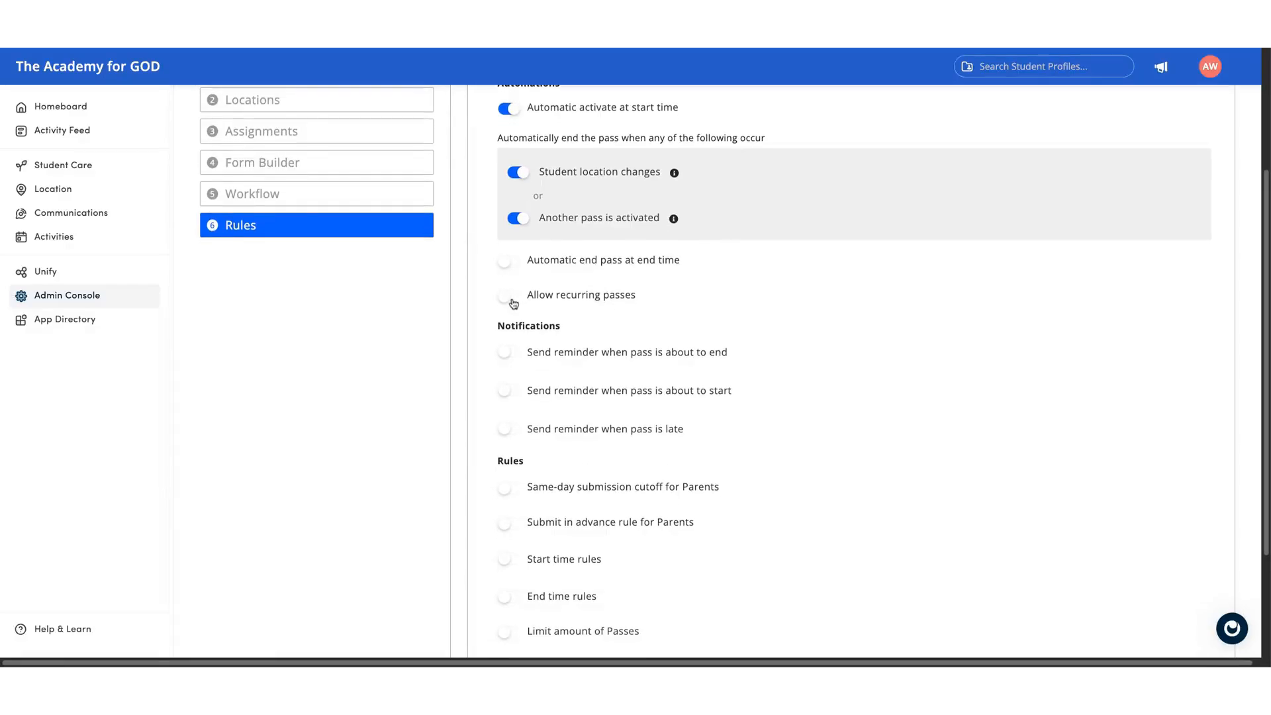
{"action": "left_click", "coordinate": [514, 301]}
{"action": "left_click", "coordinate": [508, 296]}
- Turn on the notification that sends a reminder when the pass is about to end
{"action": "scroll", "coordinate": [508, 296], "scroll_direction": "down", "scroll_amount": 1}
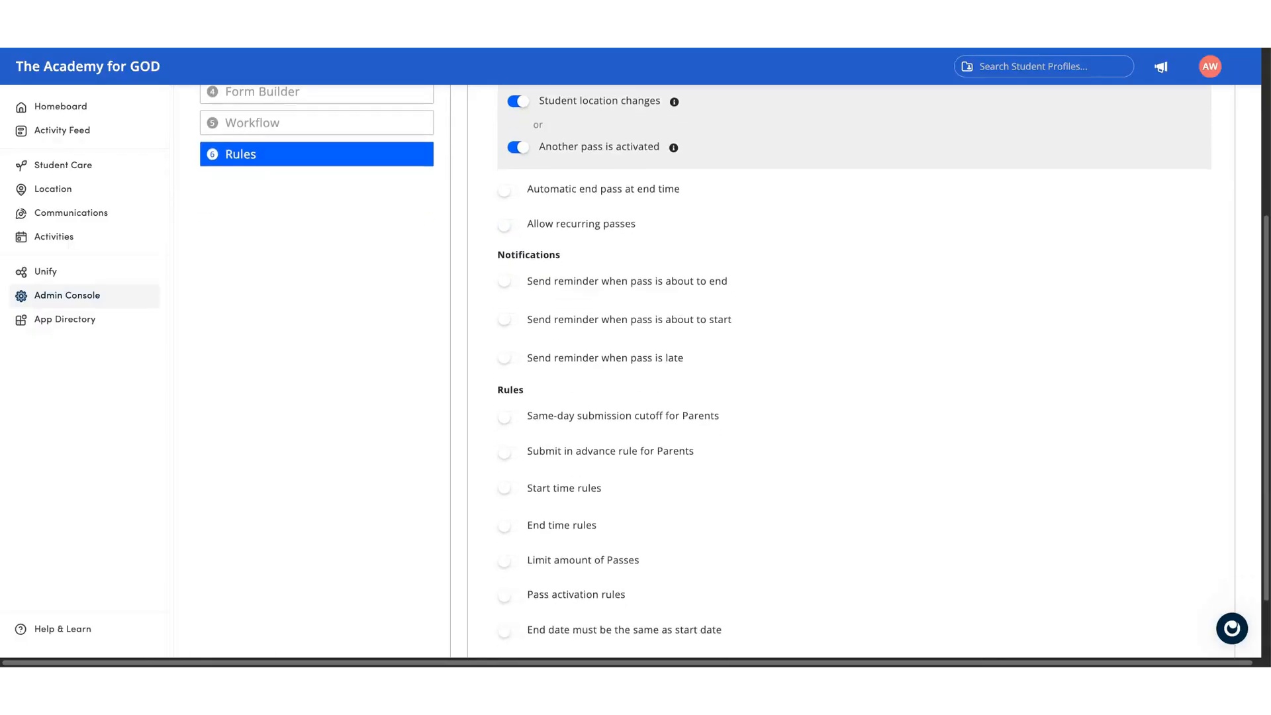
{"action": "left_click", "coordinate": [506, 282]}
{"action": "scroll", "coordinate": [598, 298], "scroll_direction": "down", "scroll_amount": 1}
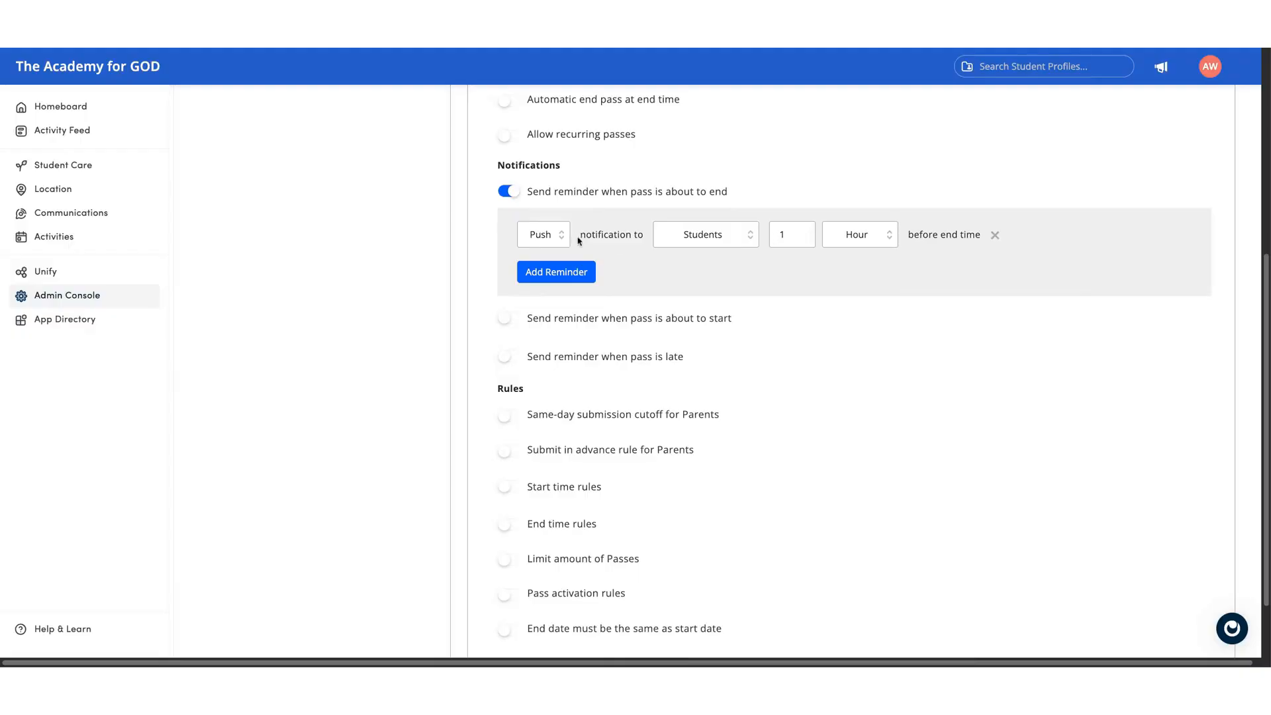
- Add an email reminder to students 1 hour before end time, and turn on the reminder for passes about to start
{"action": "left_click", "coordinate": [559, 272]}
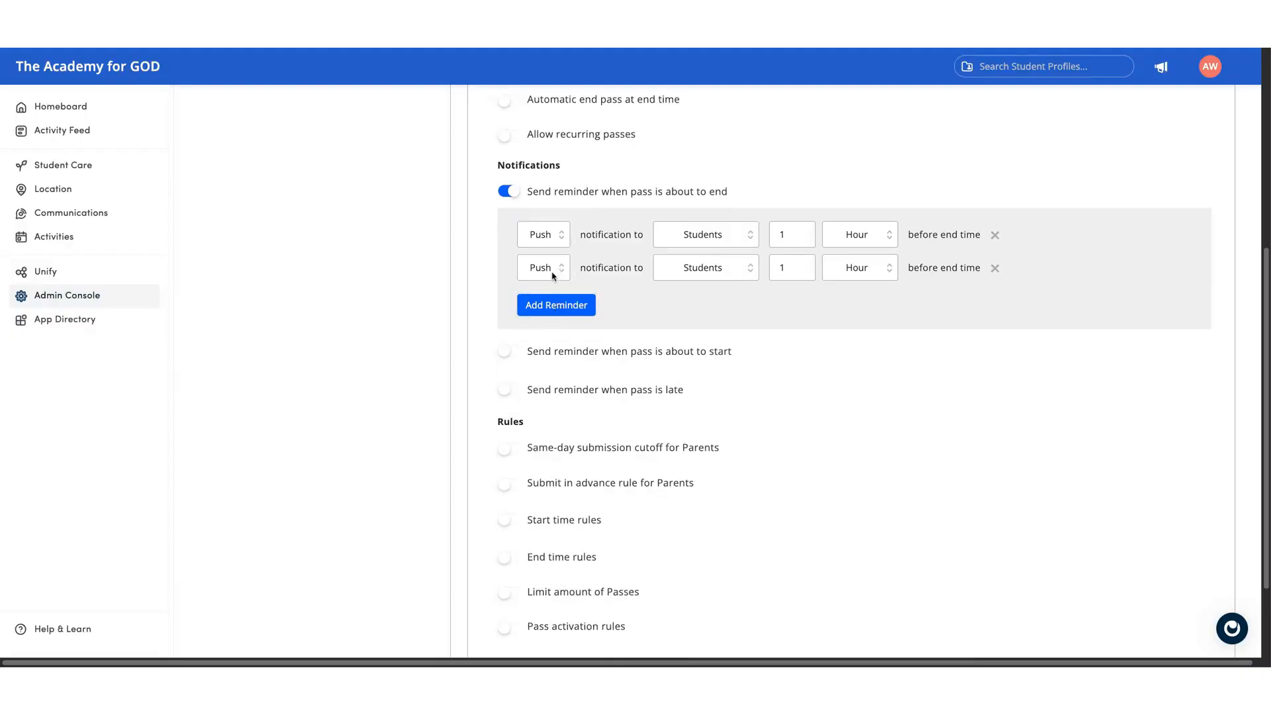
{"action": "left_click", "coordinate": [553, 276]}
{"action": "left_click", "coordinate": [505, 353]}
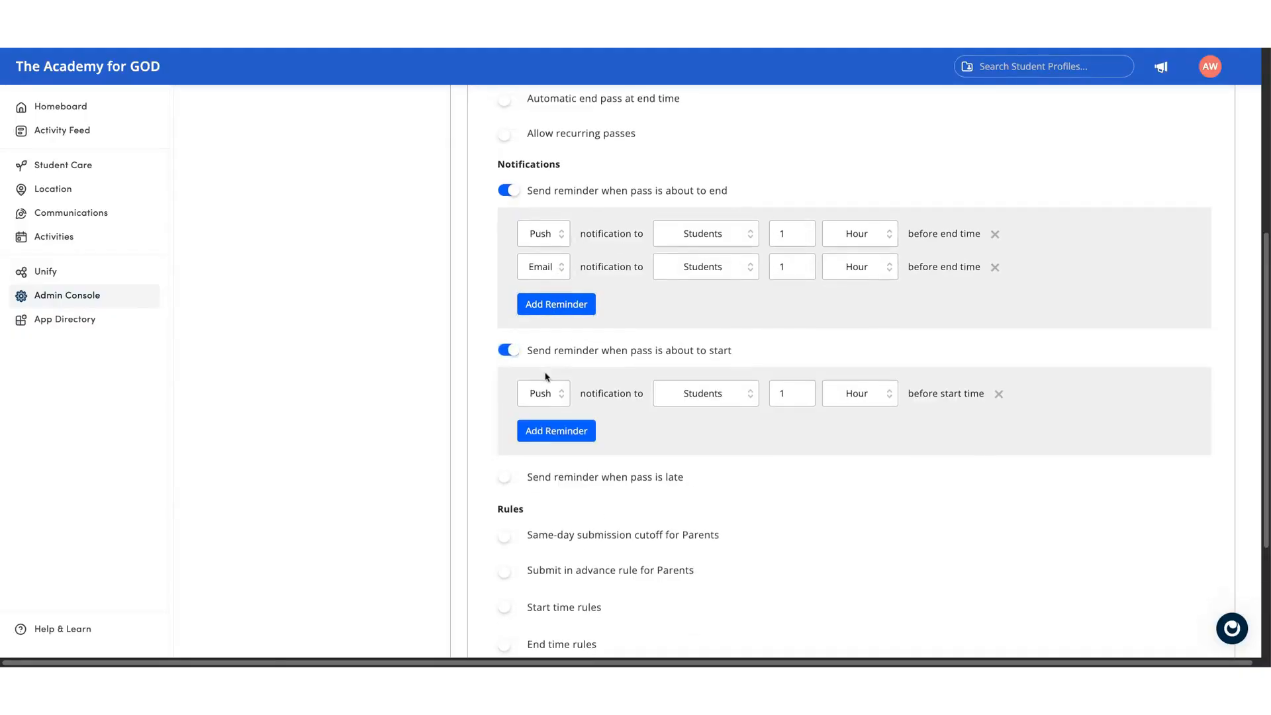
{"action": "scroll", "coordinate": [686, 333], "scroll_direction": "down", "scroll_amount": 2}
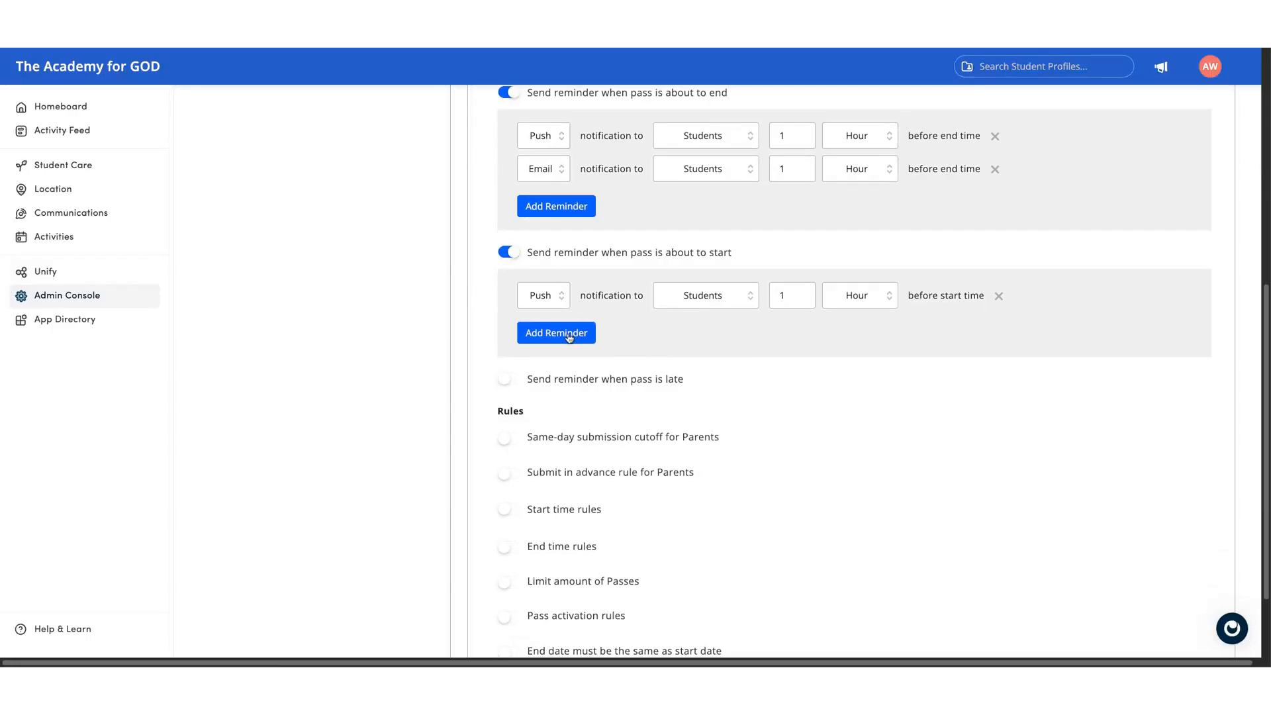
- Turn on the late-pass reminder with a push to students 10 minutes after end time and an email 2 hours after end time
{"action": "left_click", "coordinate": [512, 384]}
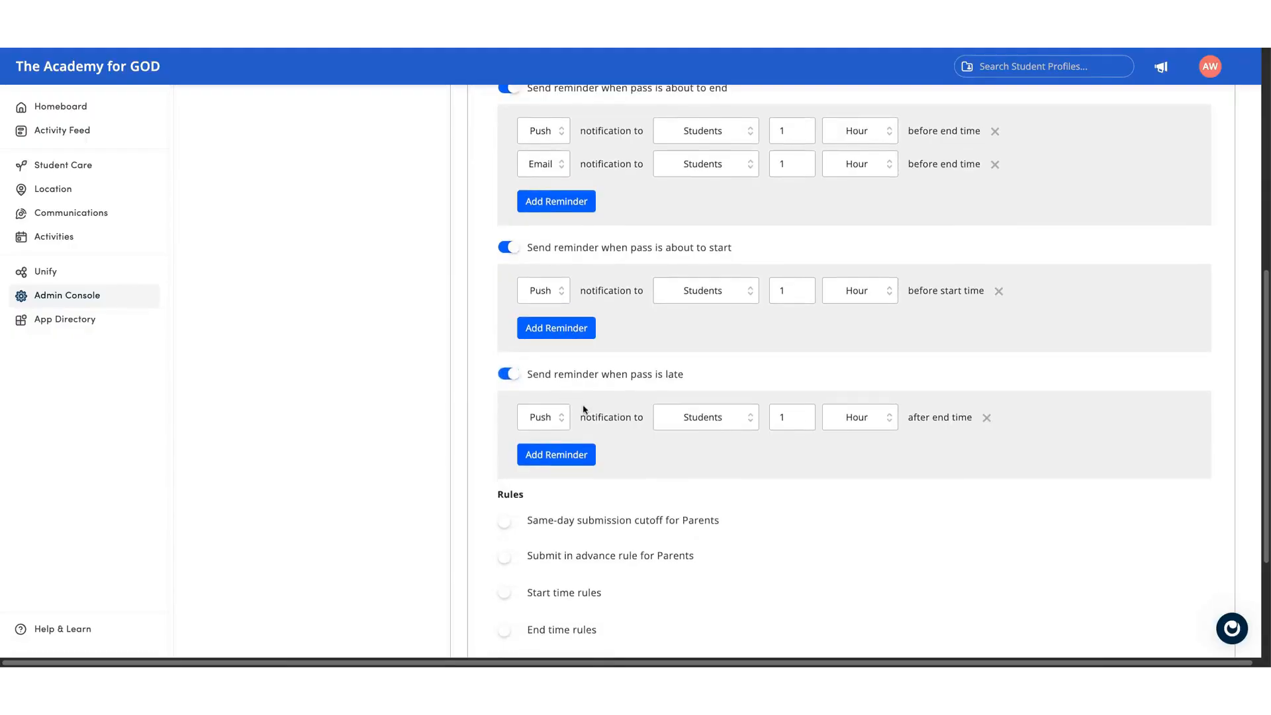
{"action": "scroll", "coordinate": [582, 411], "scroll_direction": "down", "scroll_amount": 3}
{"action": "left_click", "coordinate": [569, 319]}
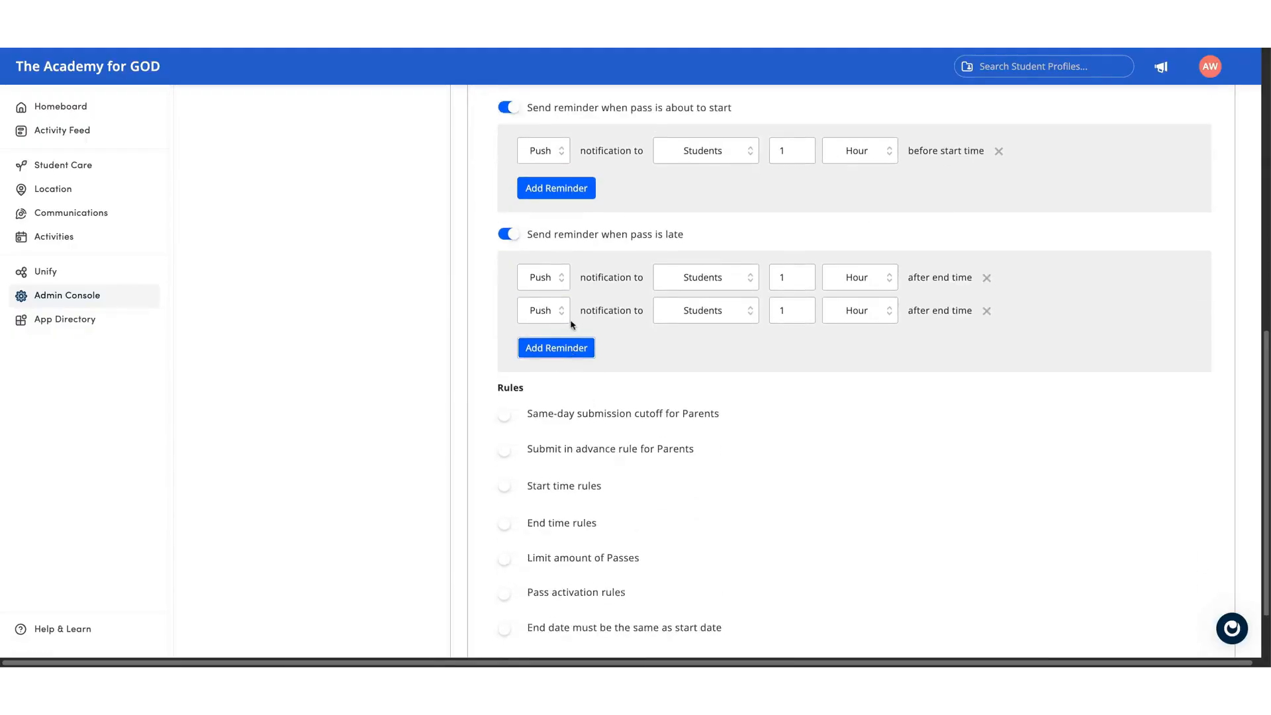
{"action": "left_click", "coordinate": [533, 314]}
{"action": "left_click", "coordinate": [806, 308]}
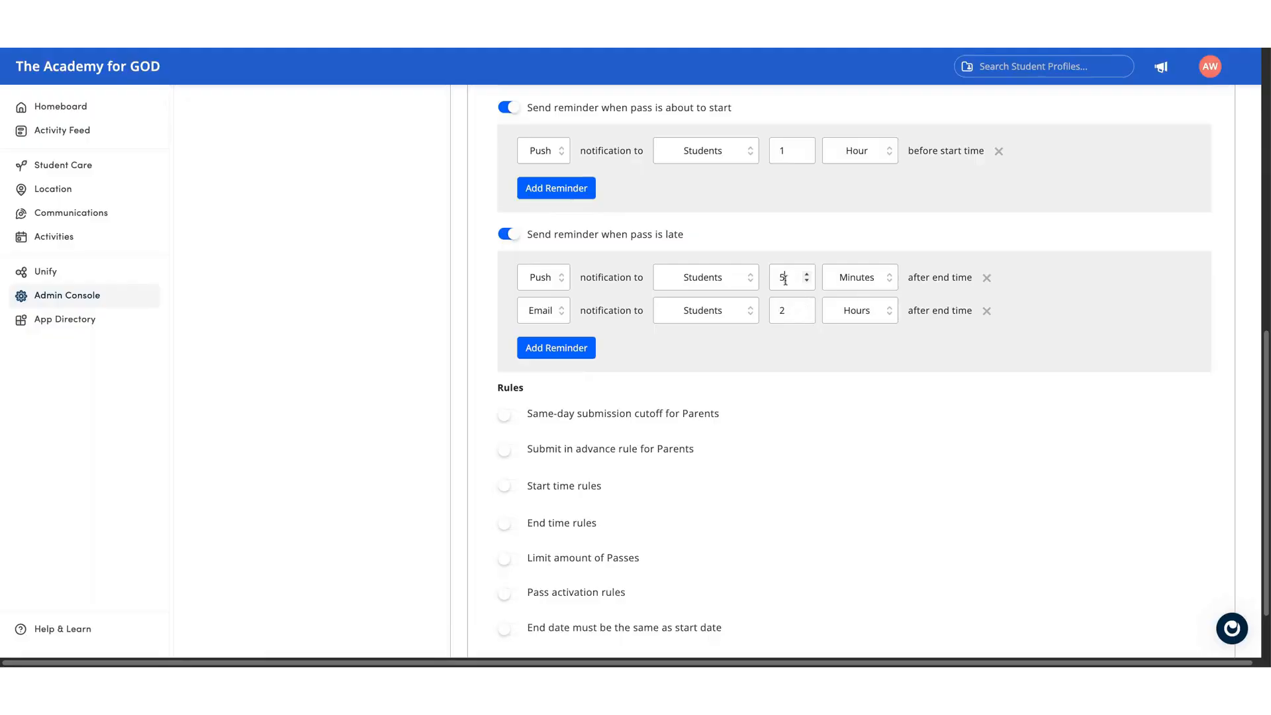
{"action": "key", "text": "BackSpace"}
{"action": "type", "text": "10"}
{"action": "scroll", "coordinate": [613, 380], "scroll_direction": "down", "scroll_amount": 1}
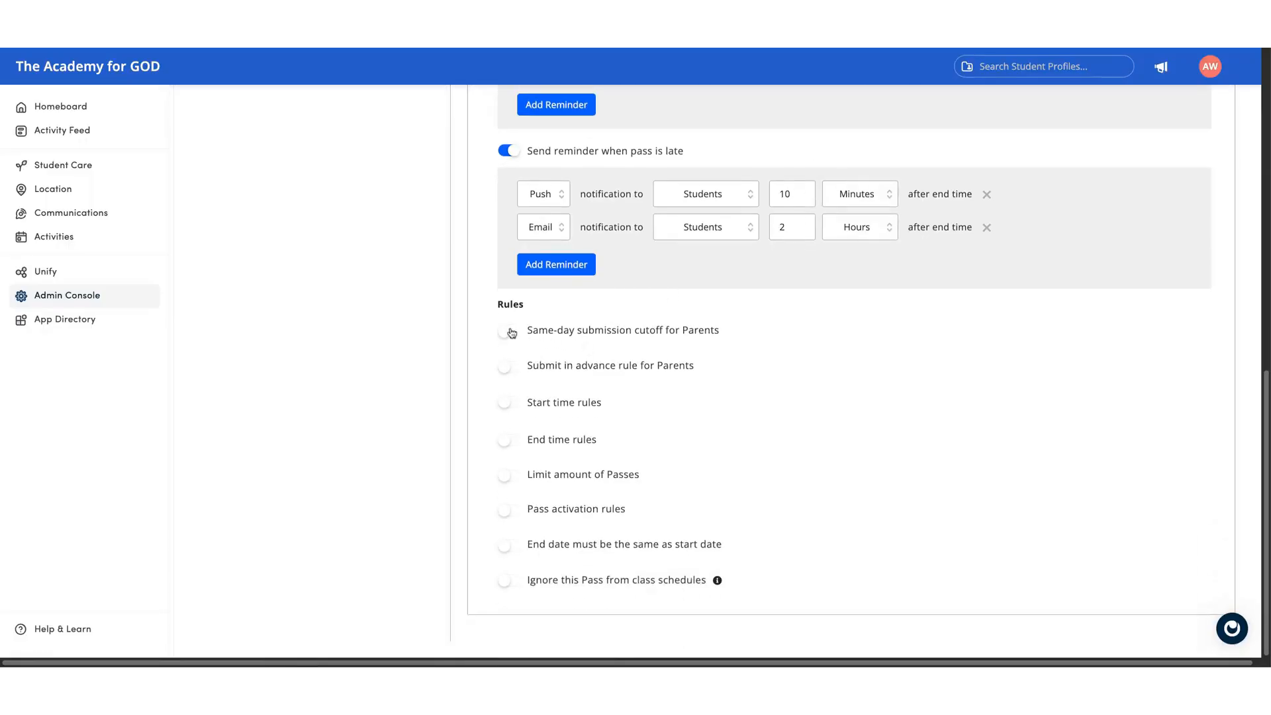
- Turn on the same-day submission cutoff for parents and set it to 09:30 AM
{"action": "left_click", "coordinate": [510, 331]}
{"action": "scroll", "coordinate": [601, 428], "scroll_direction": "down", "scroll_amount": 2}
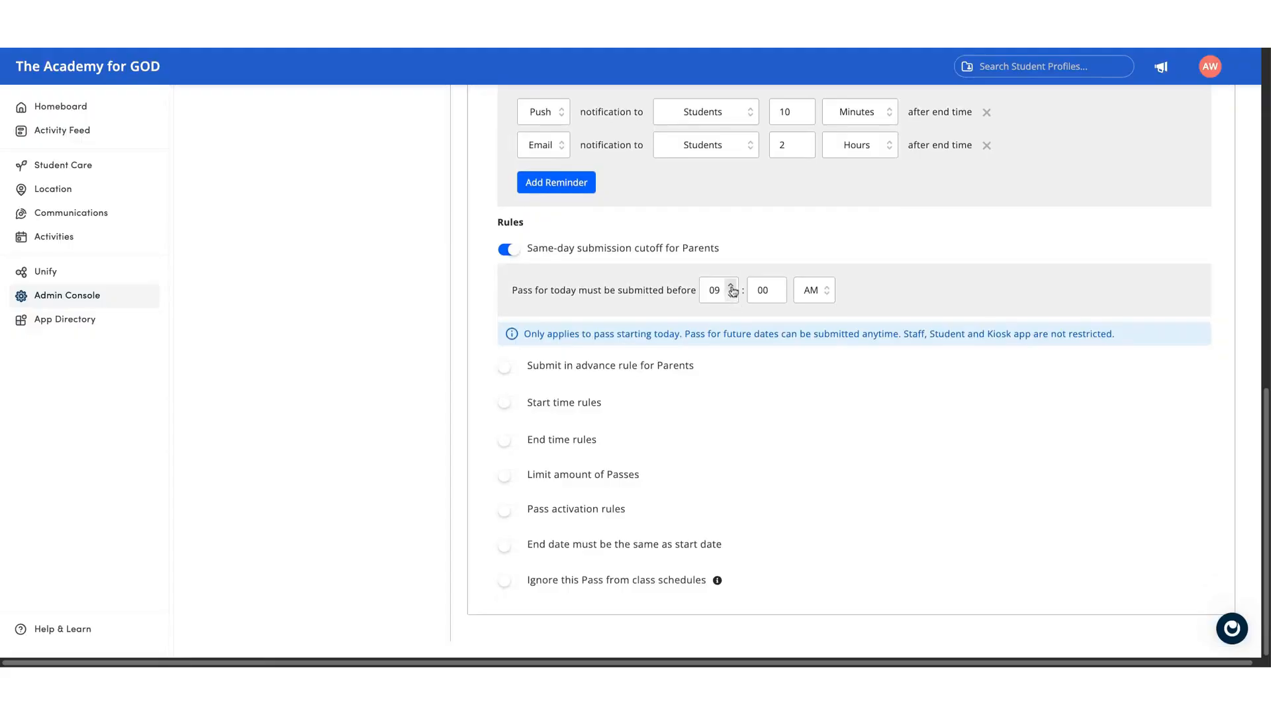
{"action": "double_click", "coordinate": [762, 290]}
{"action": "type", "text": "30"}
- Turn on the submit in advance rule for parents and require submission at least 03 hours before the start time
{"action": "left_click", "coordinate": [507, 370]}
{"action": "scroll", "coordinate": [568, 405], "scroll_direction": "down", "scroll_amount": 2}
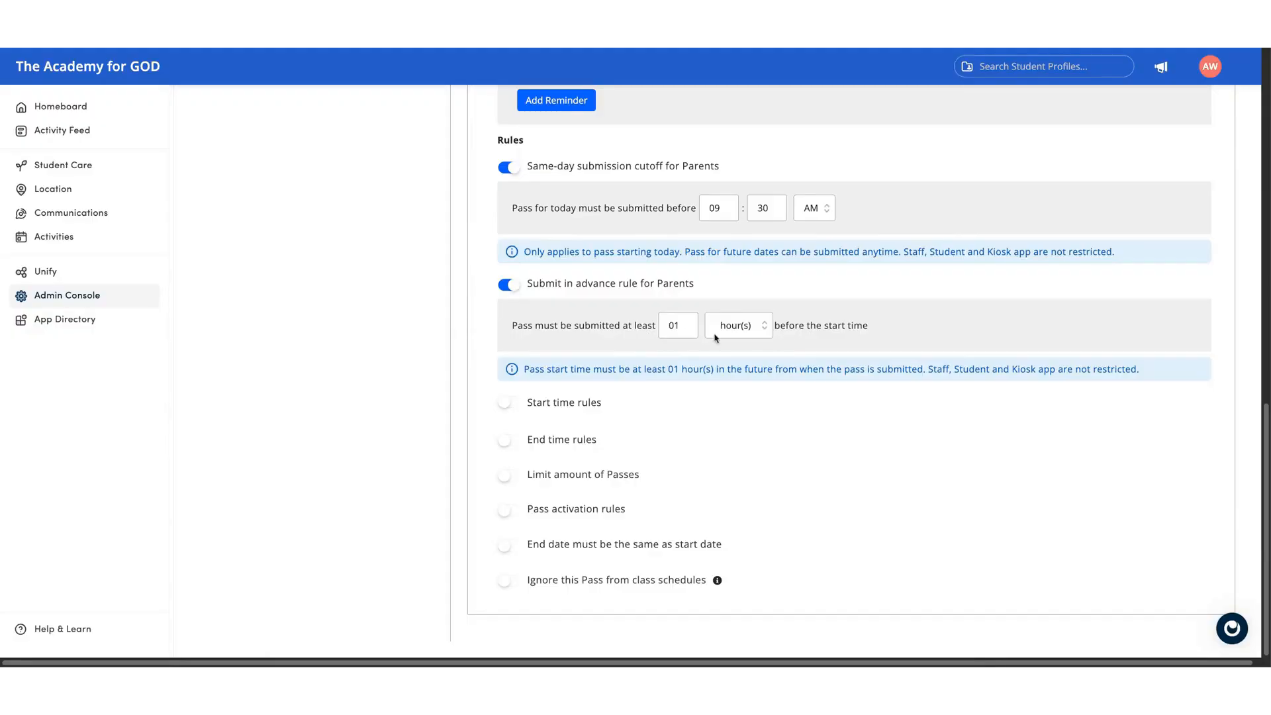
{"action": "left_click", "coordinate": [687, 323]}
{"action": "key", "text": "BackSpace"}
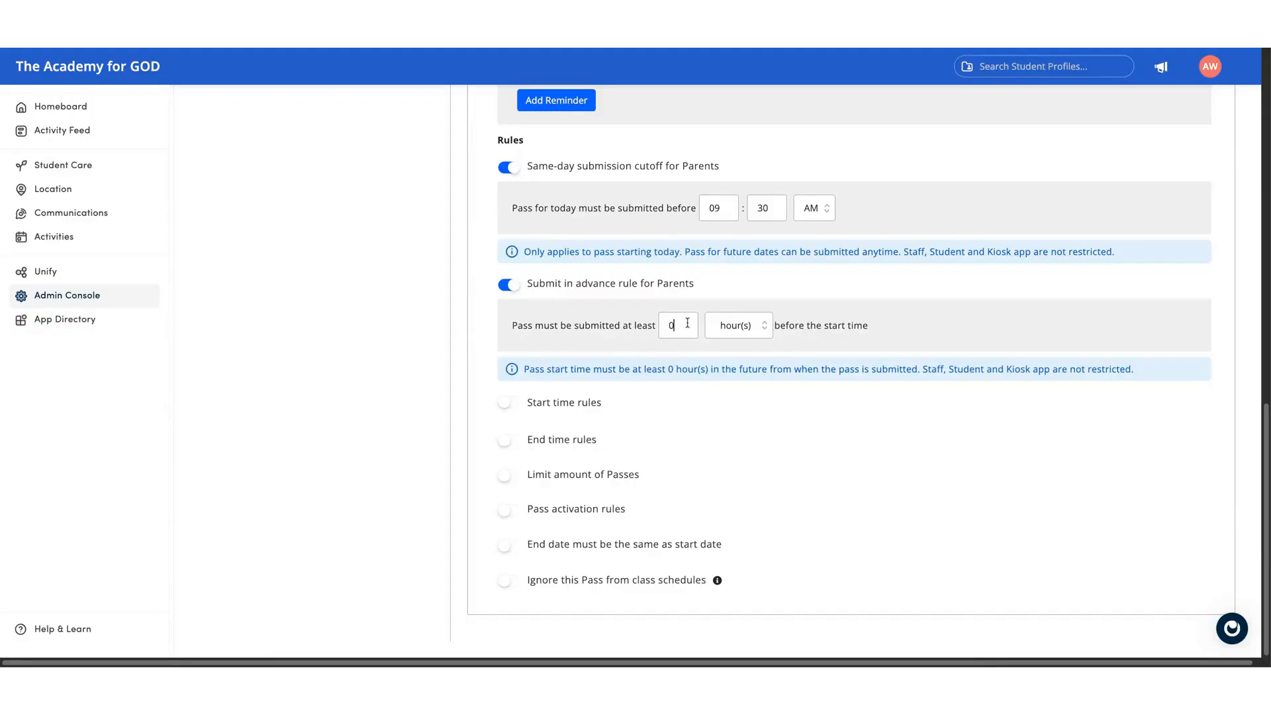
{"action": "type", "text": "3"}
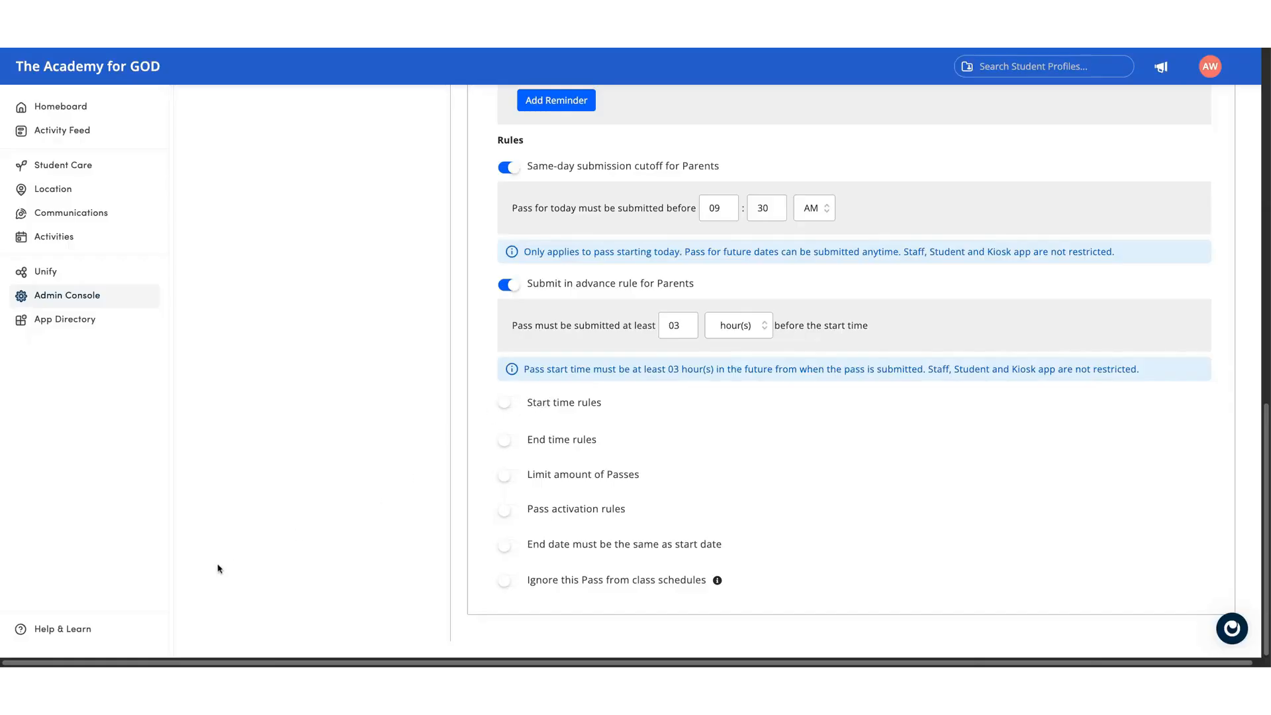
{"action": "scroll", "coordinate": [219, 569], "scroll_direction": "up", "scroll_amount": 1}
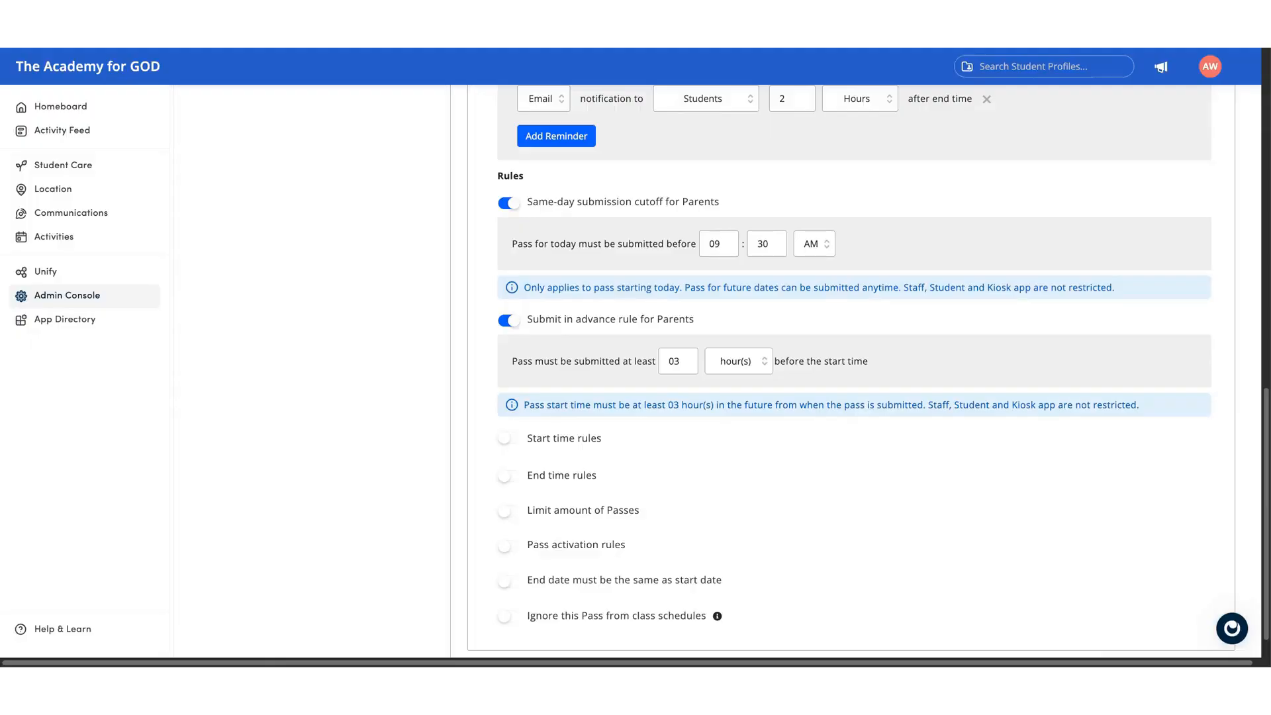
- Turn on start time rules so the pass can only start at 08:00 AM, and switch the repeat rule to Set days
{"action": "left_click", "coordinate": [506, 439]}
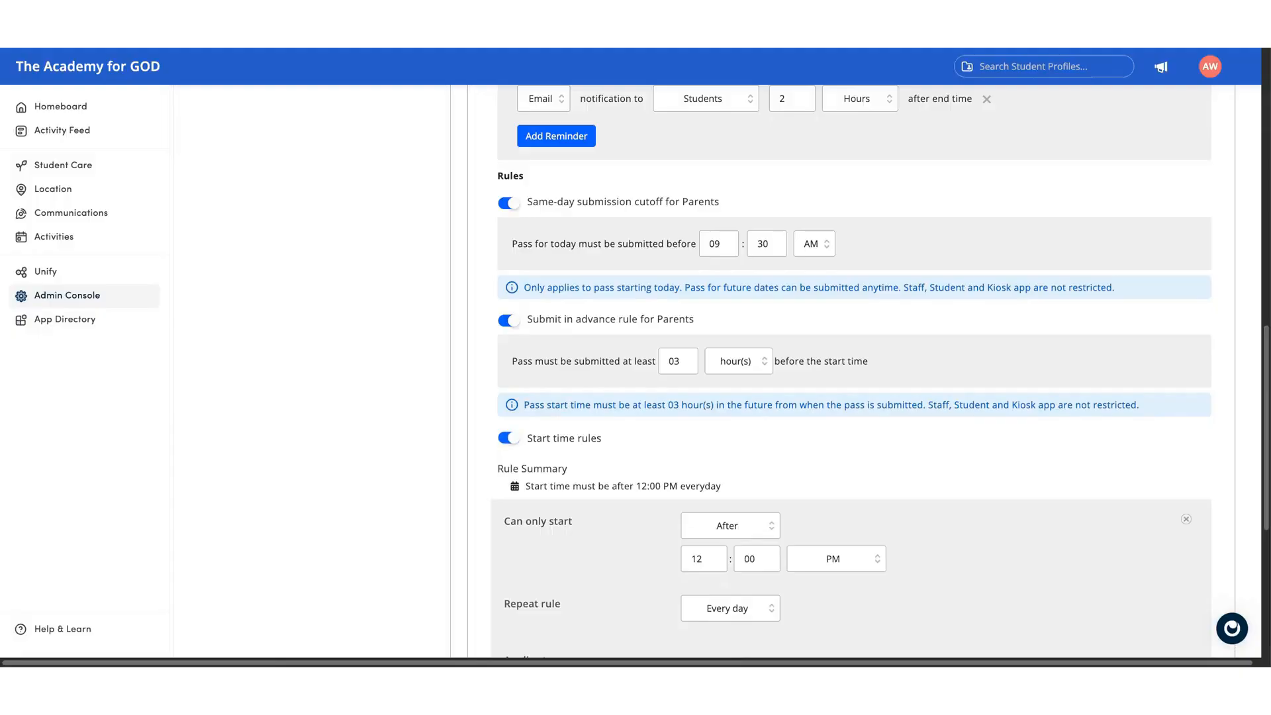
{"action": "scroll", "coordinate": [708, 411], "scroll_direction": "down", "scroll_amount": 7}
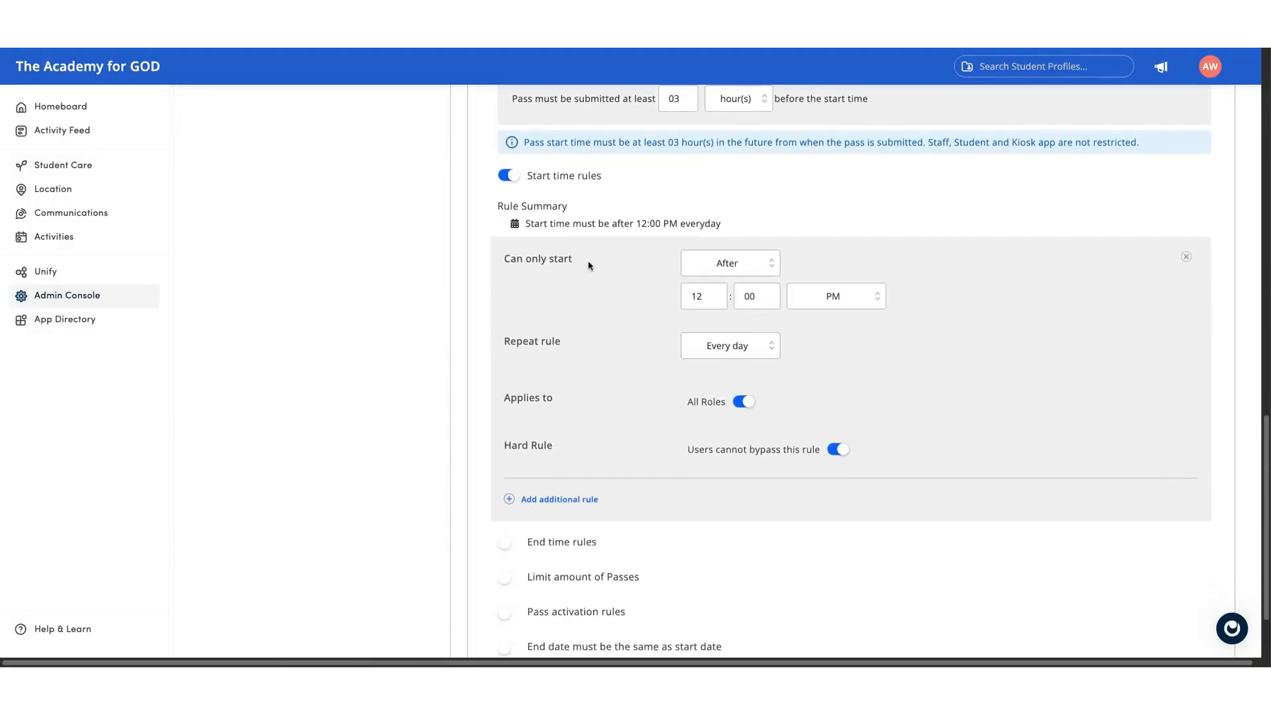
{"action": "left_click", "coordinate": [740, 274]}
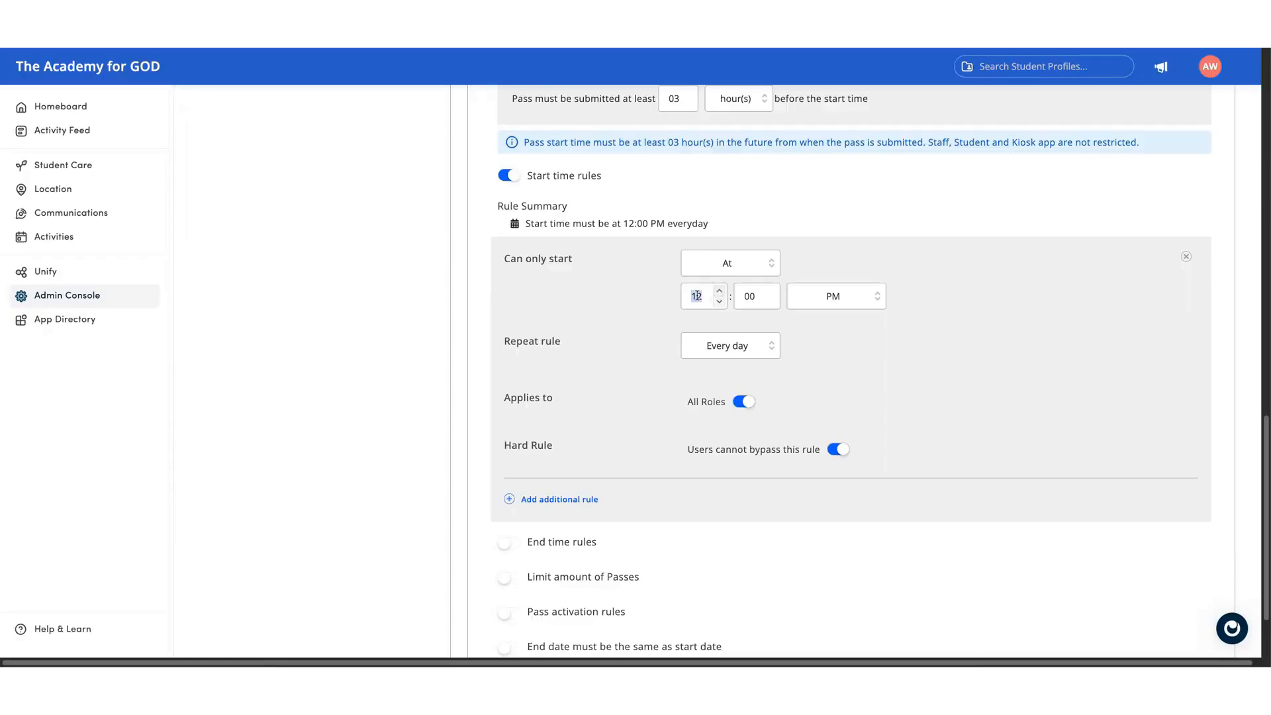
{"action": "type", "text": "8"}
{"action": "left_click", "coordinate": [842, 288]}
{"action": "scroll", "coordinate": [781, 444], "scroll_direction": "down", "scroll_amount": 3}
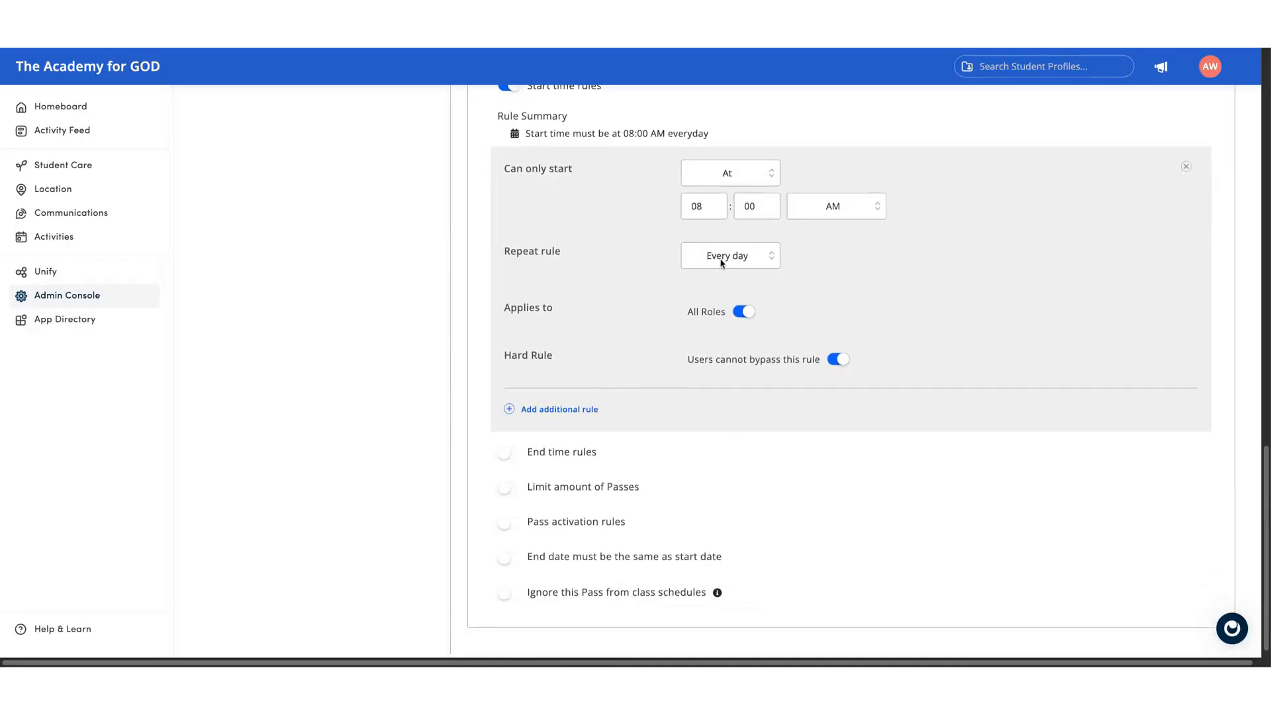
{"action": "left_click", "coordinate": [721, 263]}
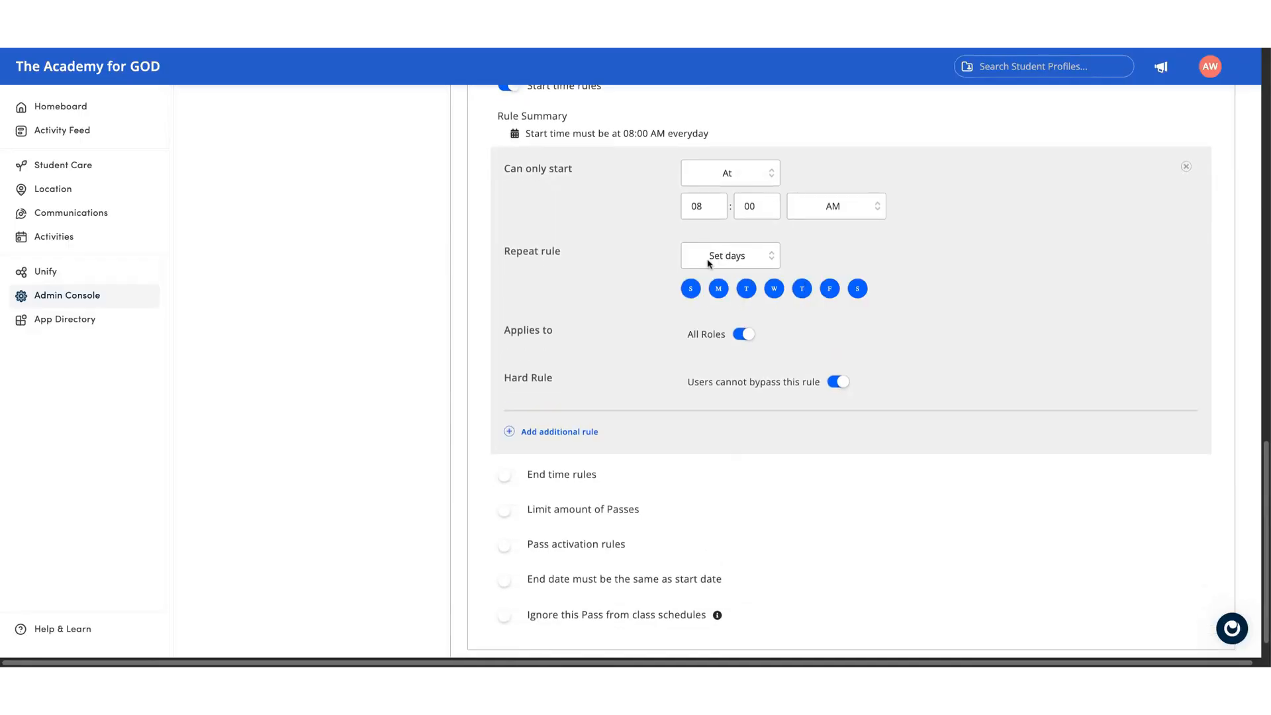
- Turn on end time rules so the pass can only end before 03:30 PM
{"action": "left_click", "coordinate": [520, 474]}
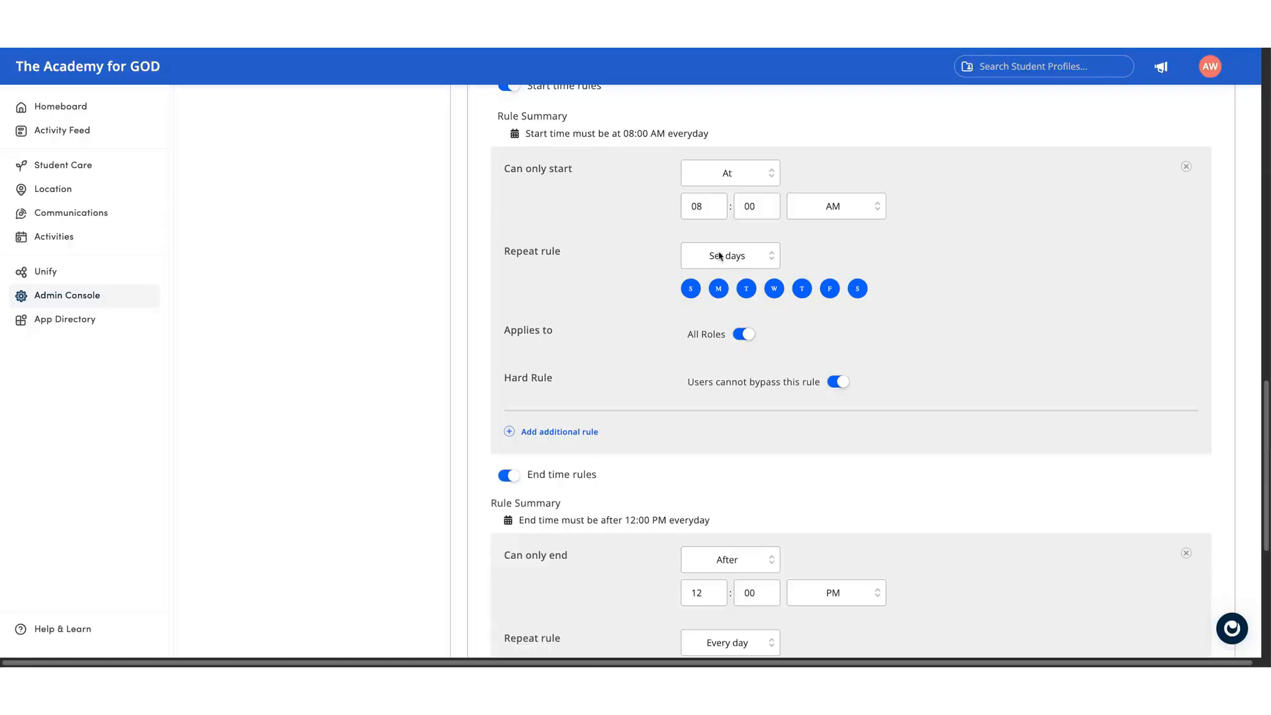
{"action": "scroll", "coordinate": [596, 400], "scroll_direction": "down", "scroll_amount": 5}
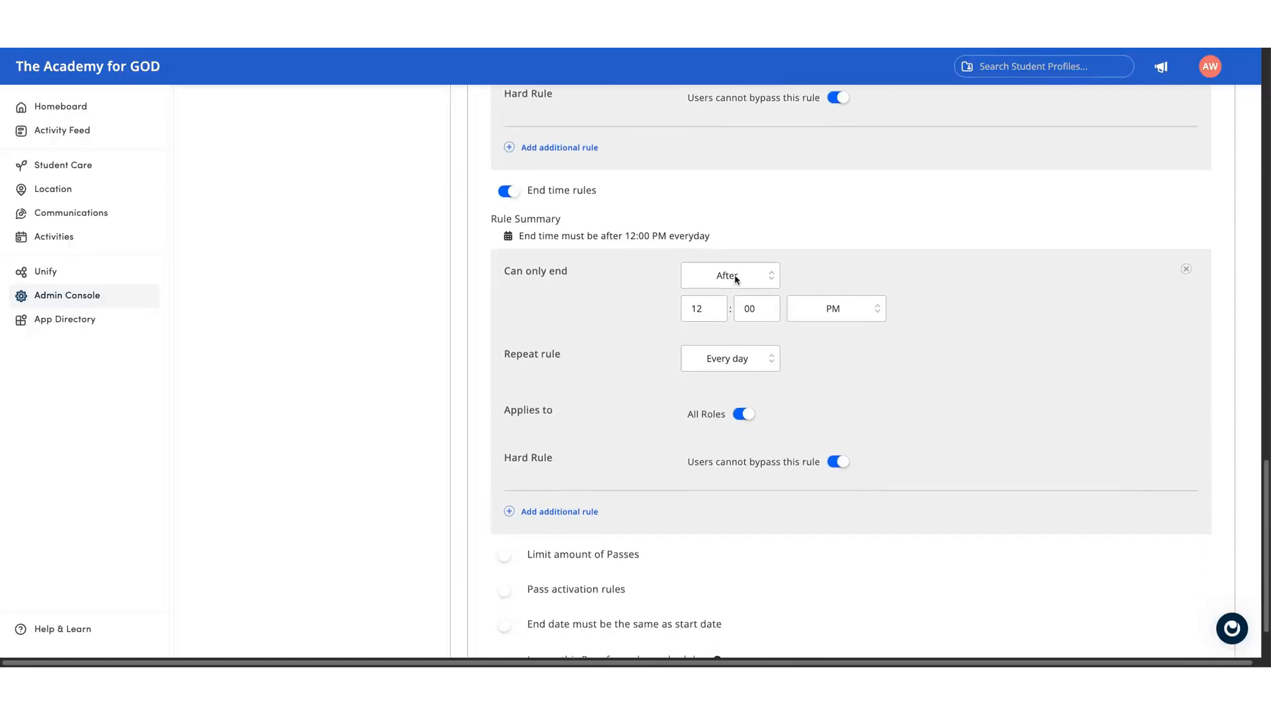
{"action": "left_click", "coordinate": [735, 280]}
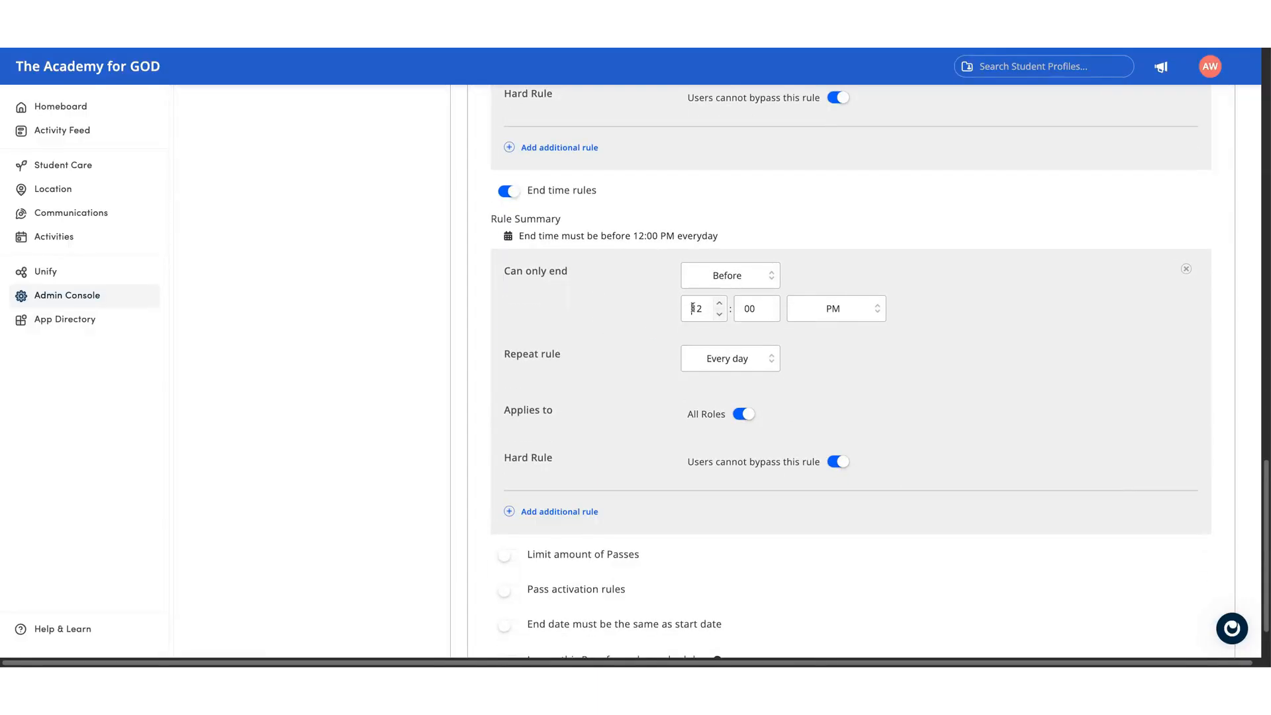
{"action": "double_click", "coordinate": [692, 308]}
{"action": "type", "text": "03"}
{"action": "double_click", "coordinate": [743, 308]}
{"action": "type", "text": "30"}
- Change the end time rule's condition from Before to At
{"action": "scroll", "coordinate": [592, 294], "scroll_direction": "up", "scroll_amount": 4}
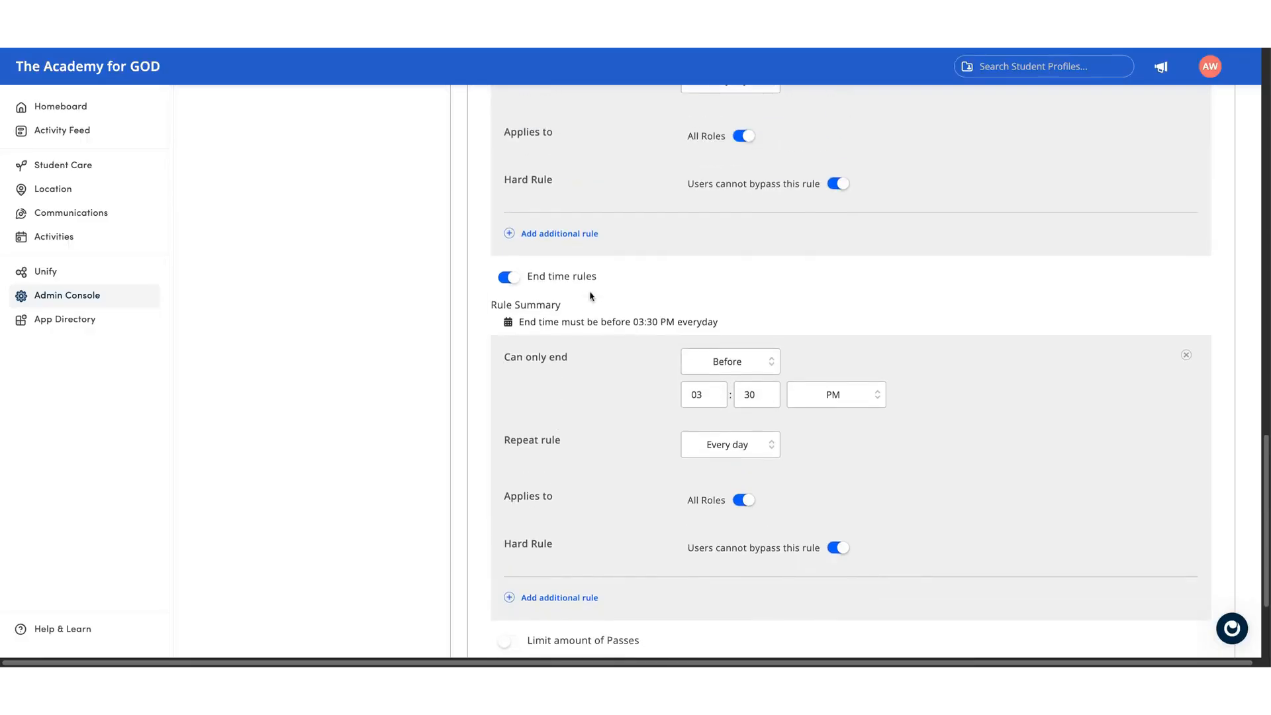
{"action": "scroll", "coordinate": [719, 173], "scroll_direction": "up", "scroll_amount": 1}
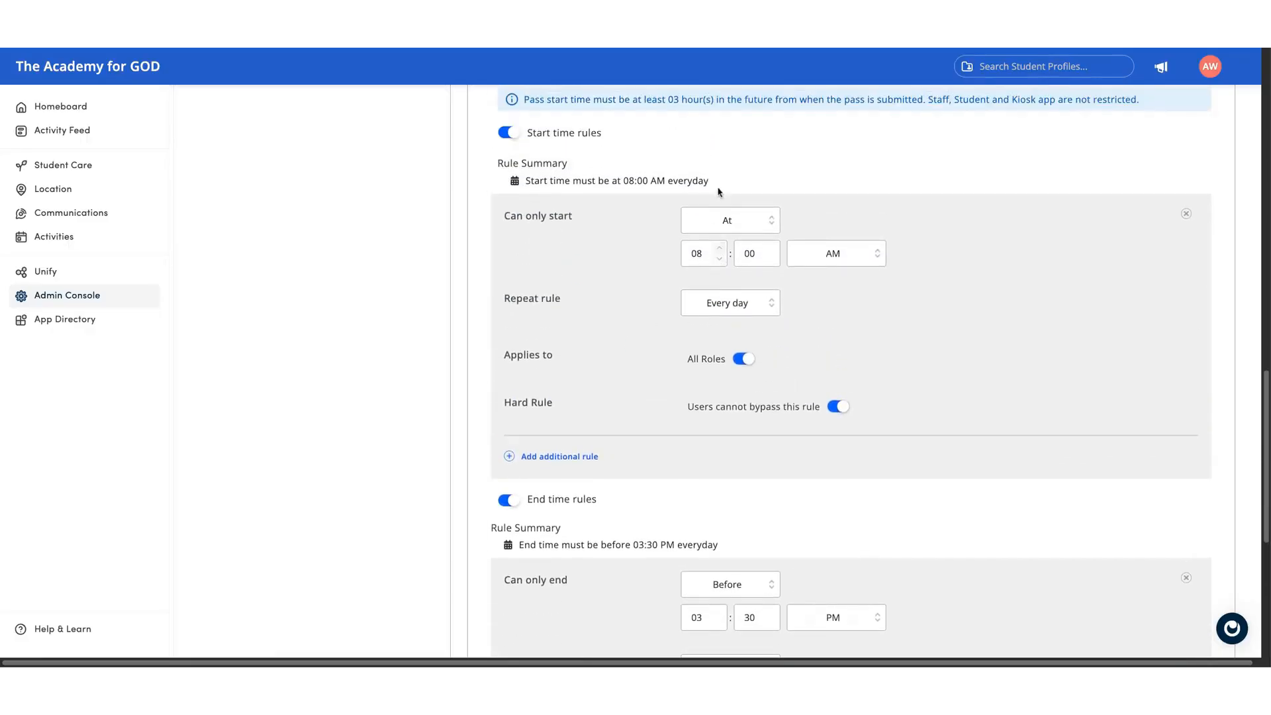
{"action": "scroll", "coordinate": [735, 572], "scroll_direction": "down", "scroll_amount": 1}
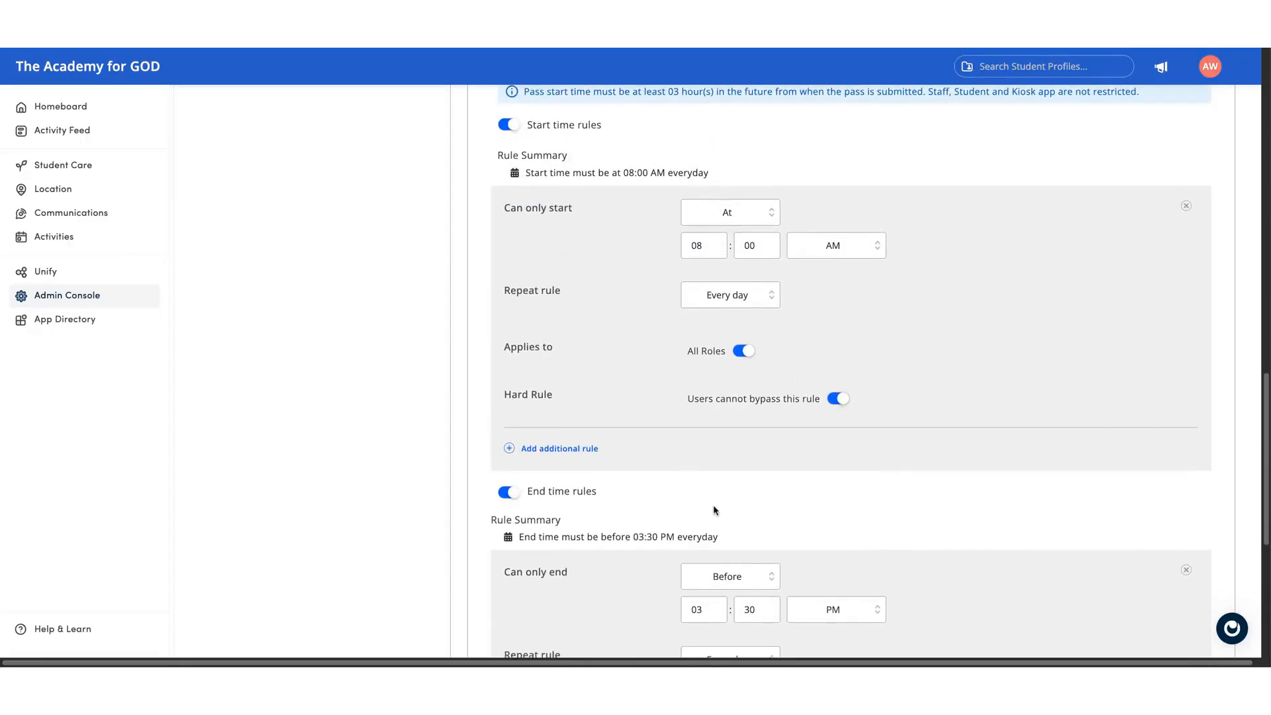
{"action": "left_click", "coordinate": [727, 579]}
{"action": "scroll", "coordinate": [794, 551], "scroll_direction": "down", "scroll_amount": 1}
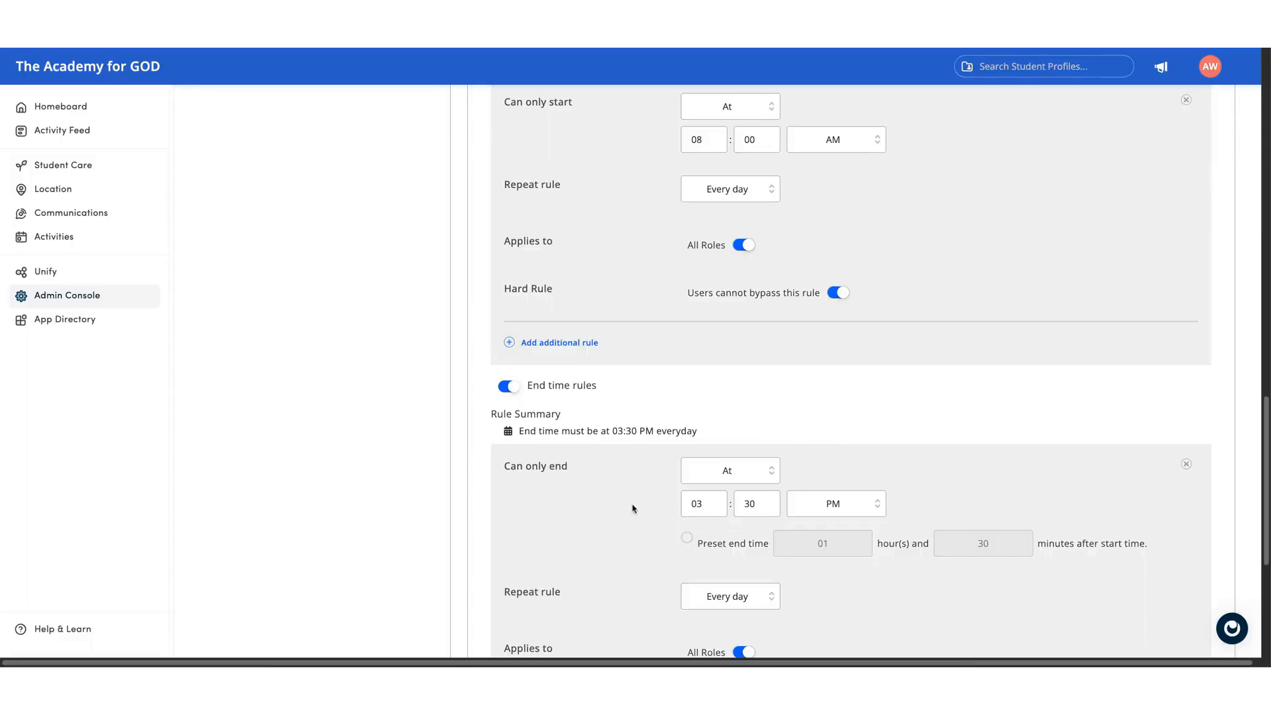
- Change the start time rule's condition from At to Before
{"action": "scroll", "coordinate": [673, 459], "scroll_direction": "up", "scroll_amount": 1}
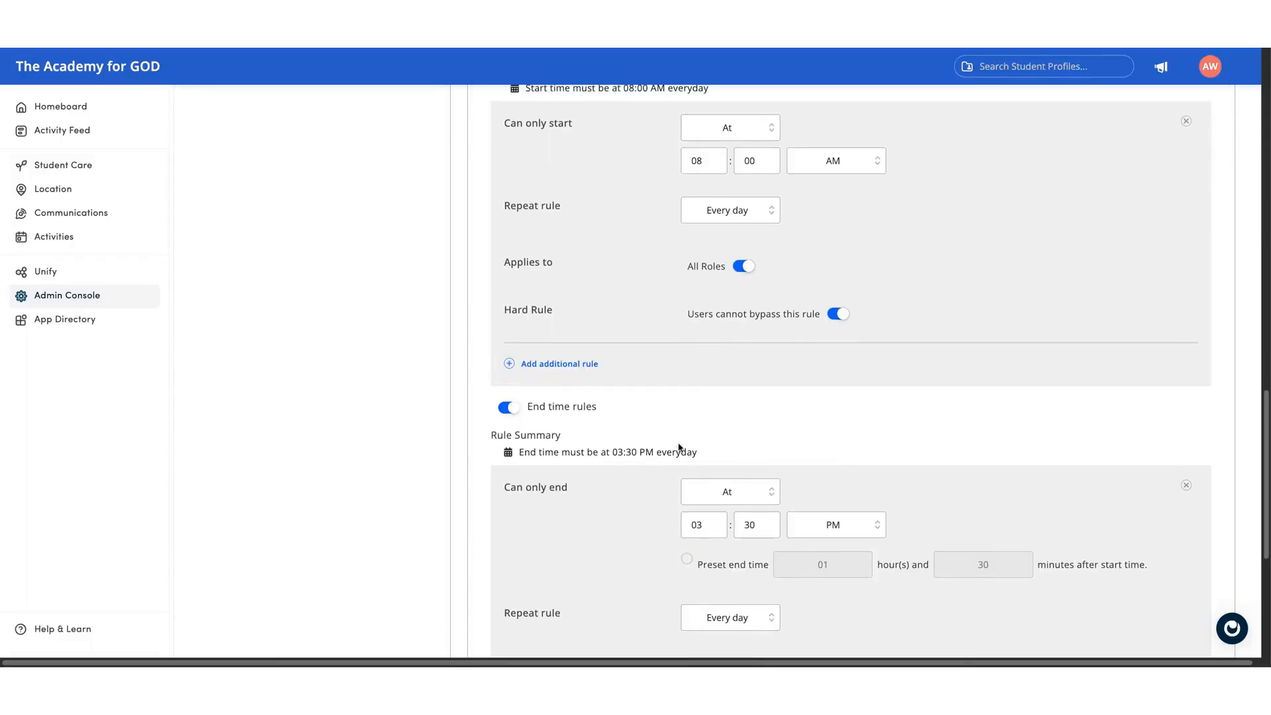
{"action": "left_click", "coordinate": [721, 136]}
{"action": "scroll", "coordinate": [662, 397], "scroll_direction": "down", "scroll_amount": 3}
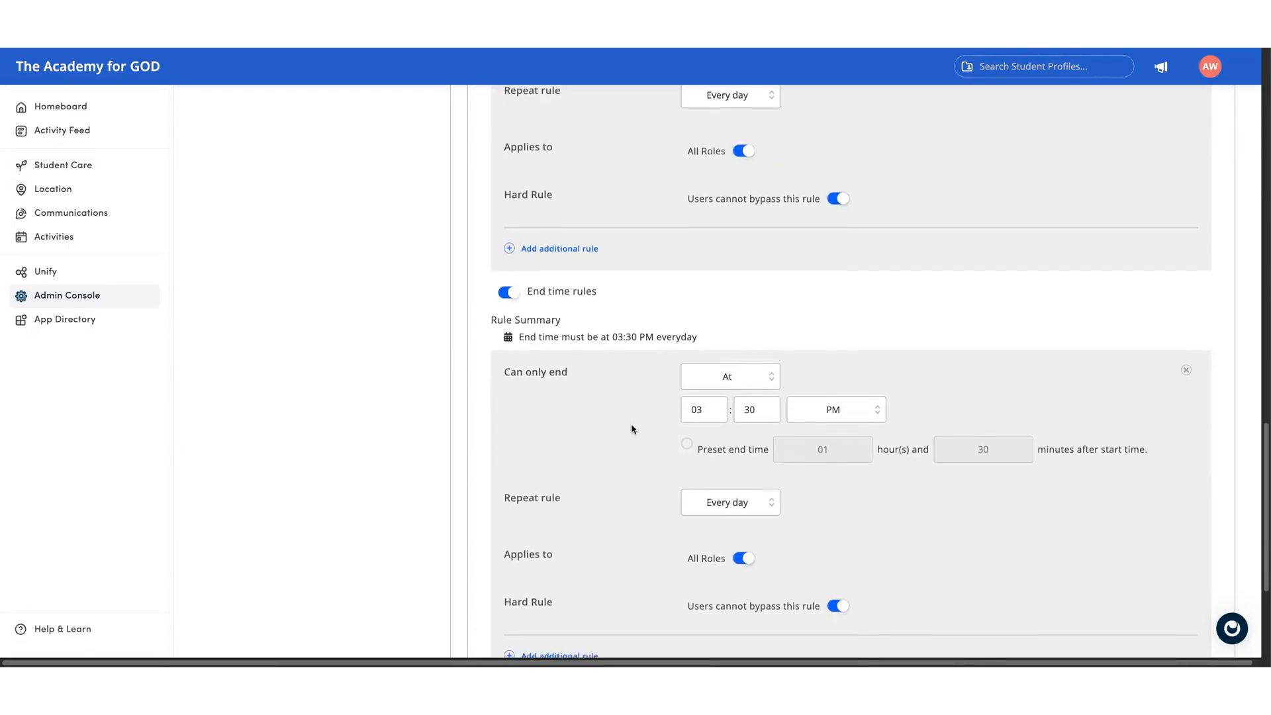
- Turn on the limit for the amount of passes, keeping 1 pass every day for all students
{"action": "scroll", "coordinate": [634, 432], "scroll_direction": "down", "scroll_amount": 2}
{"action": "left_click", "coordinate": [509, 477]}
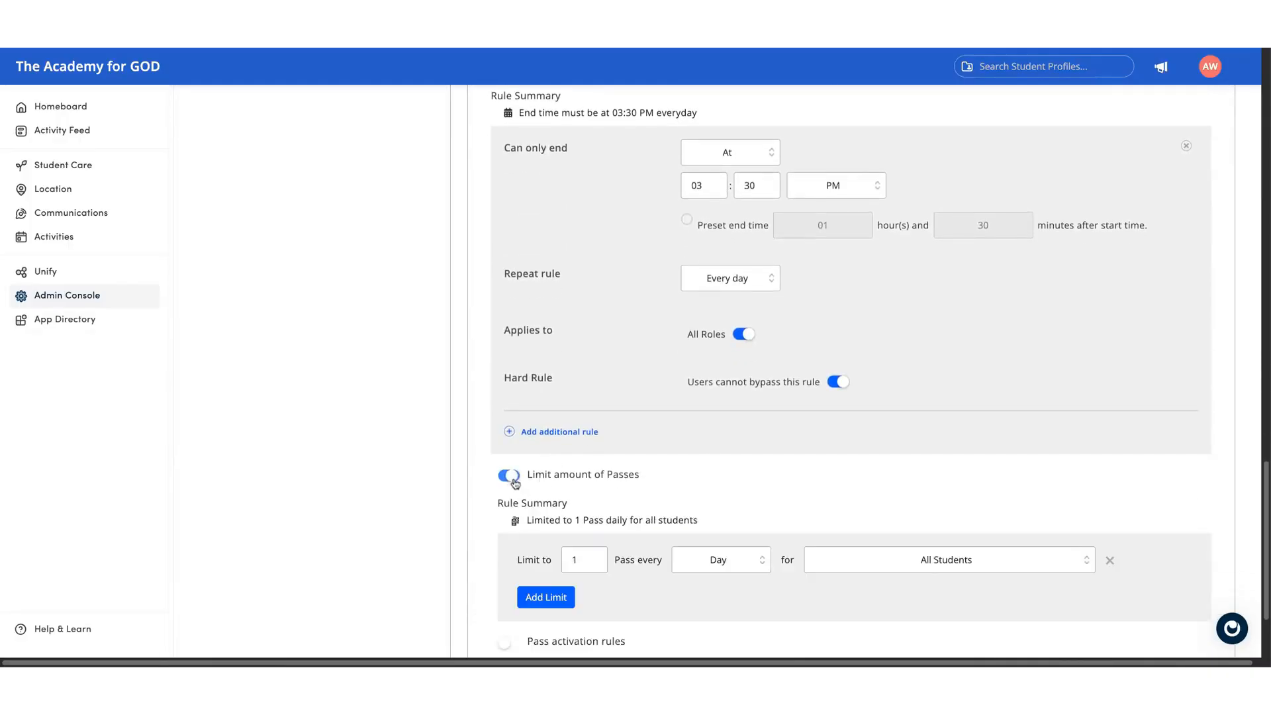
{"action": "scroll", "coordinate": [594, 516], "scroll_direction": "down", "scroll_amount": 1}
{"action": "scroll", "coordinate": [594, 516], "scroll_direction": "down", "scroll_amount": 1}
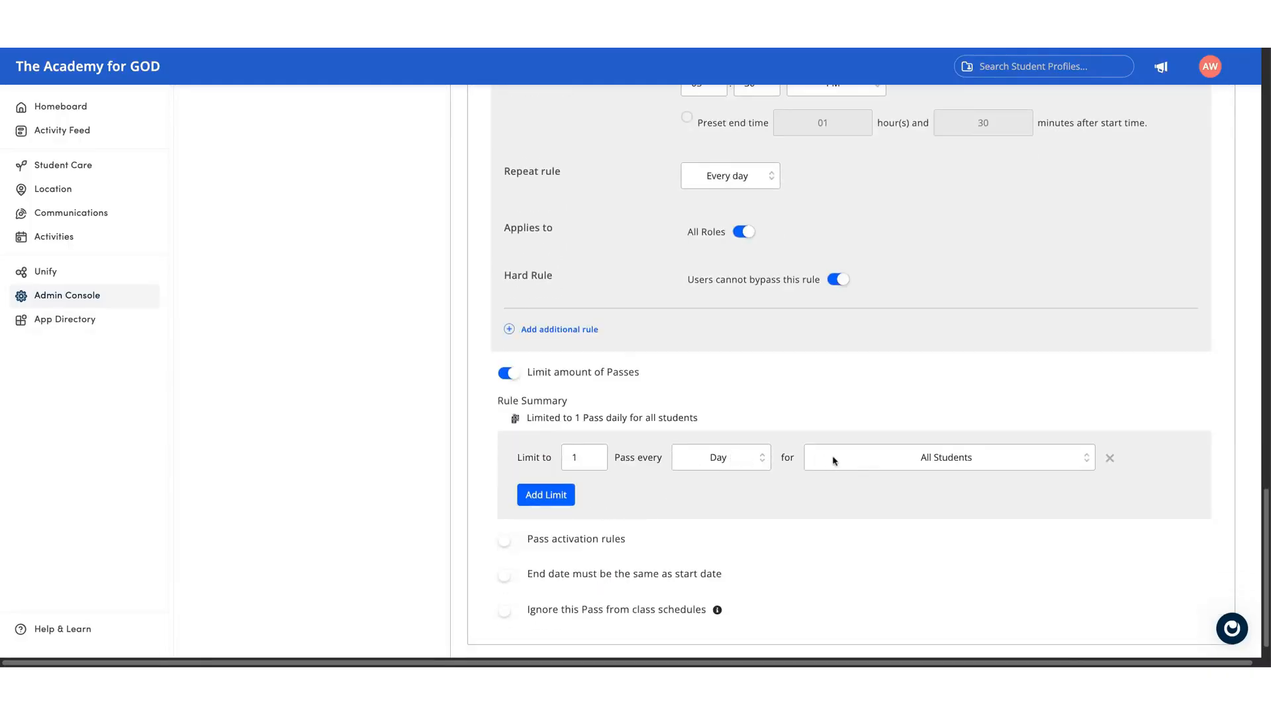
{"action": "left_click", "coordinate": [740, 465]}
{"action": "left_click", "coordinate": [732, 463]}
{"action": "scroll", "coordinate": [756, 525], "scroll_direction": "down", "scroll_amount": 1}
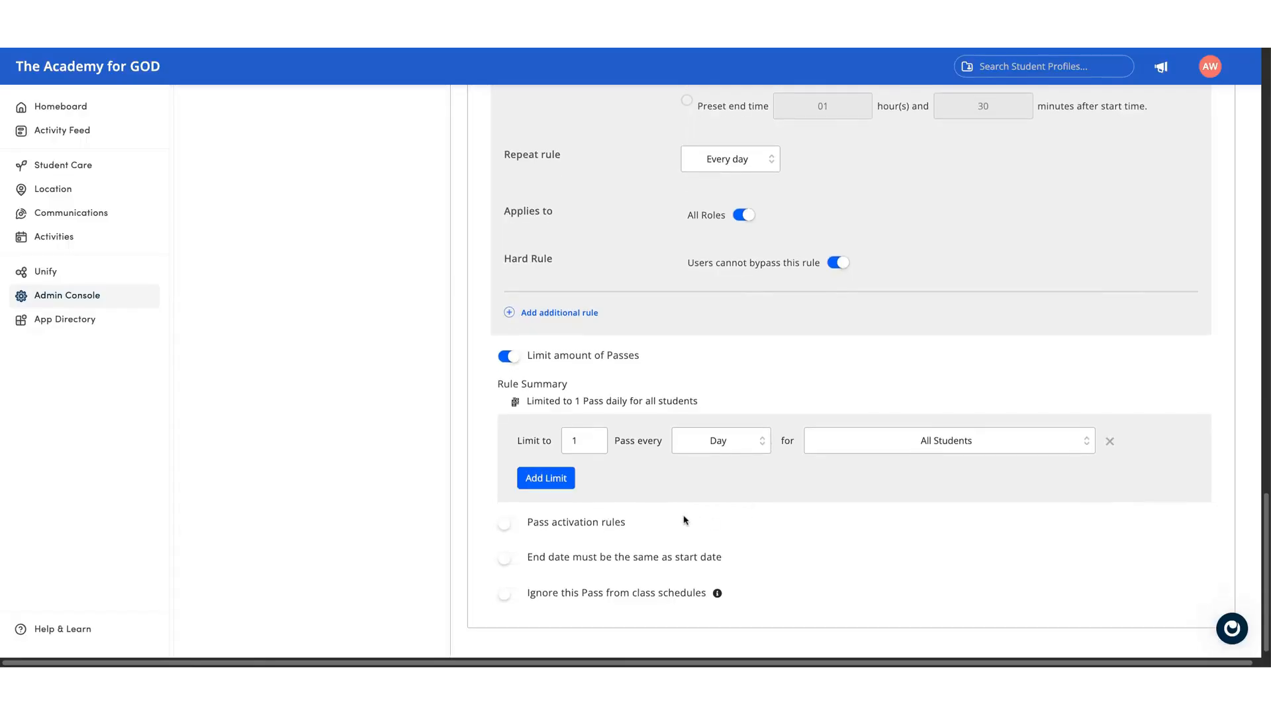
- Require the end date to match the start date, and set this pass to be ignored from class schedules
{"action": "scroll", "coordinate": [846, 355], "scroll_direction": "down", "scroll_amount": 1}
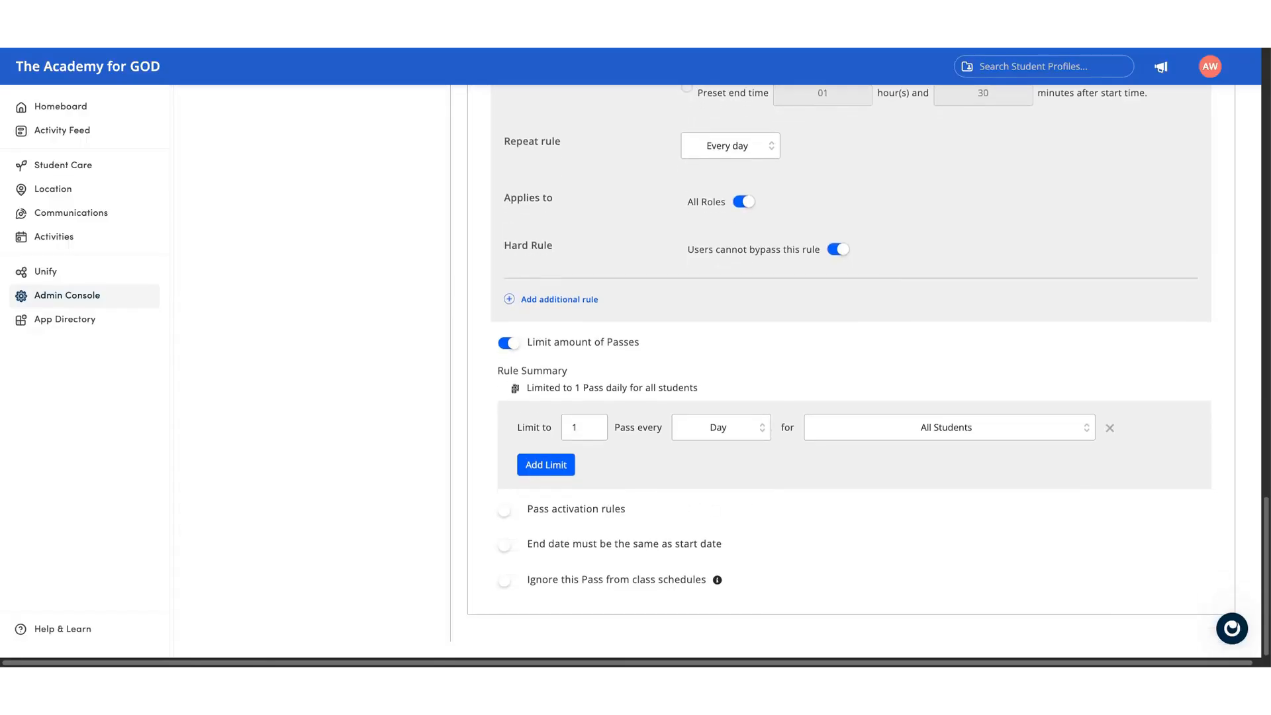
{"action": "scroll", "coordinate": [845, 358], "scroll_direction": "down", "scroll_amount": 1}
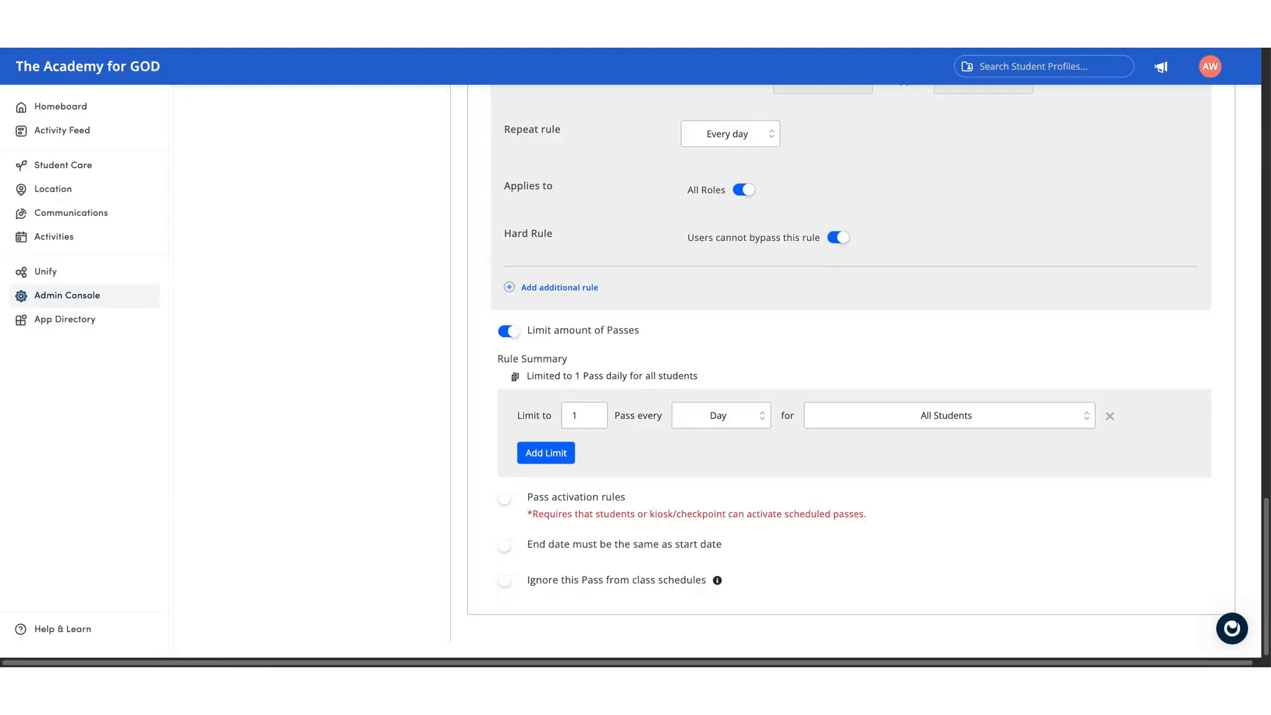
{"action": "left_click", "coordinate": [507, 545]}
{"action": "left_click", "coordinate": [518, 587]}
{"action": "mouse_move", "coordinate": [717, 581]}
{"action": "scroll", "coordinate": [772, 568], "scroll_direction": "up", "scroll_amount": 5}
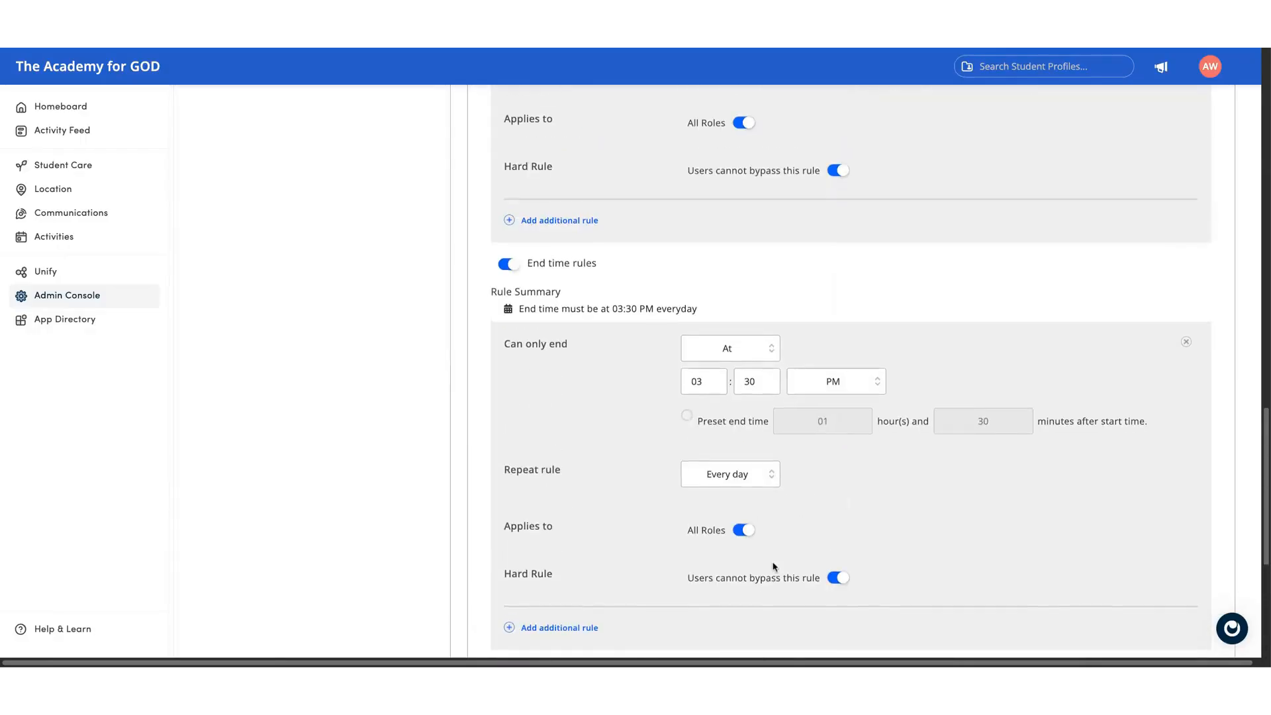
{"action": "scroll", "coordinate": [774, 568], "scroll_direction": "up", "scroll_amount": 6}
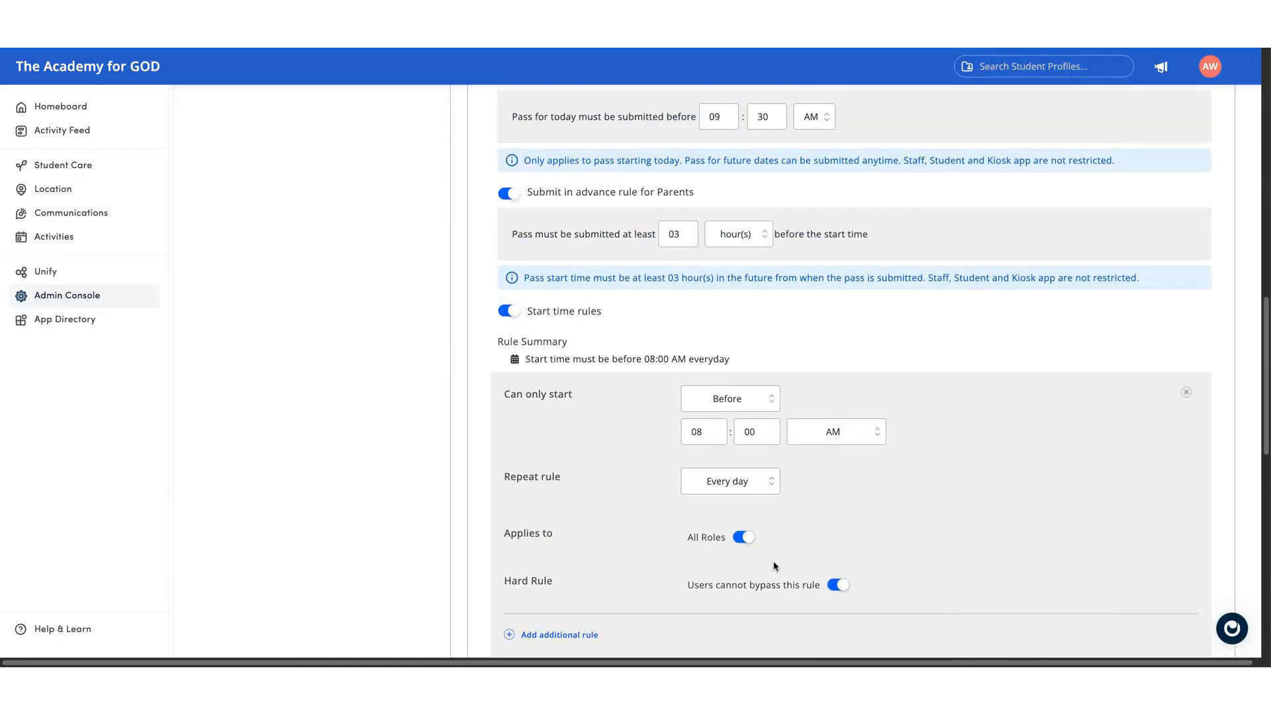
{"action": "scroll", "coordinate": [776, 567], "scroll_direction": "down", "scroll_amount": 6}
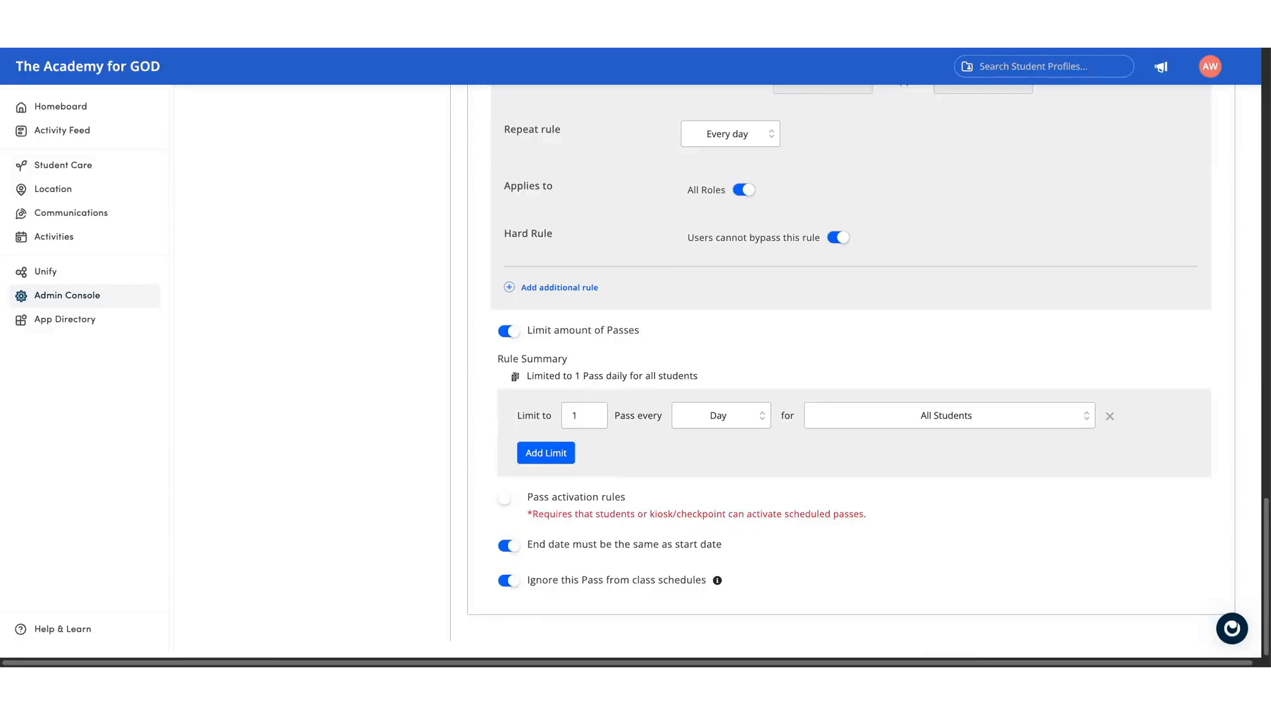
{"action": "scroll", "coordinate": [851, 371], "scroll_direction": "up", "scroll_amount": 15}
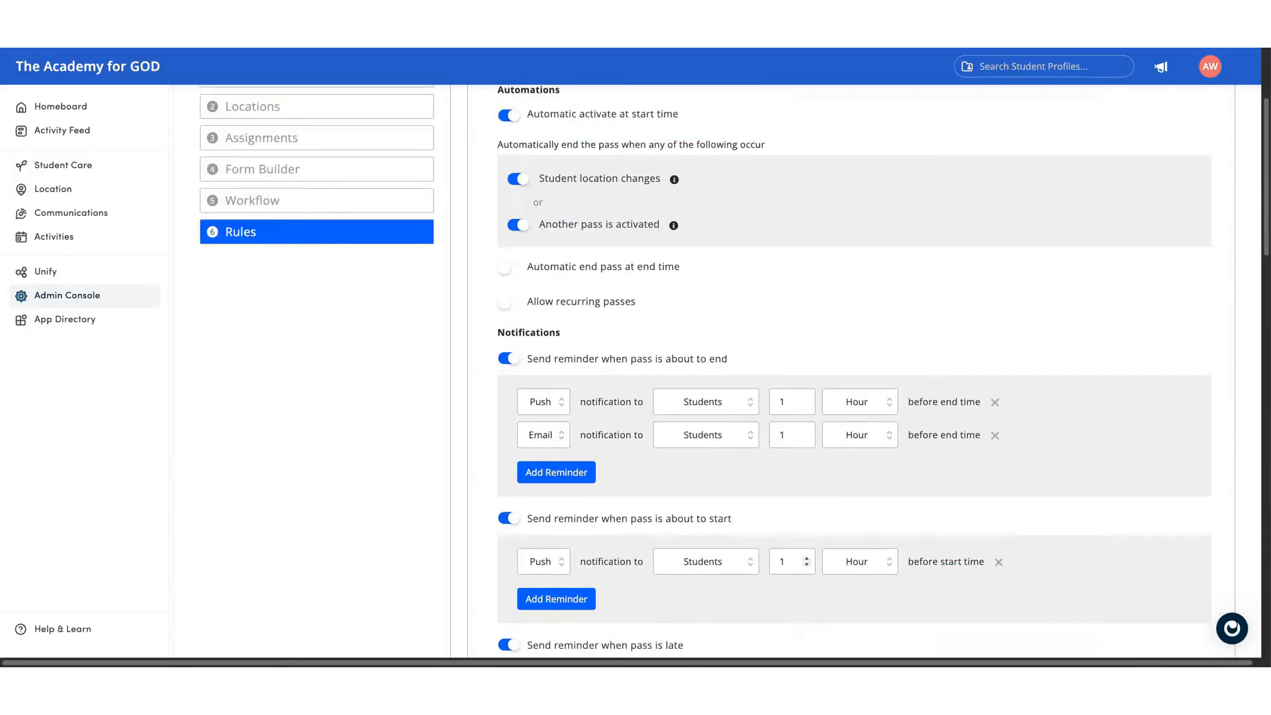
- Set the start time rule's condition to At for the 08:00 AM start
{"action": "scroll", "coordinate": [854, 371], "scroll_direction": "down", "scroll_amount": 15}
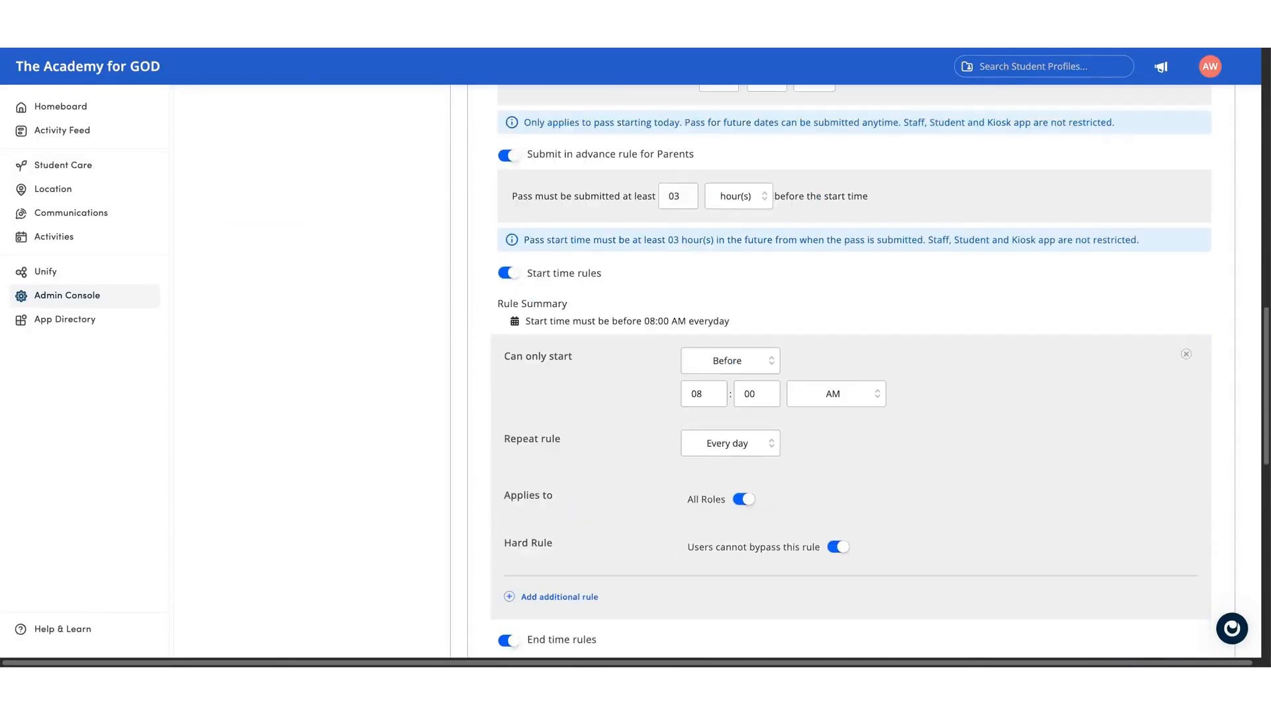
{"action": "scroll", "coordinate": [740, 270], "scroll_direction": "down", "scroll_amount": 3}
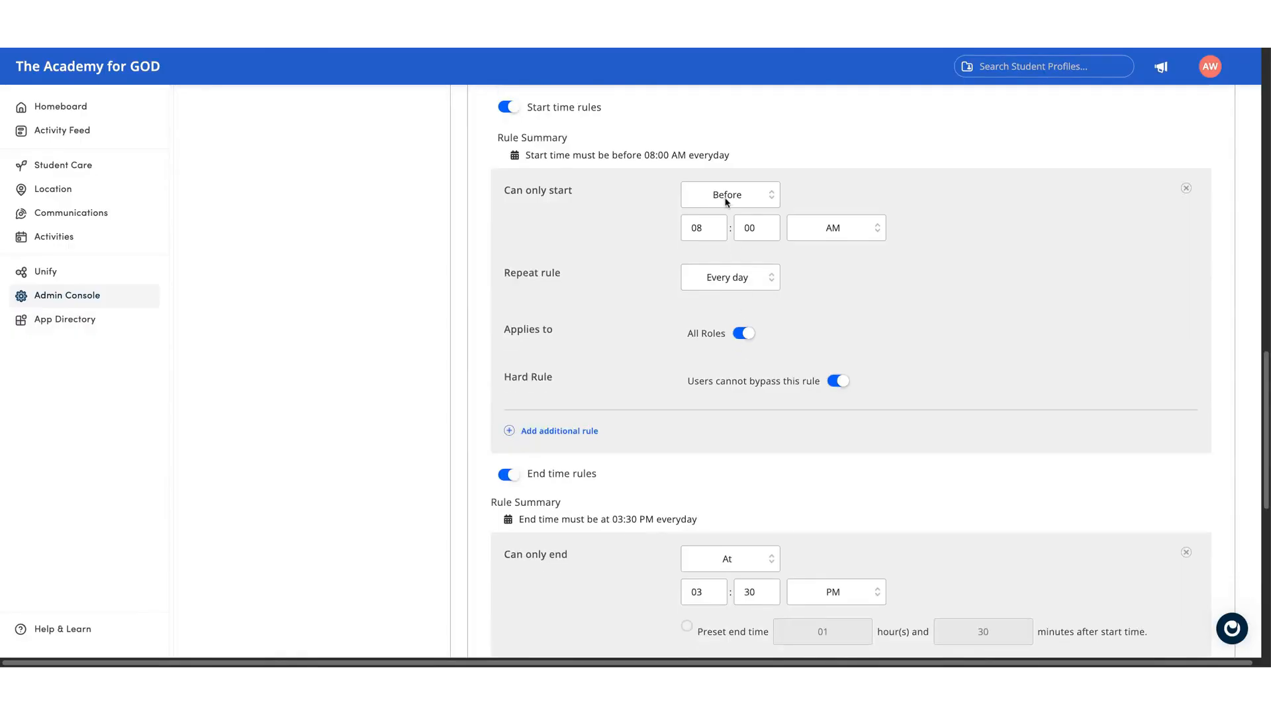
{"action": "left_click", "coordinate": [727, 202]}
- Set the end time rule's condition to Before for the 03:30 PM end
{"action": "scroll", "coordinate": [766, 499], "scroll_direction": "down", "scroll_amount": 2}
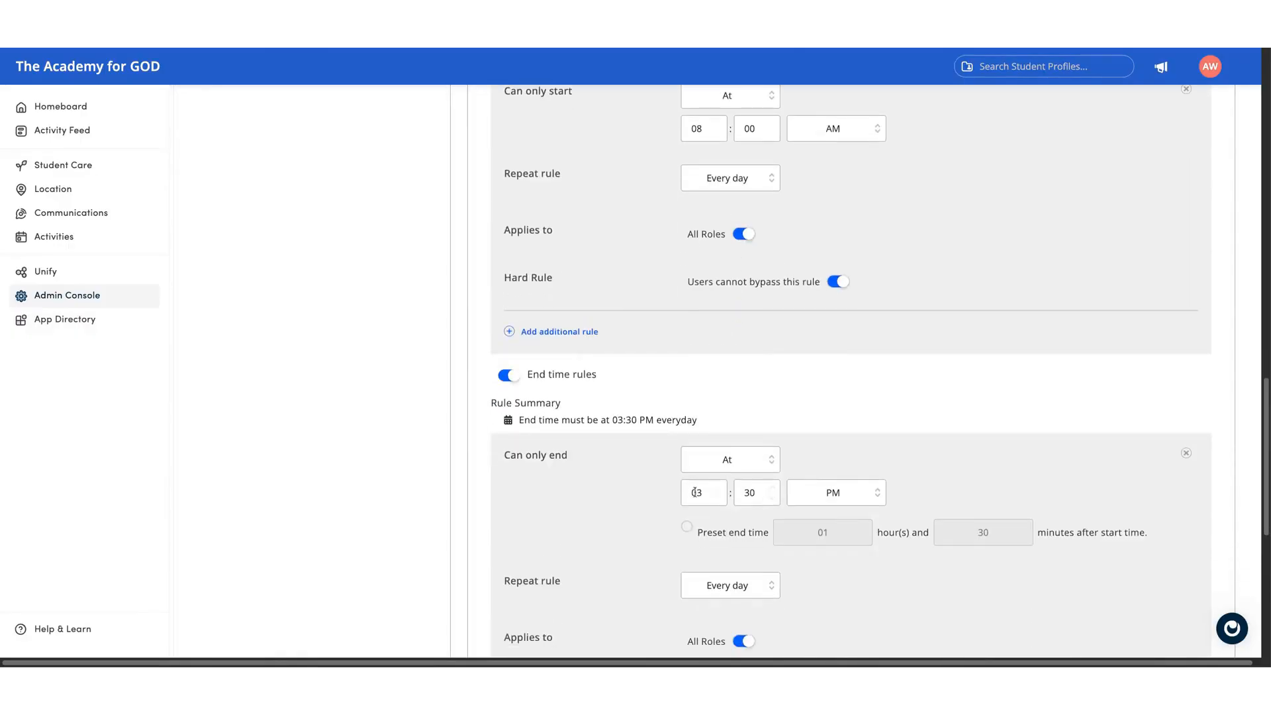
{"action": "left_click", "coordinate": [743, 461]}
{"action": "left_click", "coordinate": [718, 400]}
- Turn off the submit in advance rule for parents
{"action": "scroll", "coordinate": [662, 443], "scroll_direction": "down", "scroll_amount": 6}
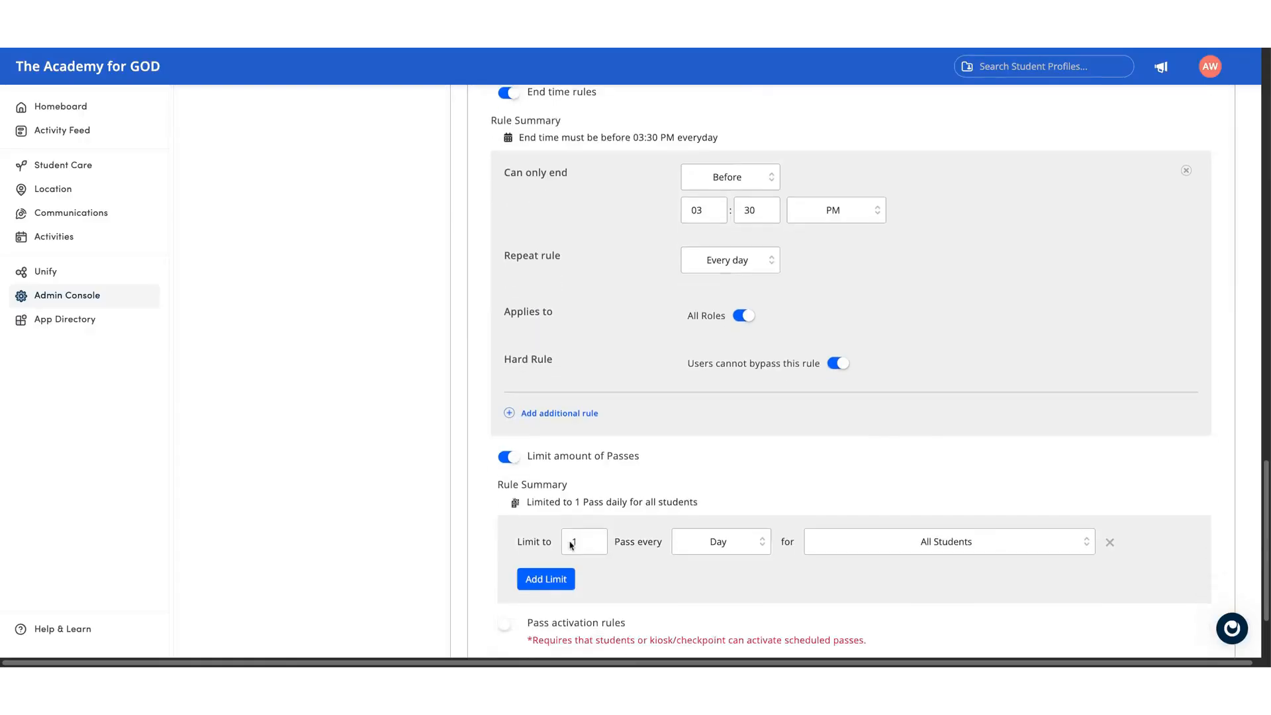
{"action": "scroll", "coordinate": [567, 516], "scroll_direction": "up", "scroll_amount": 12}
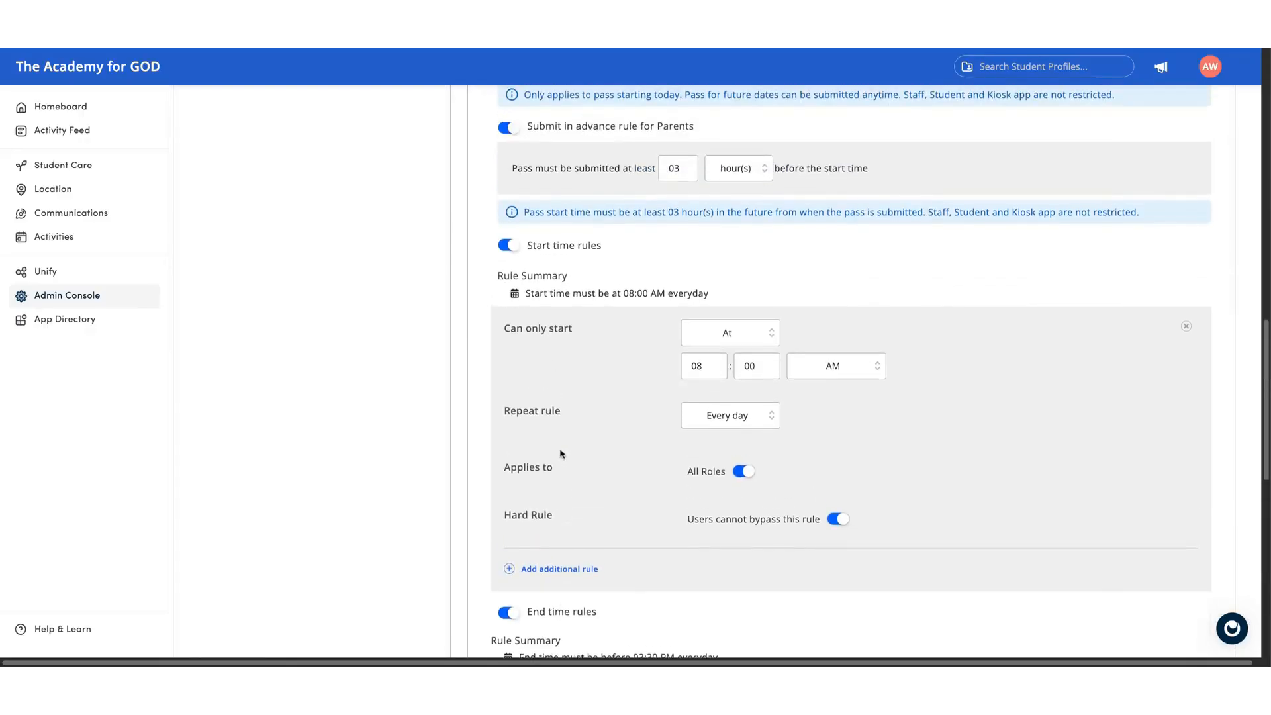
{"action": "left_click", "coordinate": [508, 239]}
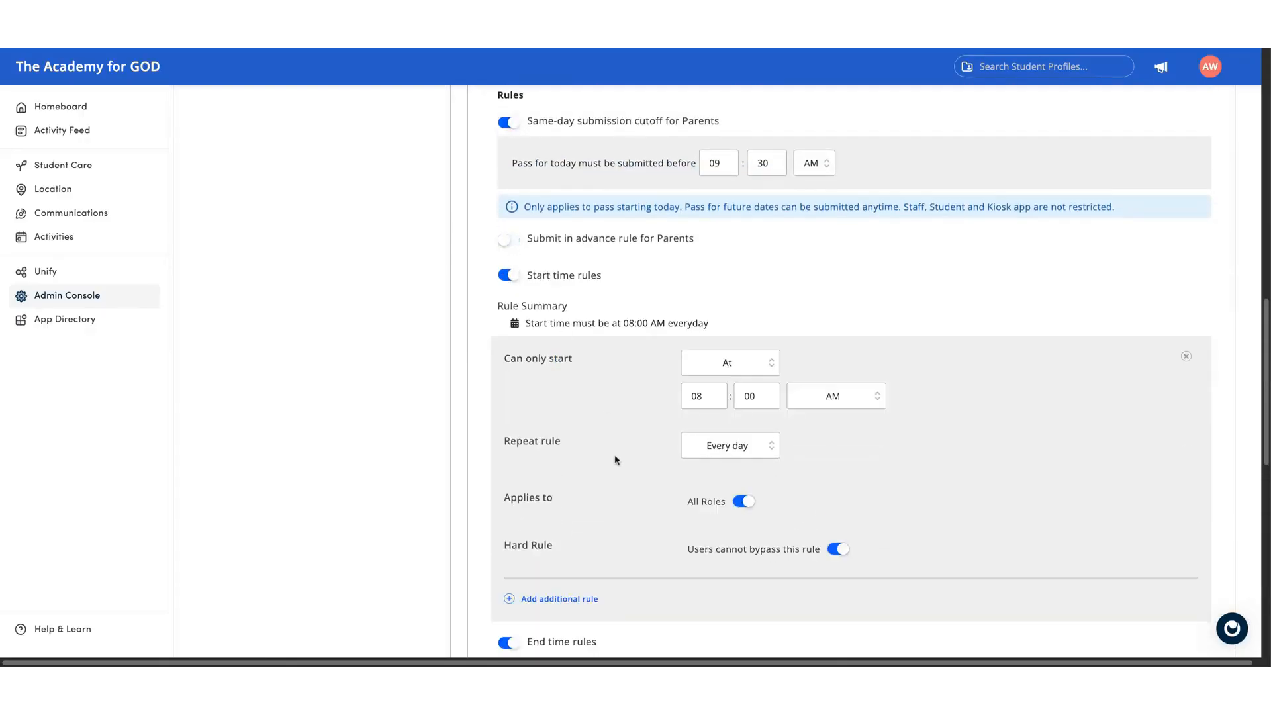
- Turn off the reminders for passes about to start and about to end, and save the new pass
{"action": "scroll", "coordinate": [614, 464], "scroll_direction": "up", "scroll_amount": 3}
{"action": "scroll", "coordinate": [669, 410], "scroll_direction": "up", "scroll_amount": 2}
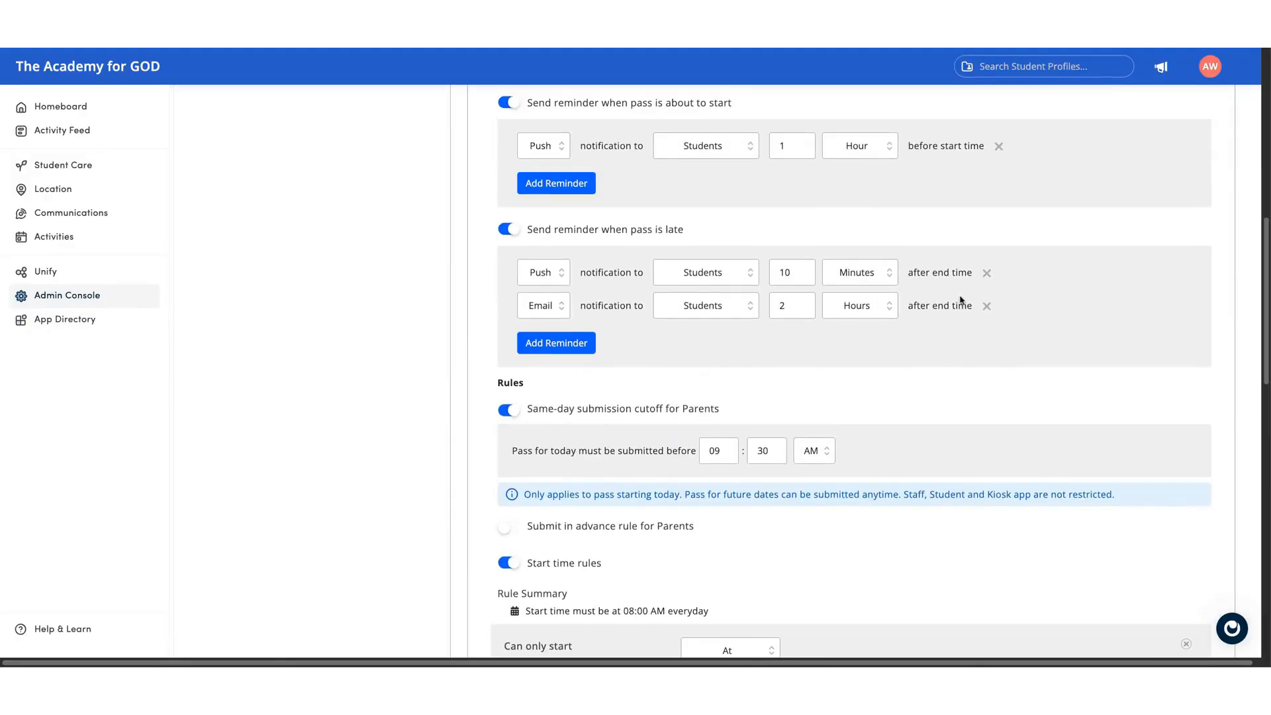
{"action": "scroll", "coordinate": [629, 463], "scroll_direction": "up", "scroll_amount": 2}
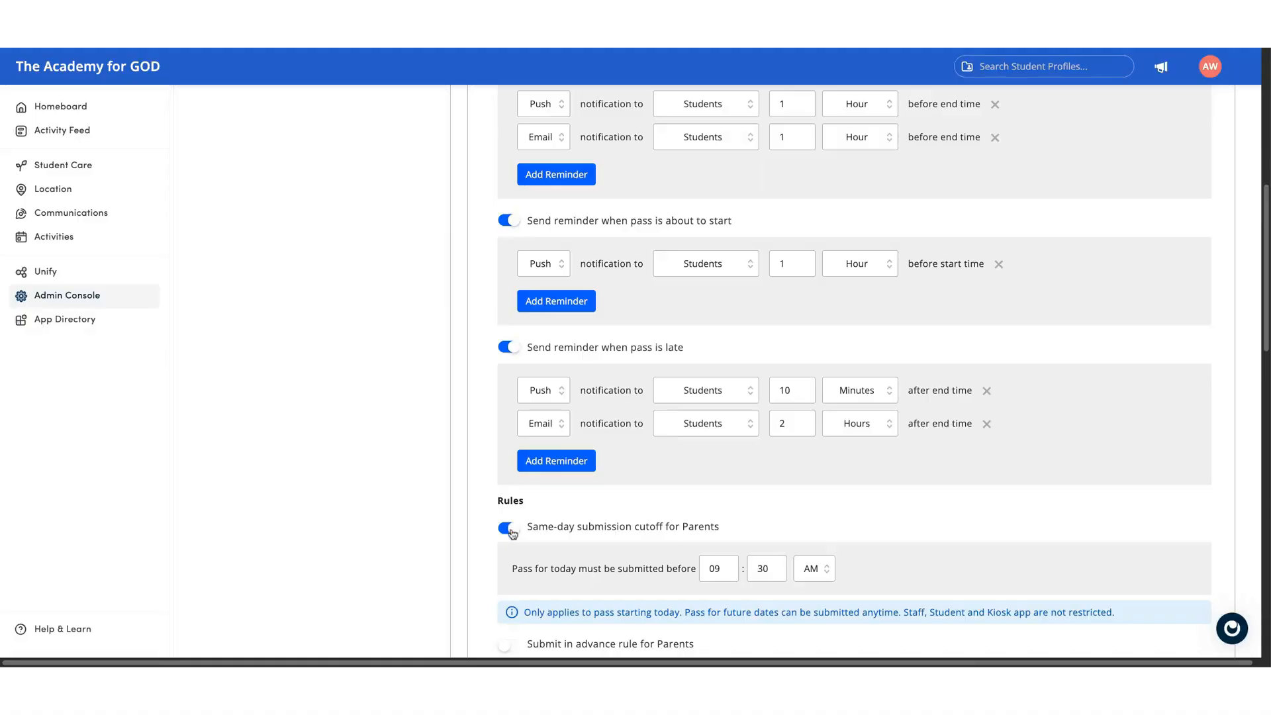
{"action": "scroll", "coordinate": [520, 354], "scroll_direction": "up", "scroll_amount": 1}
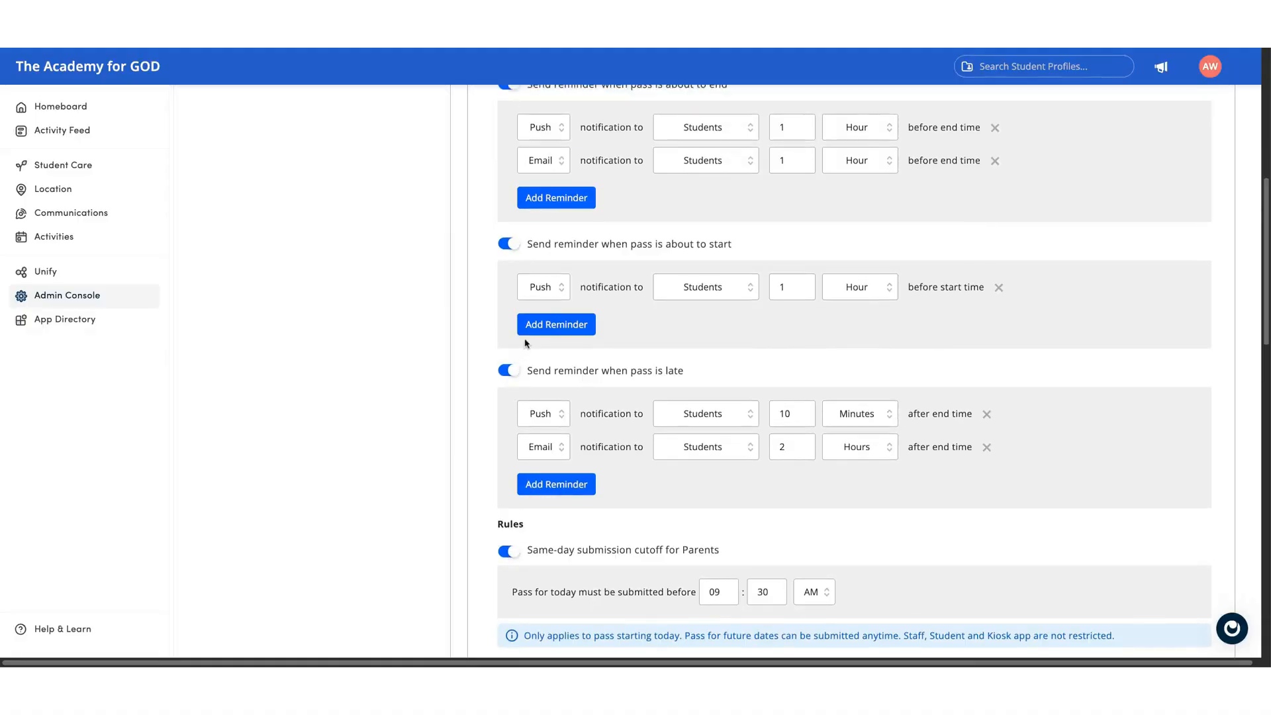
{"action": "left_click", "coordinate": [514, 243]}
{"action": "scroll", "coordinate": [538, 298], "scroll_direction": "up", "scroll_amount": 2}
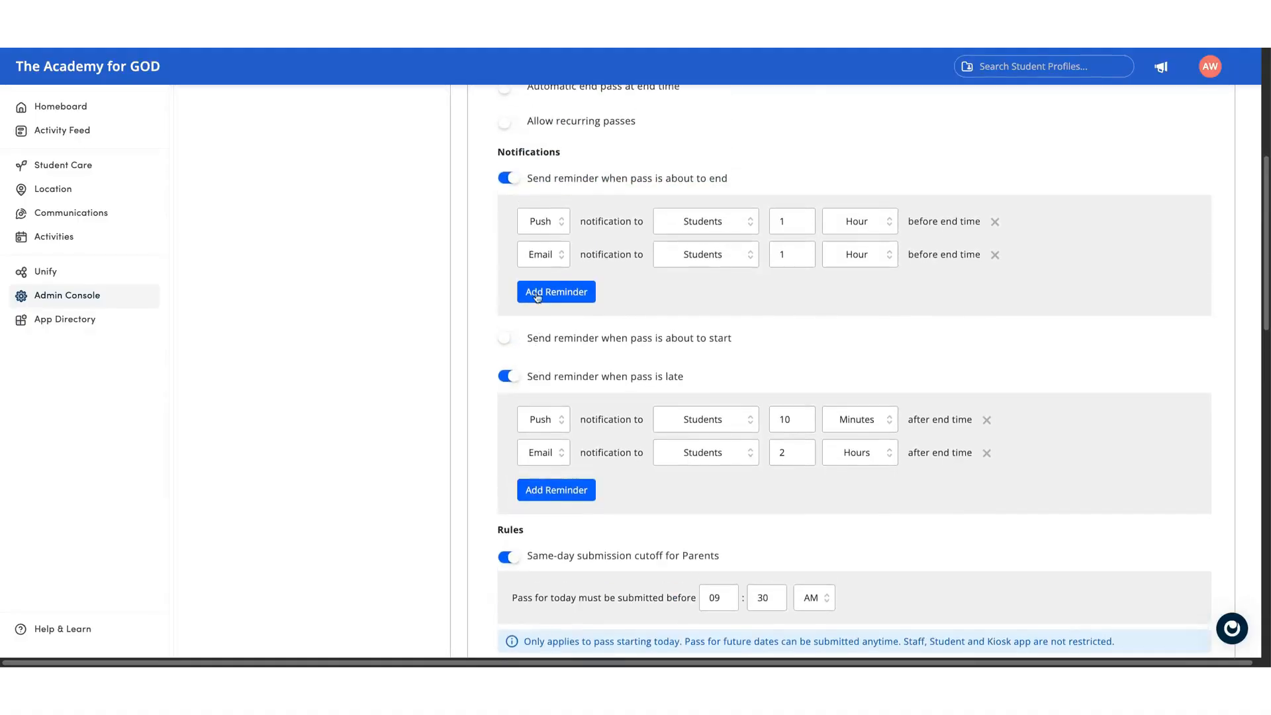
{"action": "left_click", "coordinate": [515, 185]}
{"action": "scroll", "coordinate": [744, 420], "scroll_direction": "up", "scroll_amount": 5}
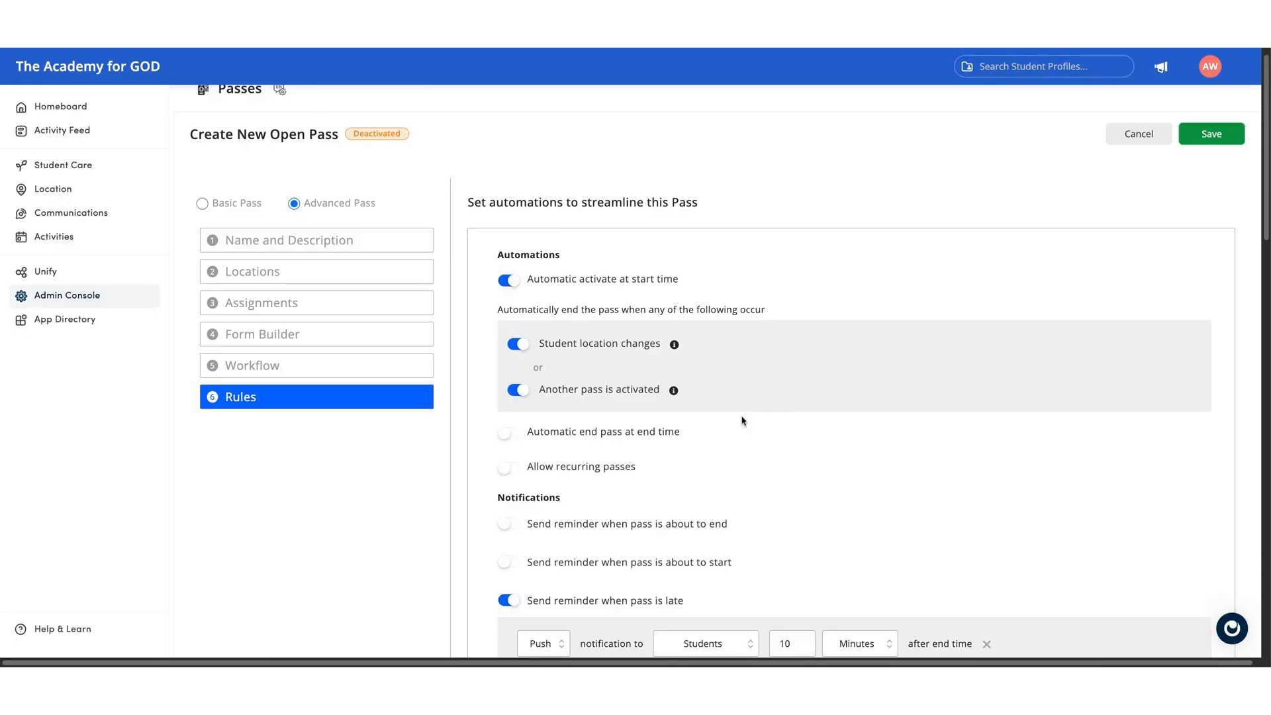
{"action": "left_click", "coordinate": [1202, 159]}
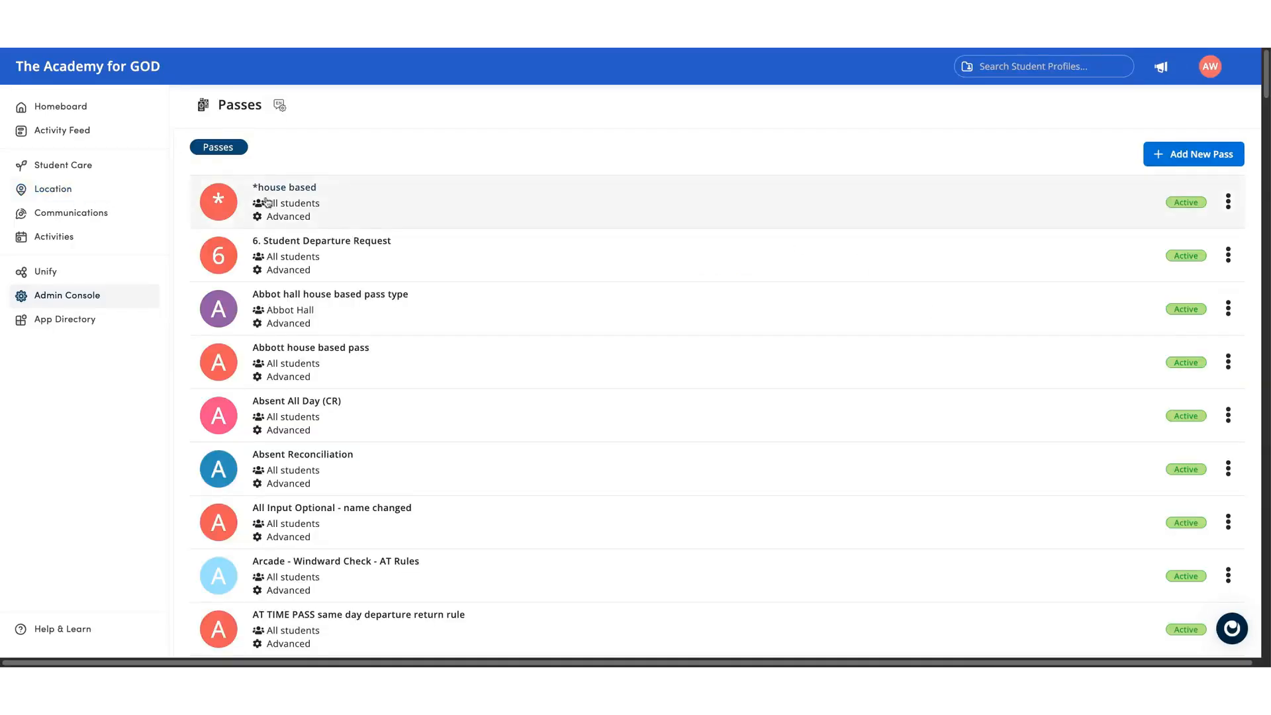
- Open the Abbott house based pass for editing, review its available locations, and leave without saving
{"action": "scroll", "coordinate": [324, 354], "scroll_direction": "down", "scroll_amount": 1}
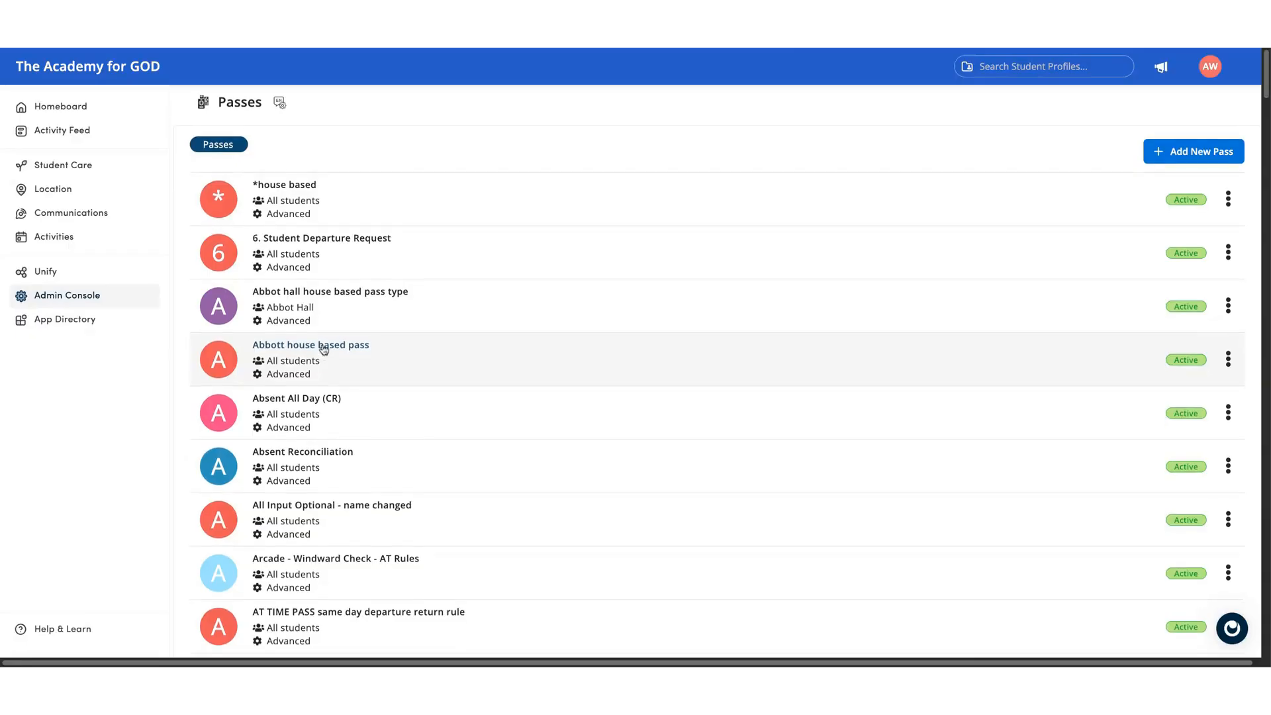
{"action": "scroll", "coordinate": [324, 345], "scroll_direction": "down", "scroll_amount": 1}
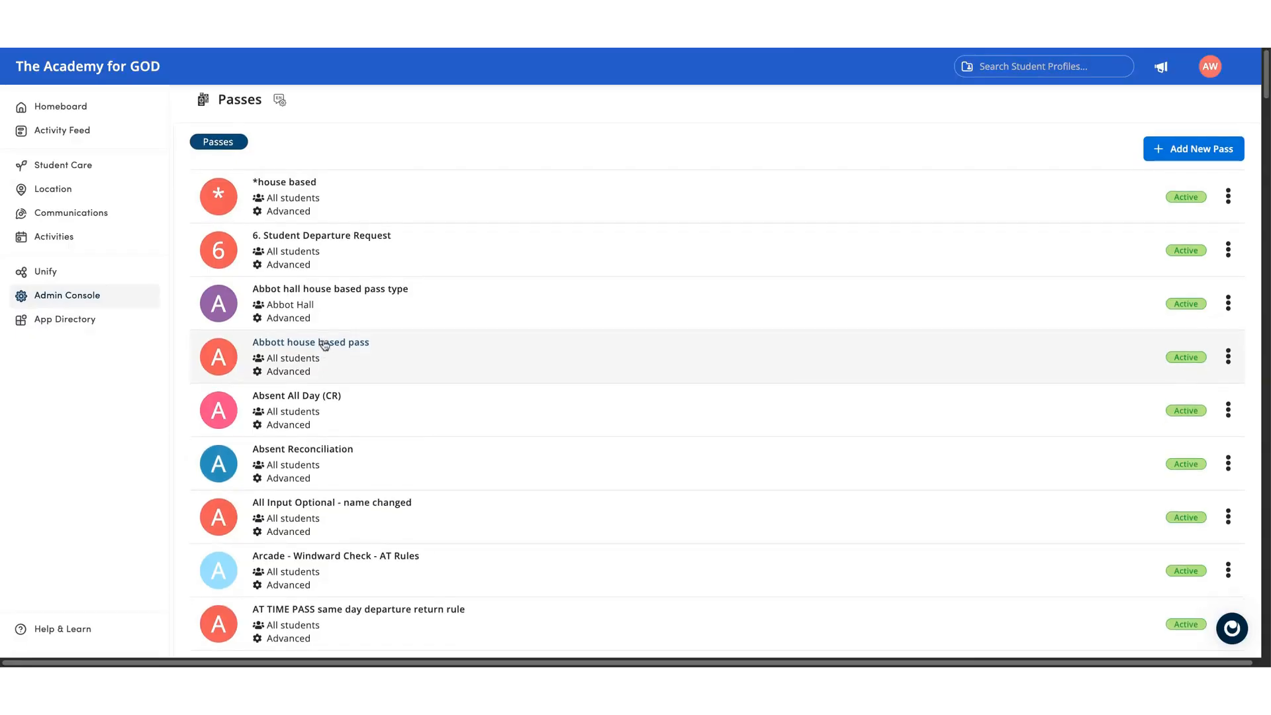
{"action": "left_click", "coordinate": [1228, 358]}
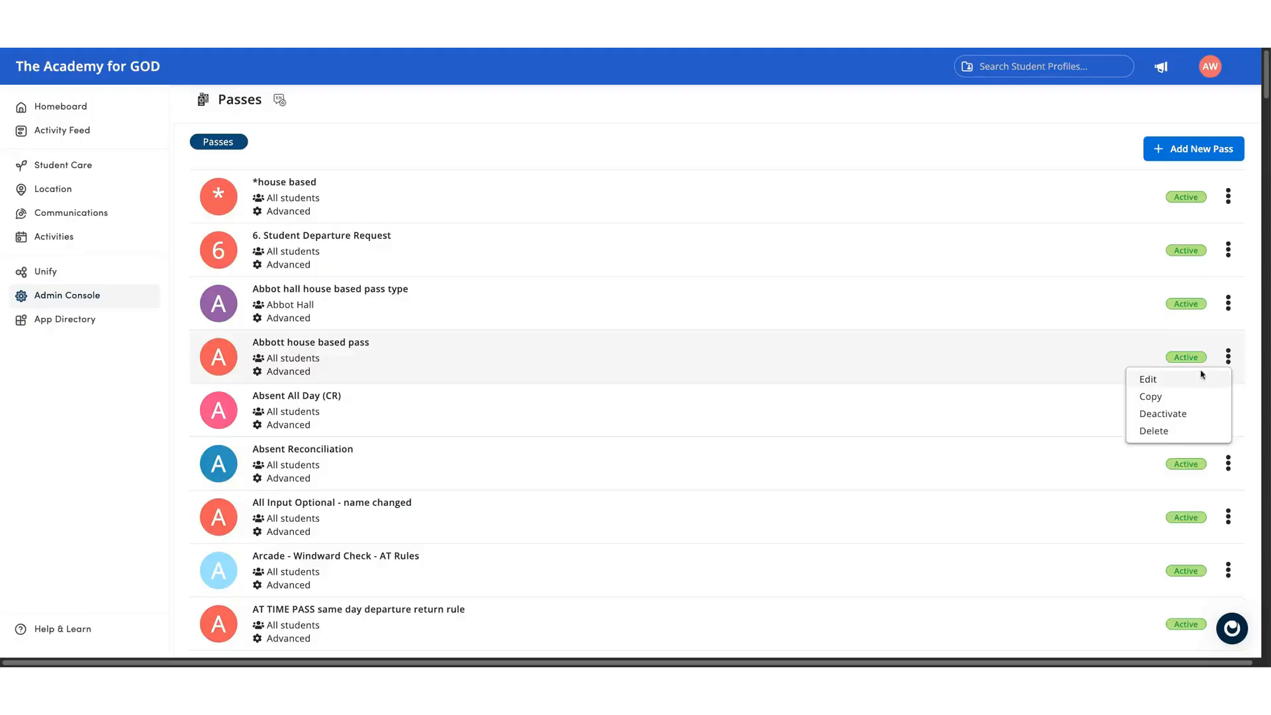
{"action": "left_click", "coordinate": [1164, 387]}
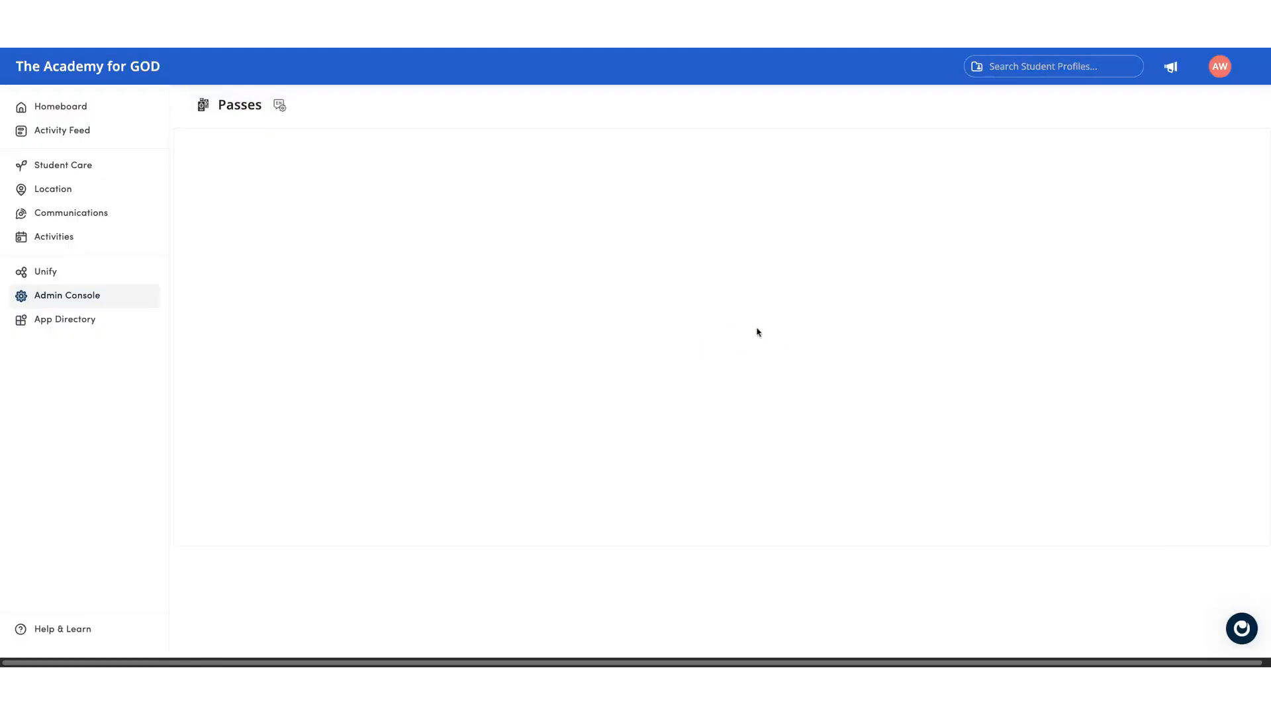
{"action": "left_click", "coordinate": [344, 295]}
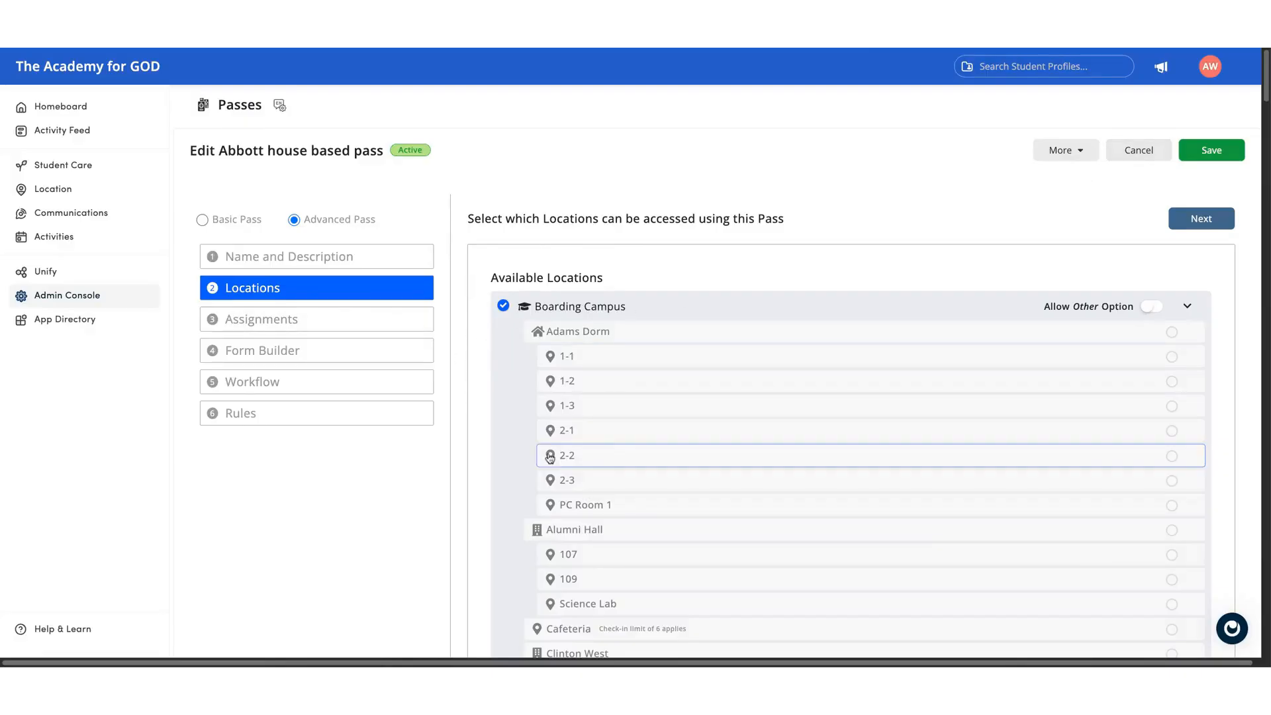
{"action": "scroll", "coordinate": [583, 450], "scroll_direction": "down", "scroll_amount": 2}
{"action": "scroll", "coordinate": [417, 397], "scroll_direction": "up", "scroll_amount": 2}
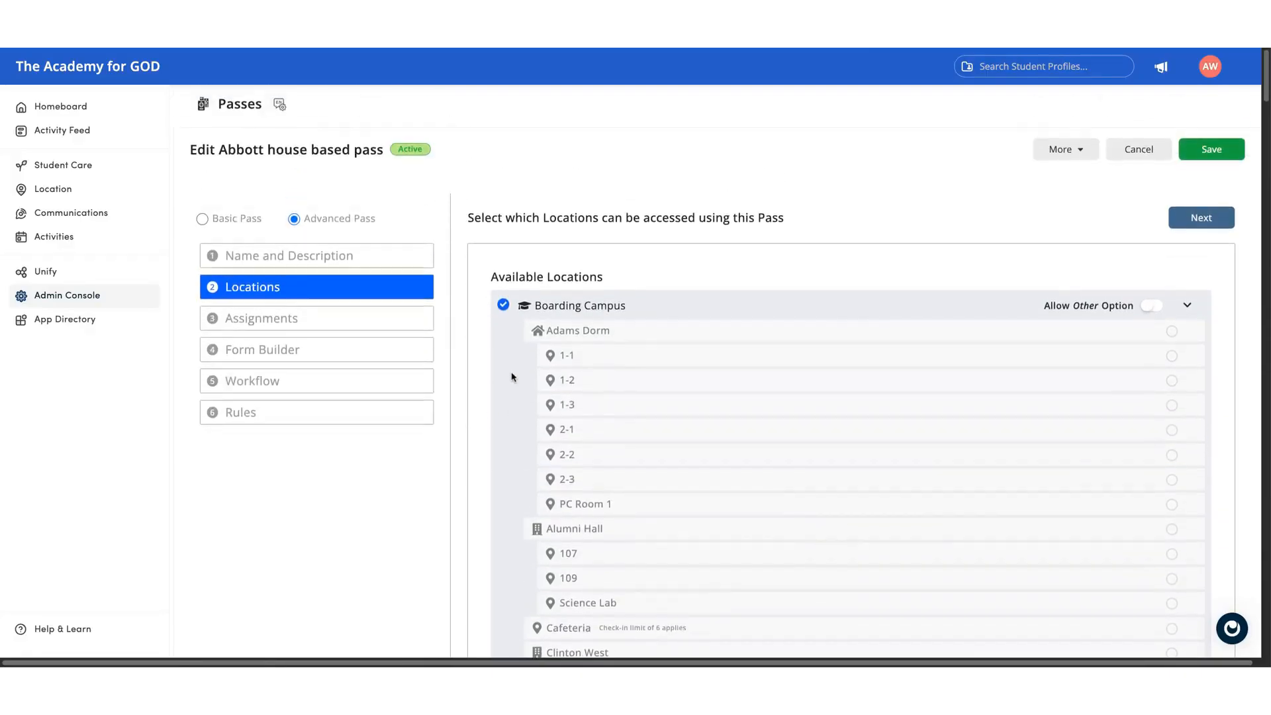
{"action": "left_click", "coordinate": [1145, 155]}
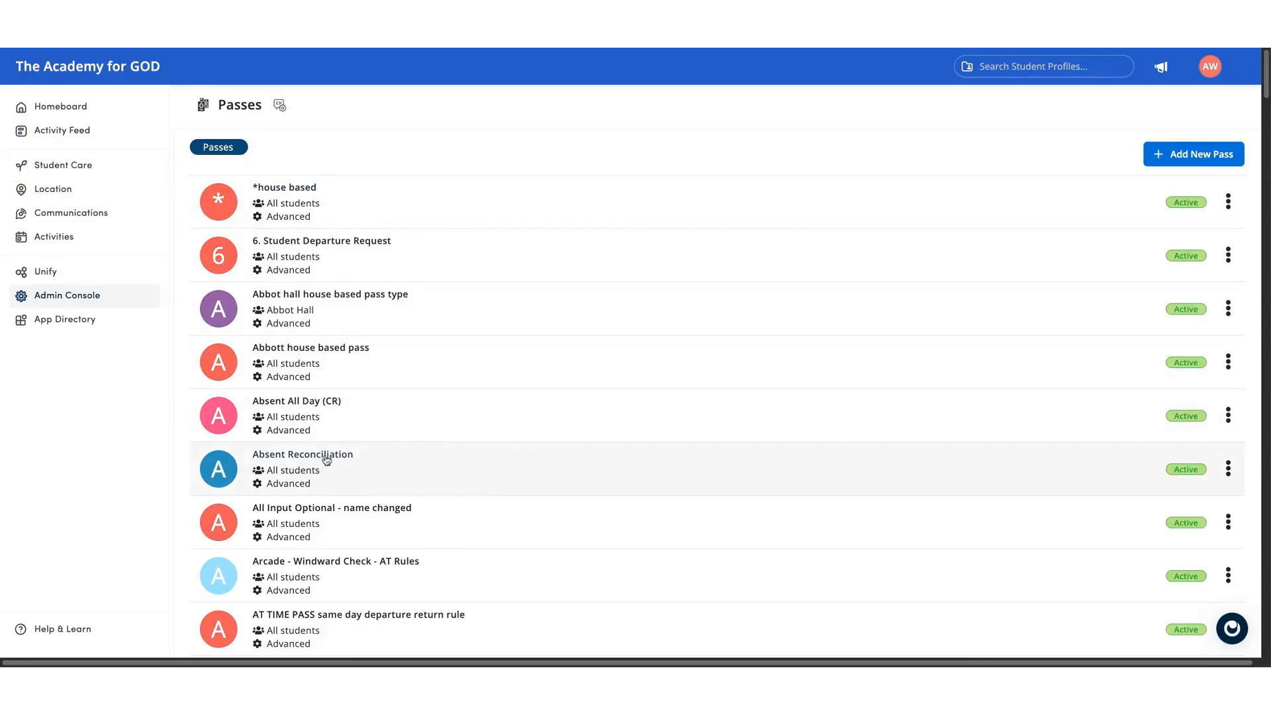
- Open the Absent Reconciliation pass and review its workflow, form details and rules
{"action": "left_click", "coordinate": [325, 456]}
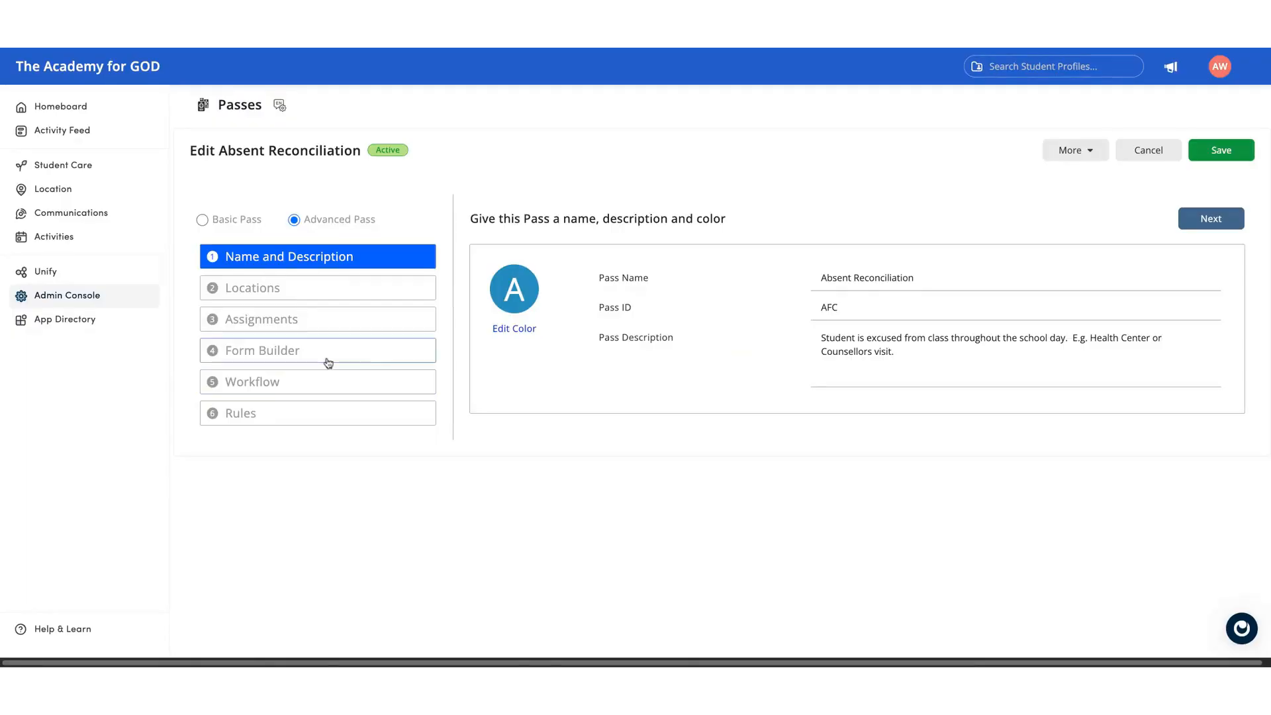
{"action": "left_click", "coordinate": [327, 382]}
{"action": "left_click", "coordinate": [329, 359]}
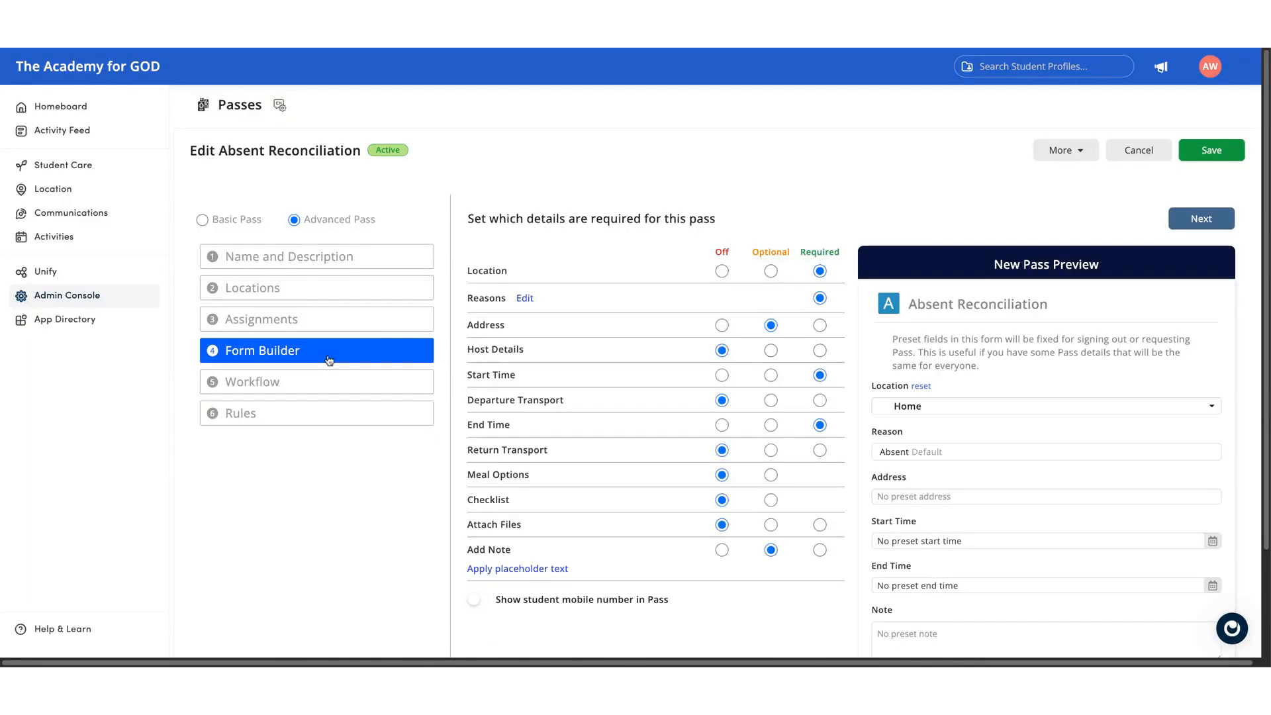
{"action": "left_click", "coordinate": [326, 415]}
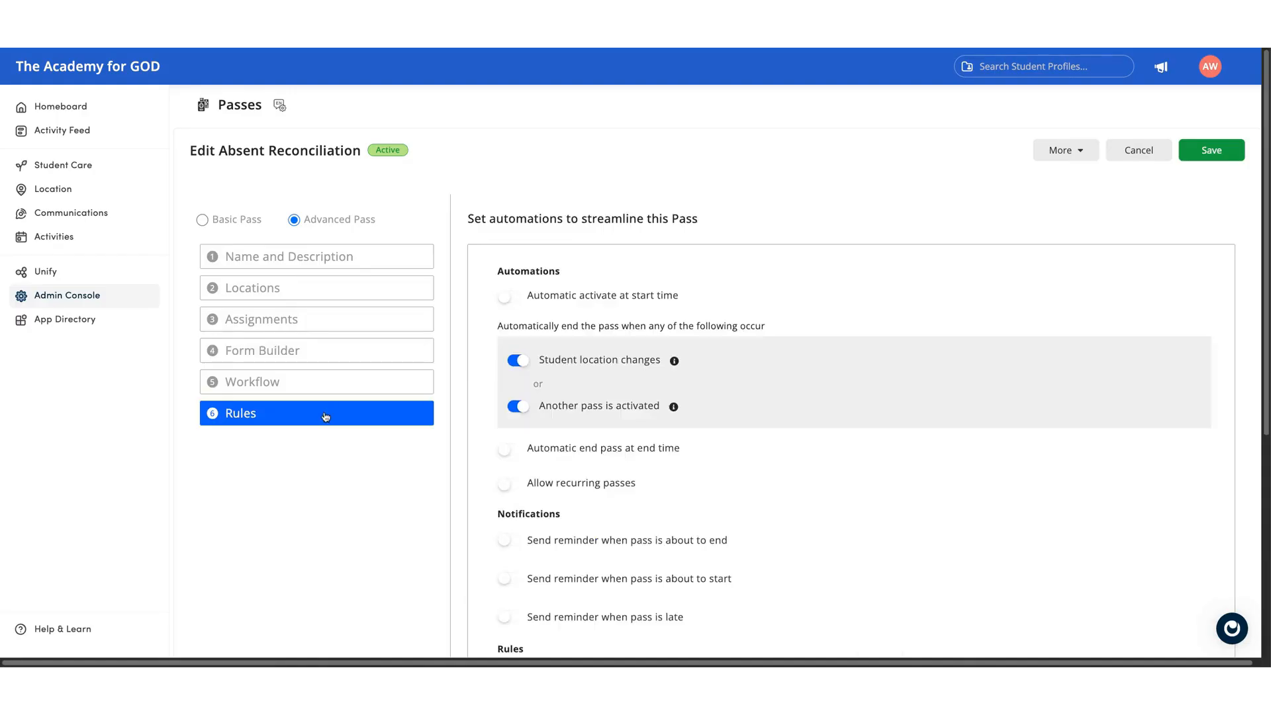